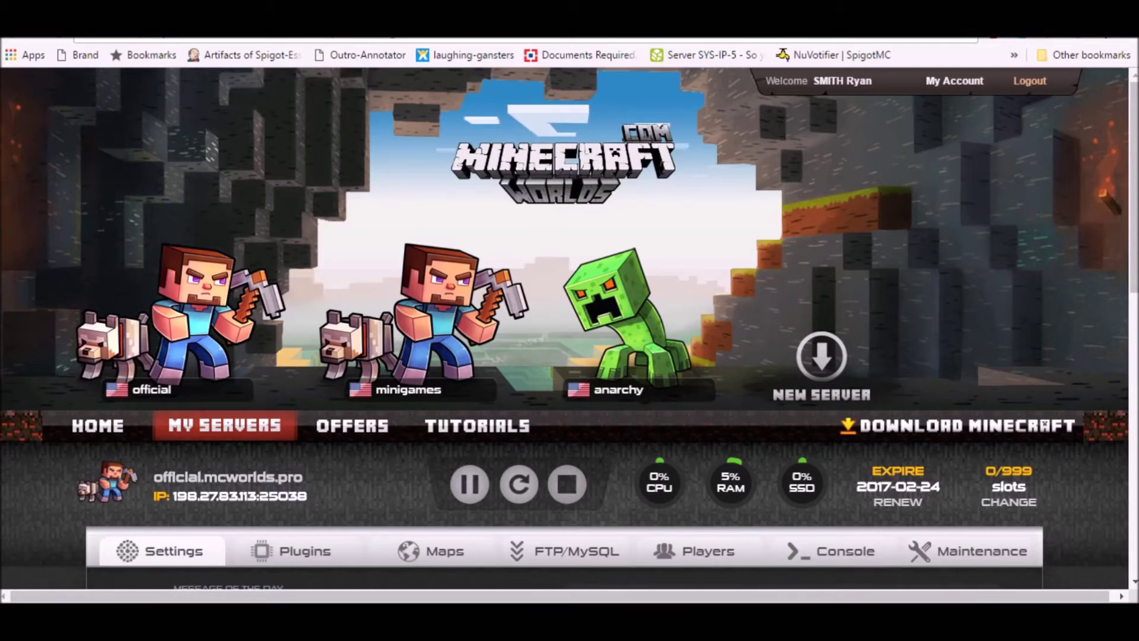
- Open the FTP files page of the official BungeeCord server and stop that server
scroll(570, 327, down, 7)
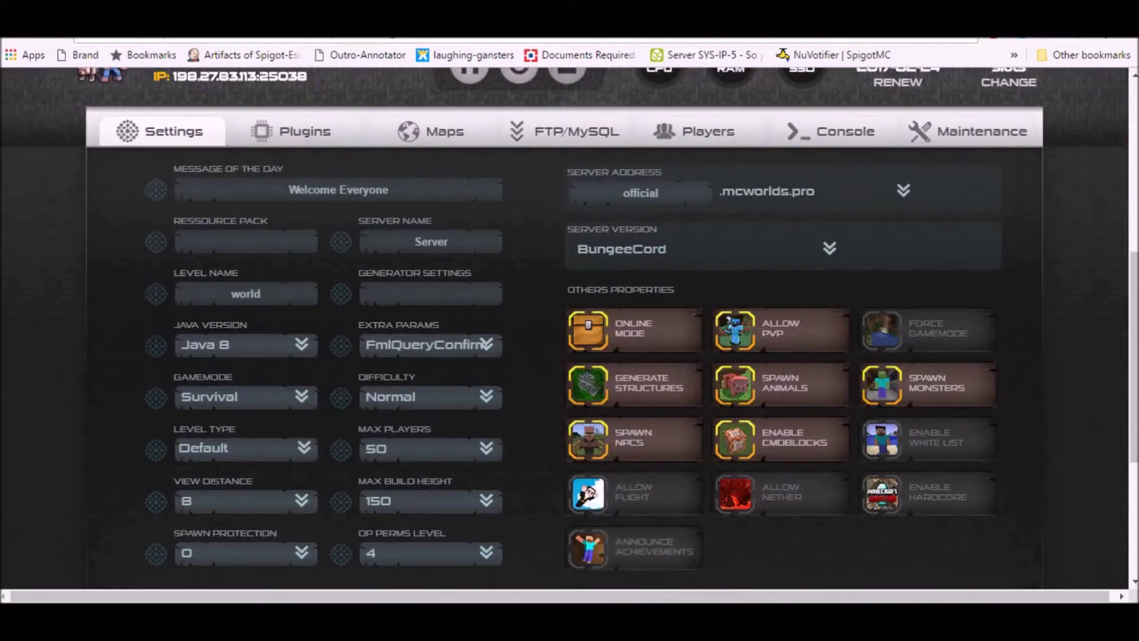
scroll(563, 297, up, 3)
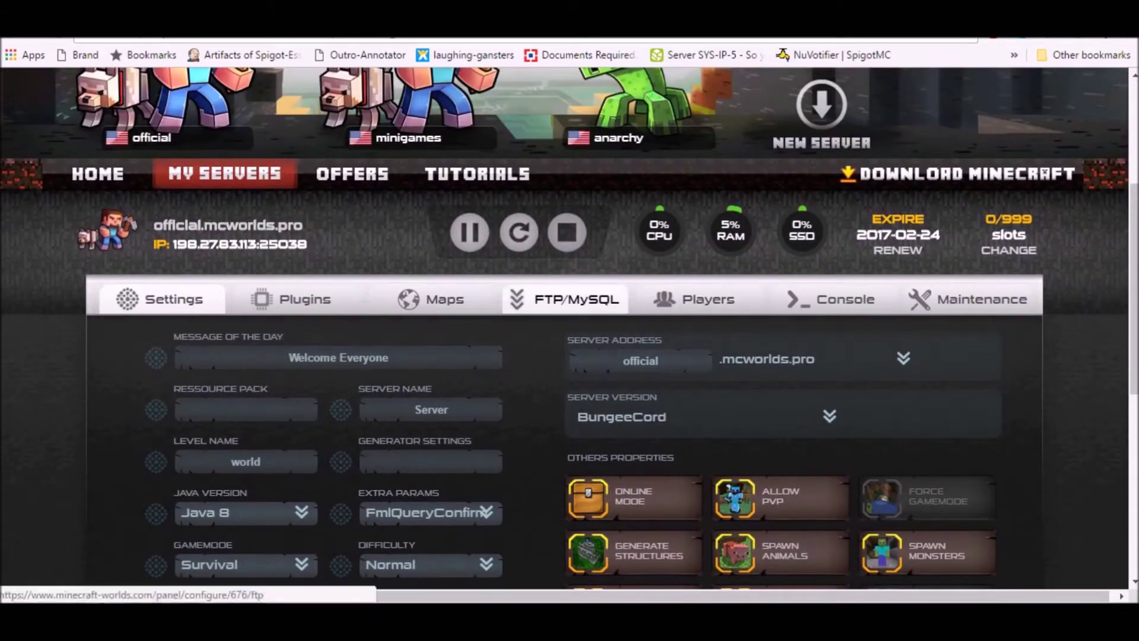
click(576, 299)
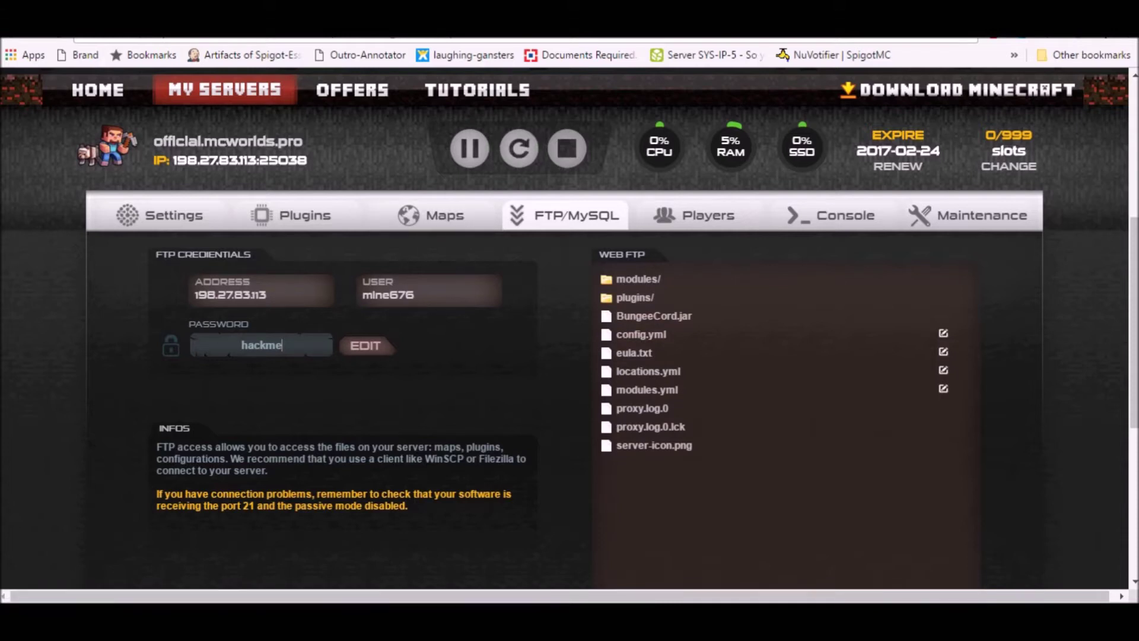
click(566, 148)
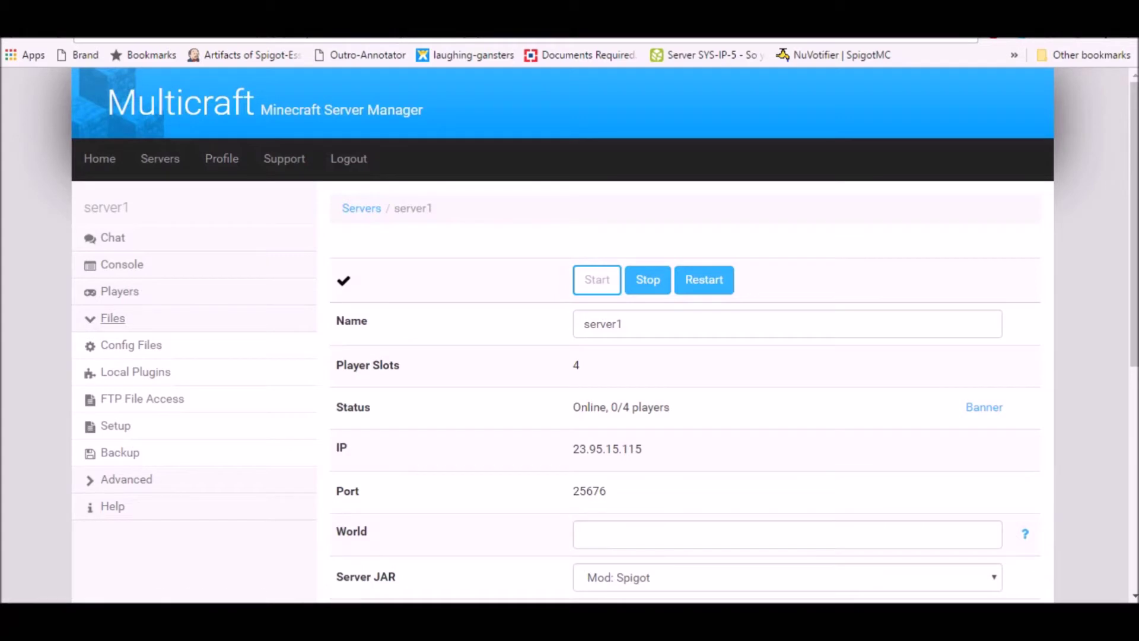
- Switch to the Multicraft panel and review server1's IP, port, server JAR and other settings
triple_click(265, 104)
scroll(570, 332, down, 7)
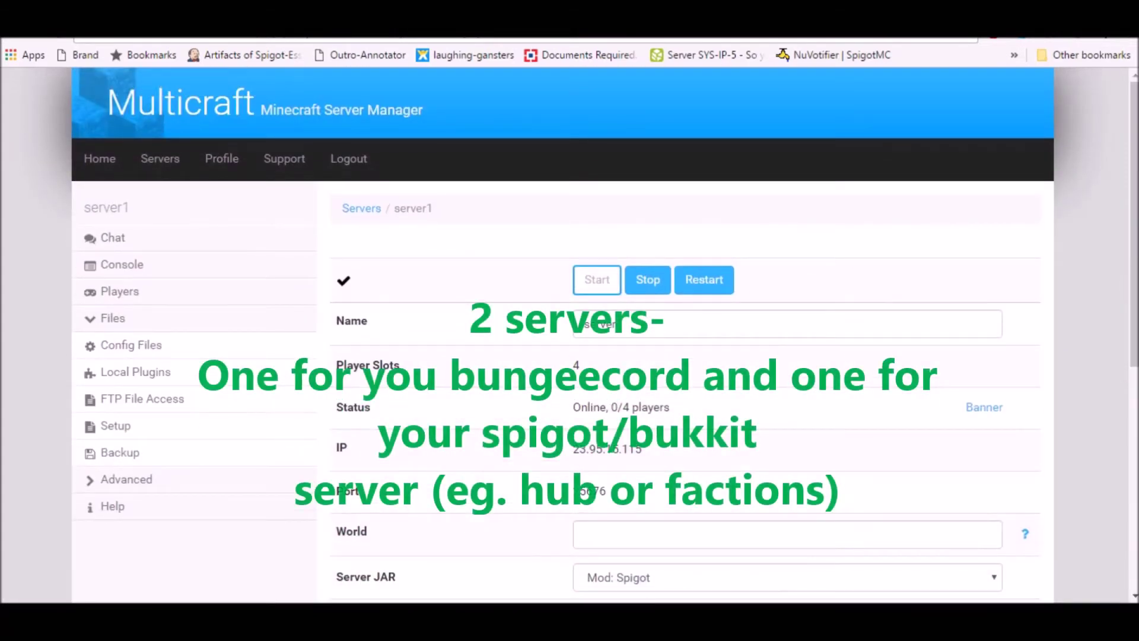
double_click(343, 281)
scroll(562, 332, down, 7)
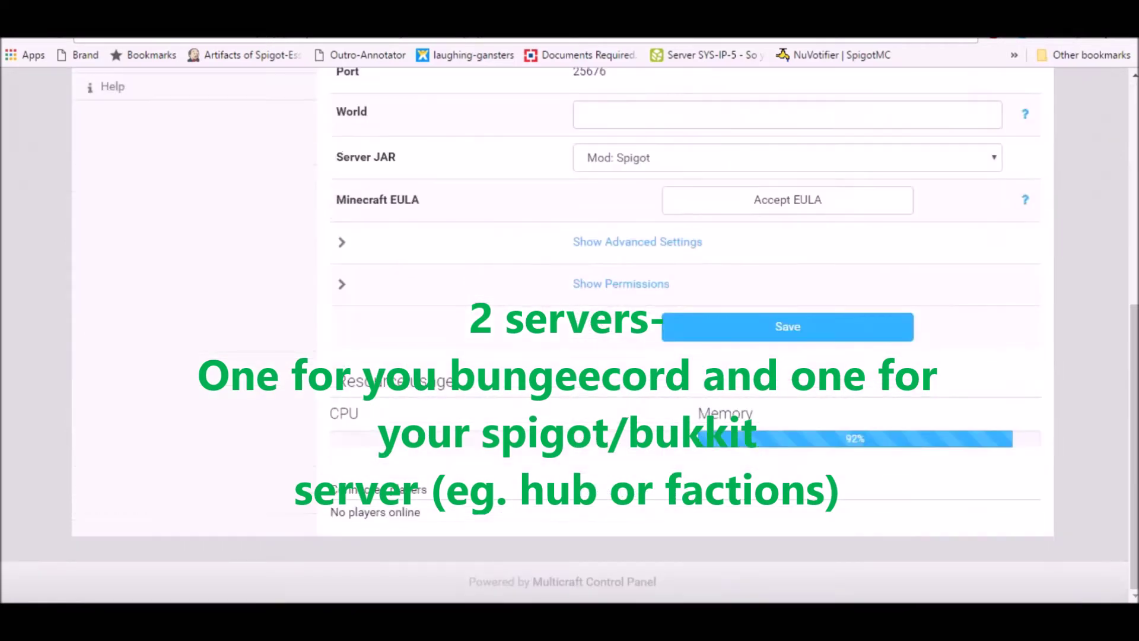
scroll(563, 332, up, 6)
scroll(562, 332, up, 2)
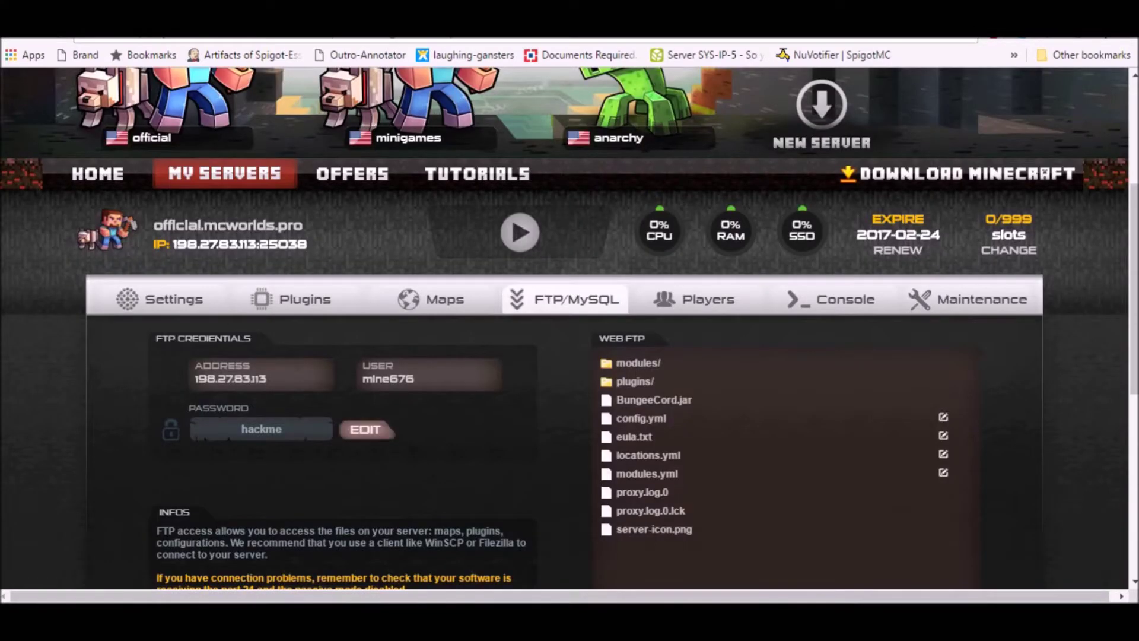
- Return to the official server's FTP page and copy its IP address together with the port
scroll(564, 326, down, 3)
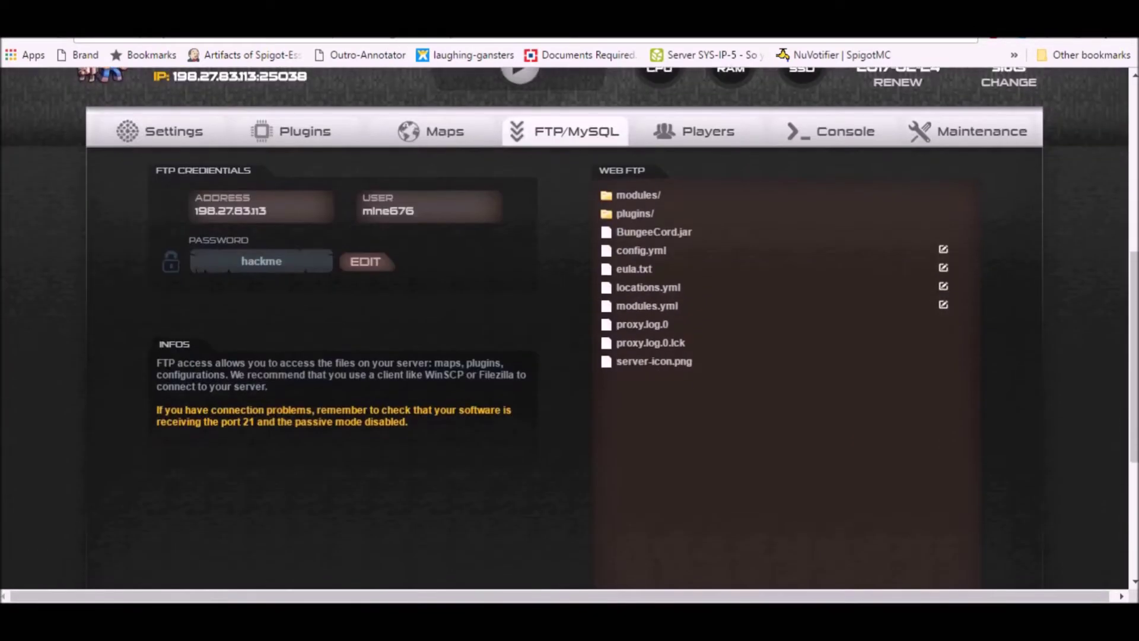
scroll(564, 326, up, 3)
scroll(564, 327, up, 3)
scroll(564, 326, down, 7)
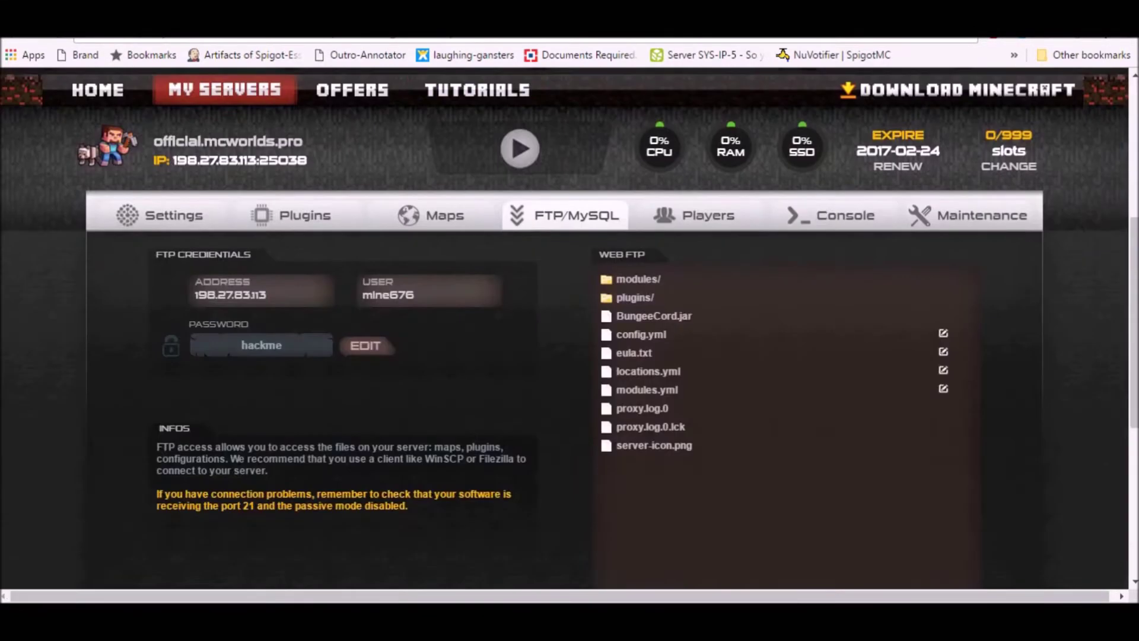
scroll(563, 326, up, 4)
drag(307, 161, 173, 159)
key(ctrl+c)
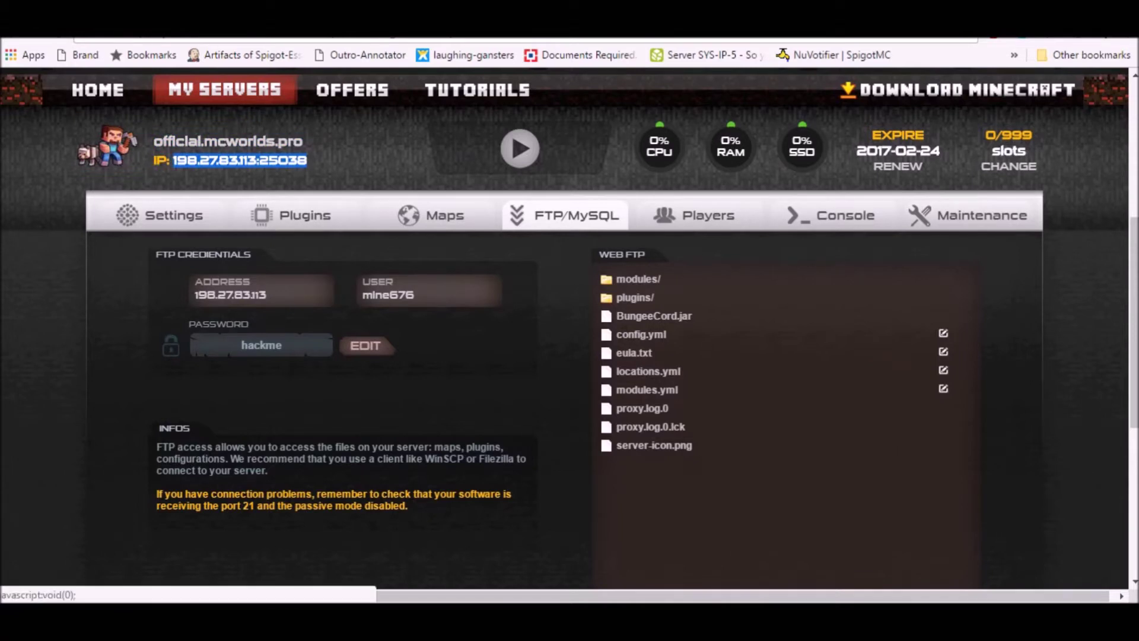
- Open config.yml for editing and replace the listener's host value with the copied address 198.27.83.113:25038
click(943, 334)
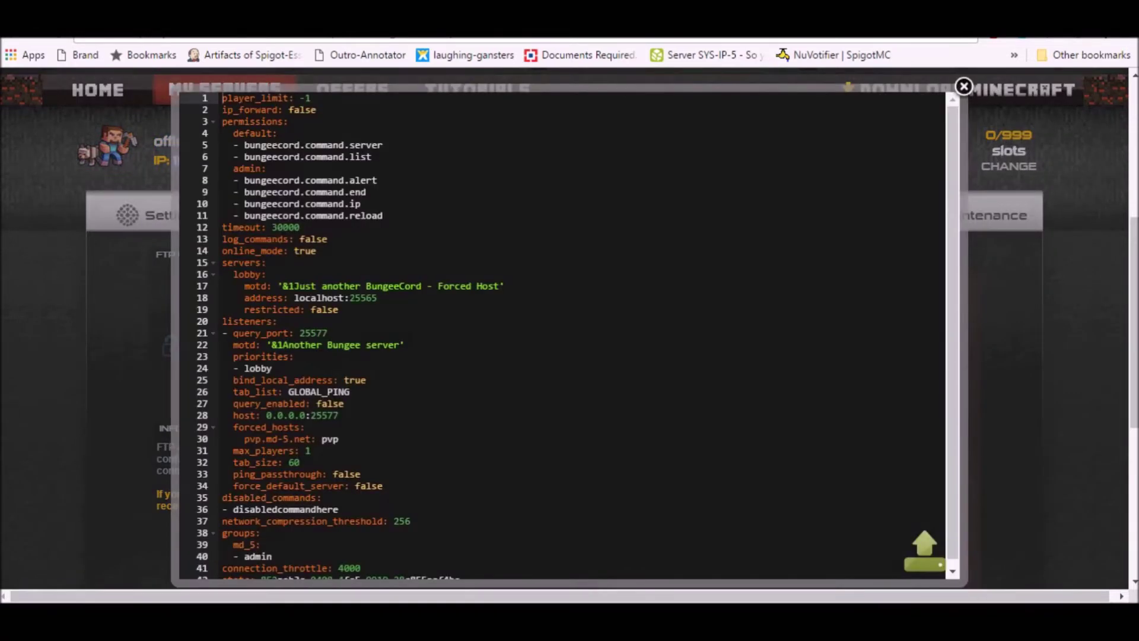
scroll(570, 336, down, 1)
drag(340, 409, 266, 408)
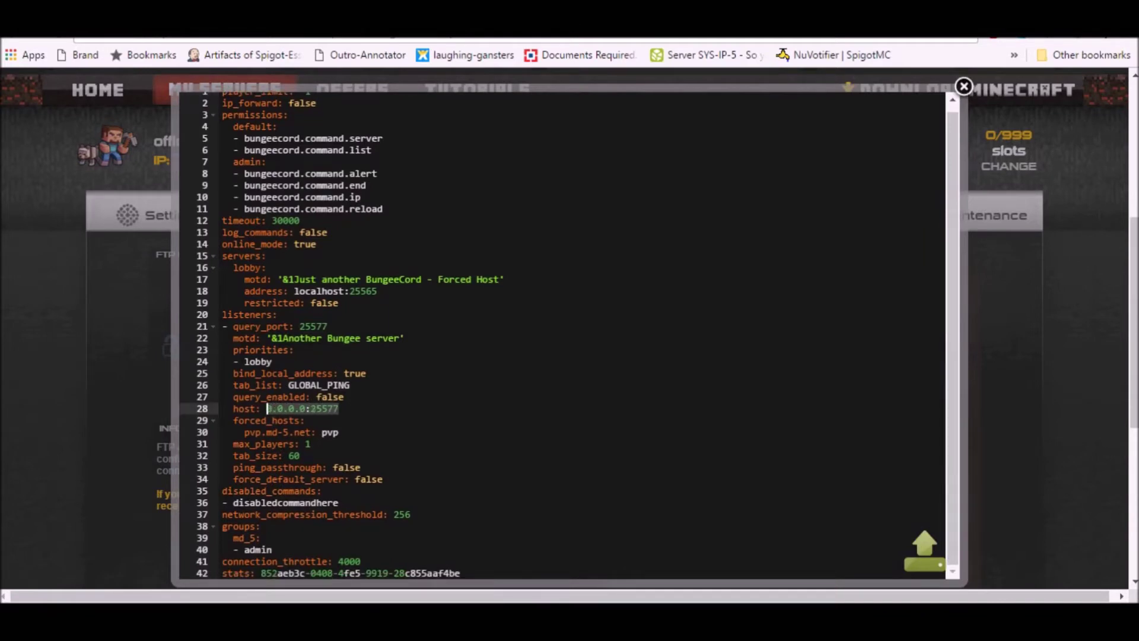
key(ctrl+v)
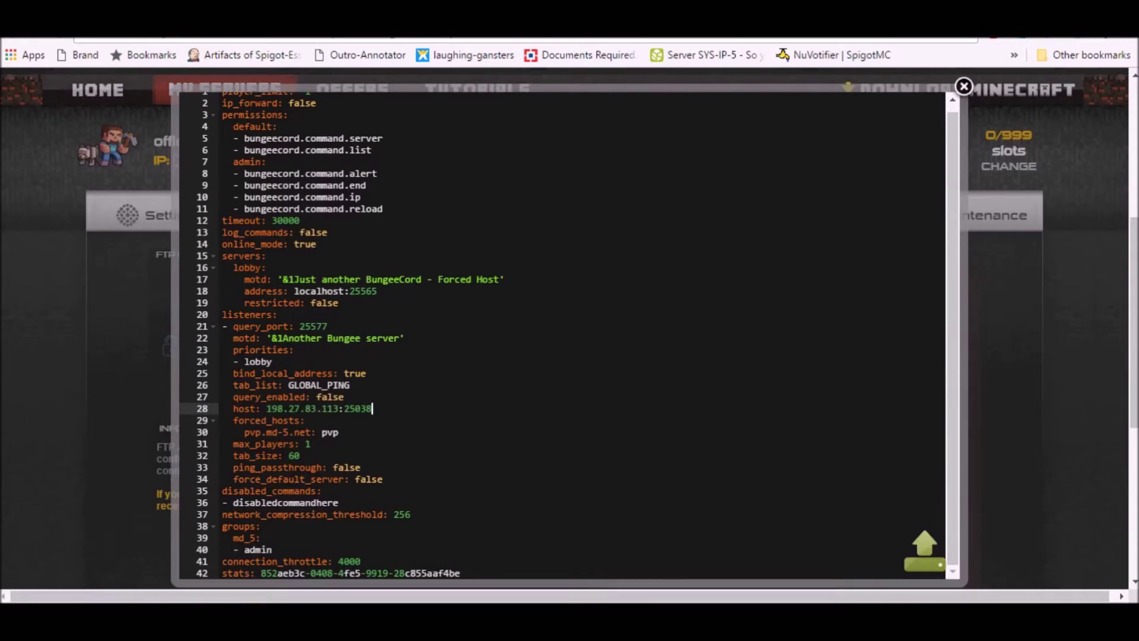
- Set player_limit to 1000 in config.yml
scroll(570, 335, up, 1)
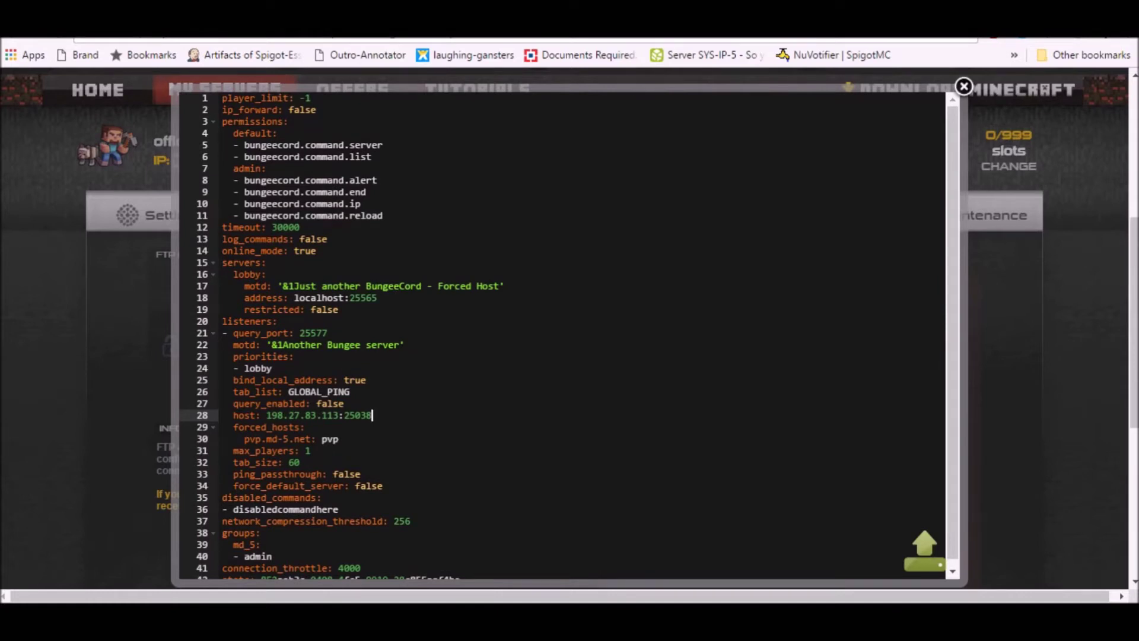
scroll(569, 327, up, 2)
scroll(569, 327, down, 2)
click(311, 98)
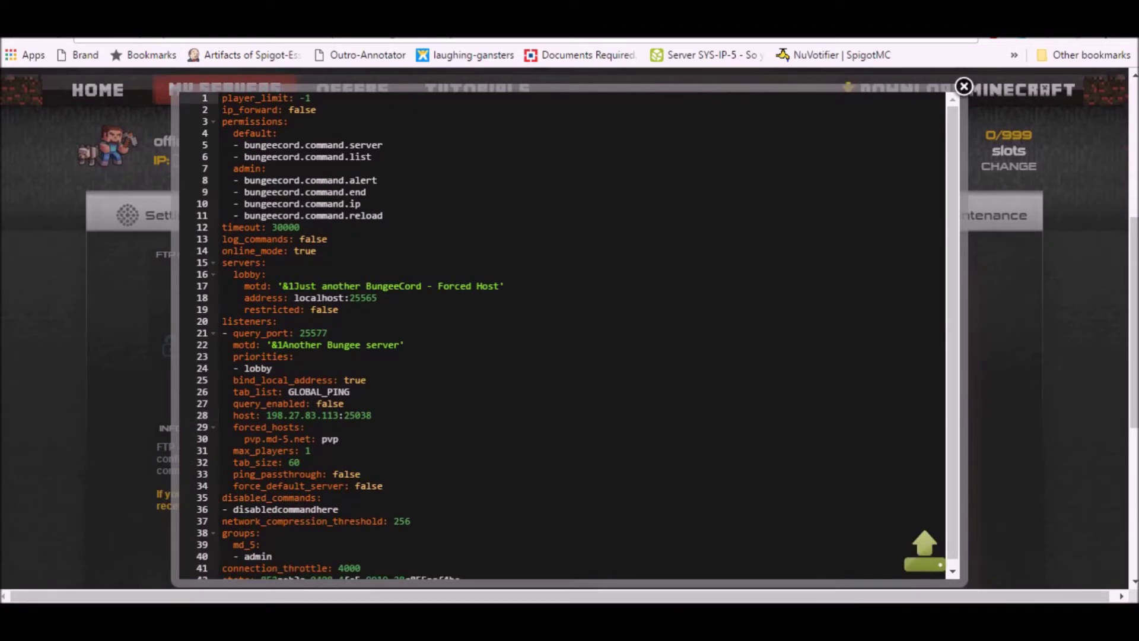
key(BackSpace)
key(BackSpace)
text(1000)
- Set ip_forward to true in config.yml
double_click(294, 110)
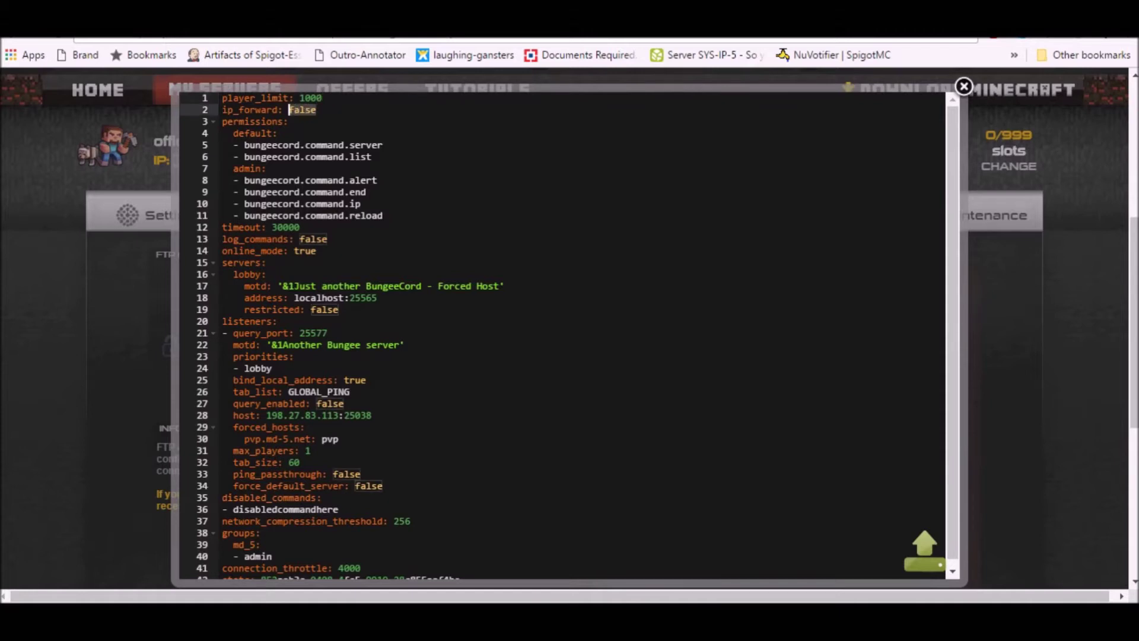
text(true)
click(300, 227)
scroll(562, 335, down, 1)
scroll(562, 335, down, 2)
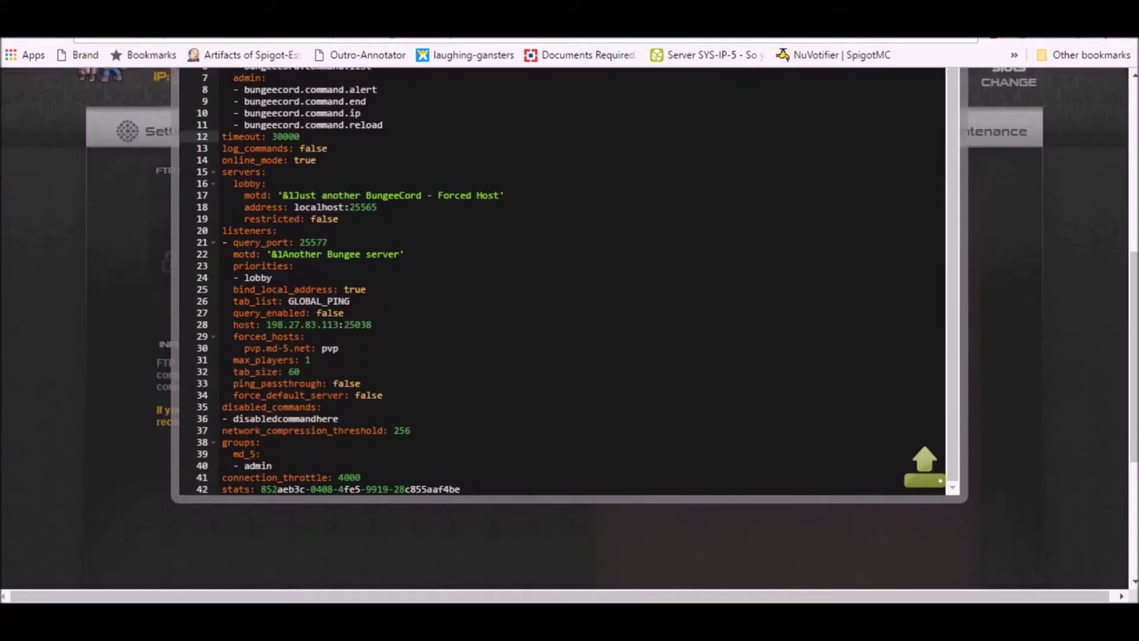
scroll(569, 336, up, 3)
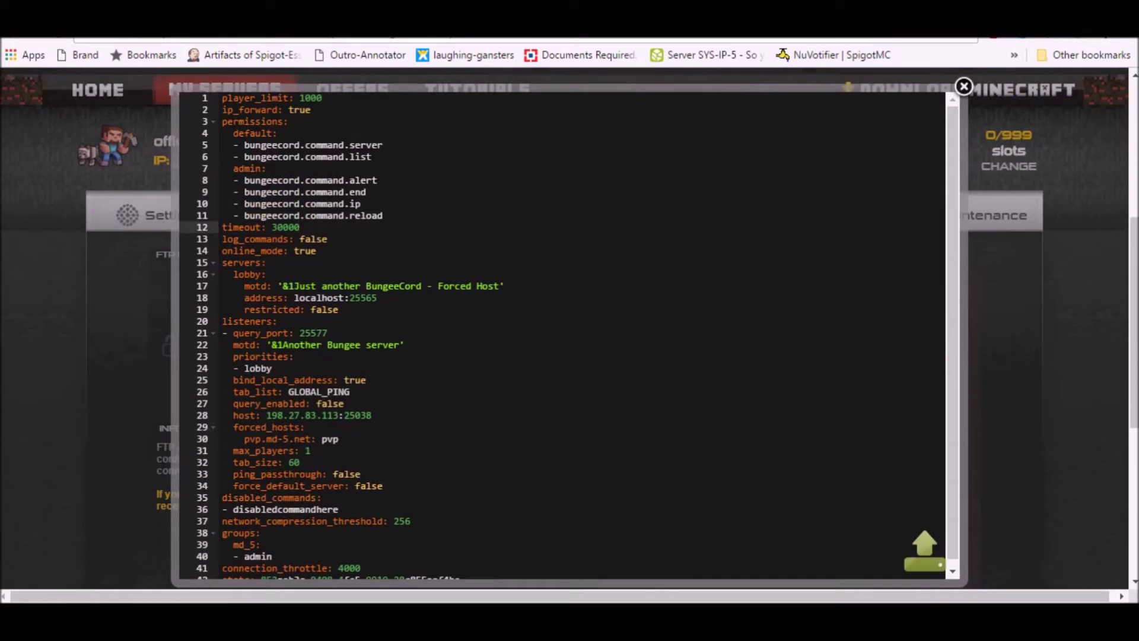
- Duplicate the whole lobby entry directly below itself in the servers section
drag(221, 262, 339, 310)
click(340, 310)
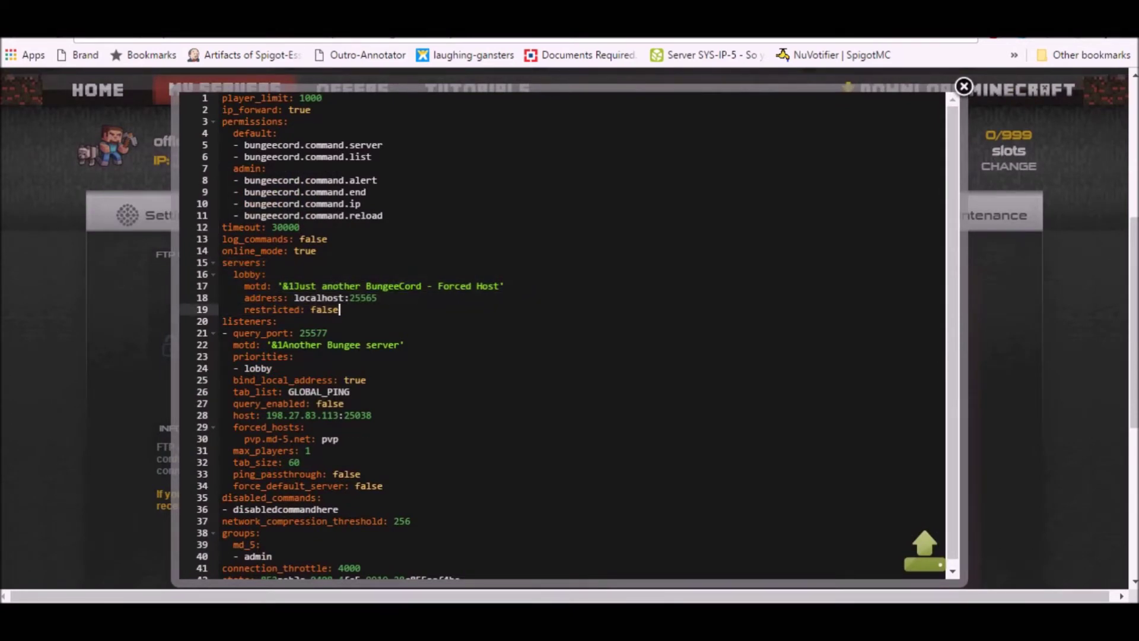
drag(232, 274, 340, 309)
key(ctrl+c)
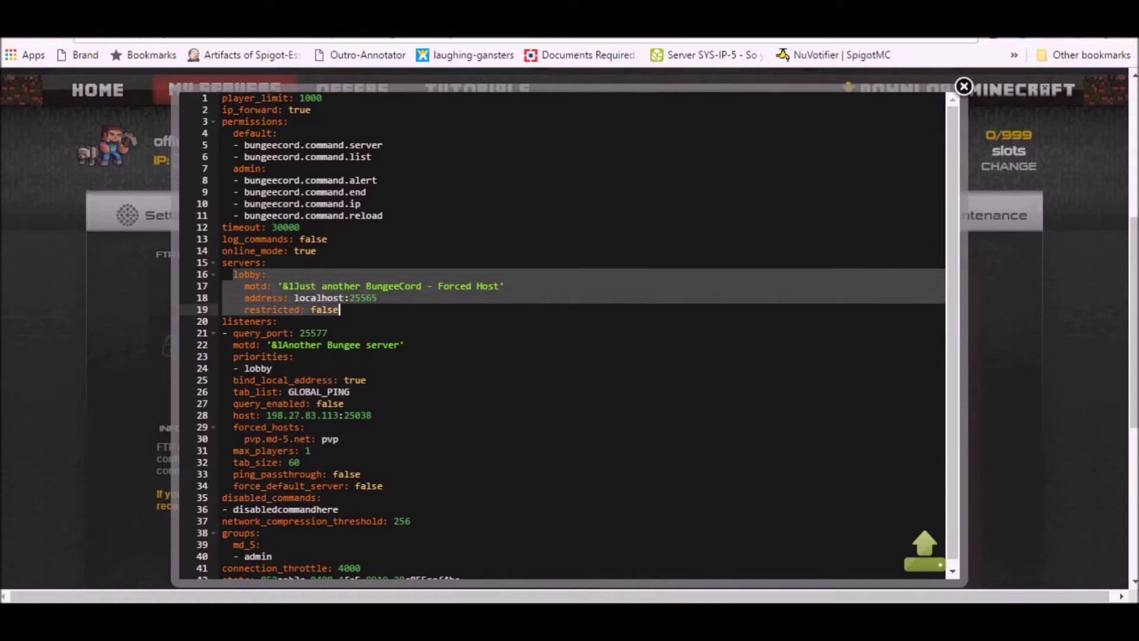
click(340, 310)
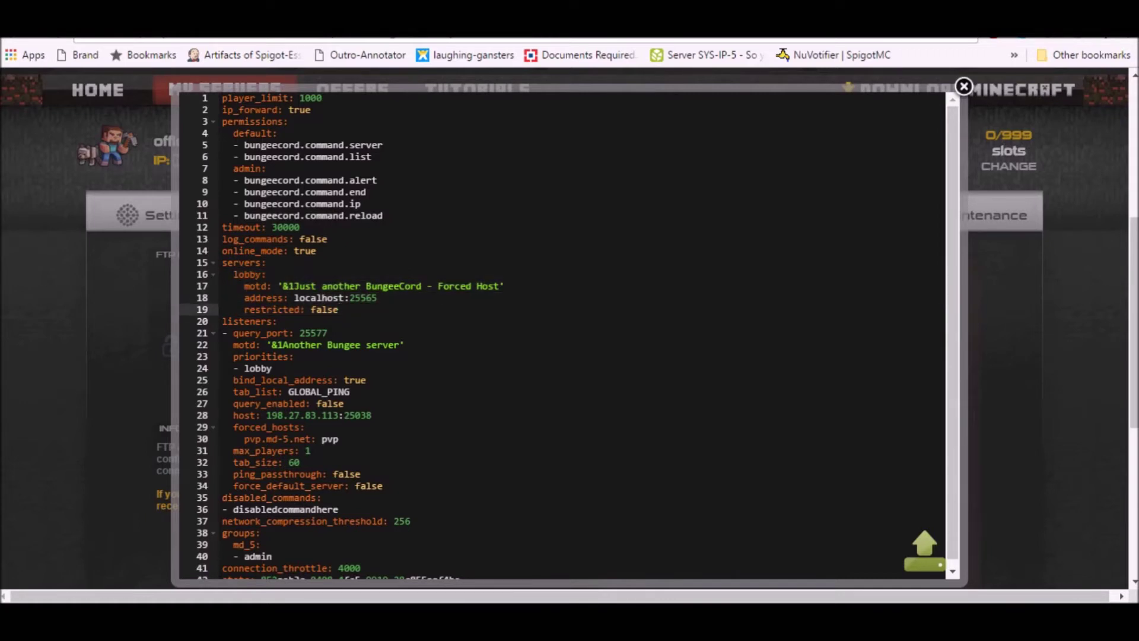
key(Return)
key(BackSpace)
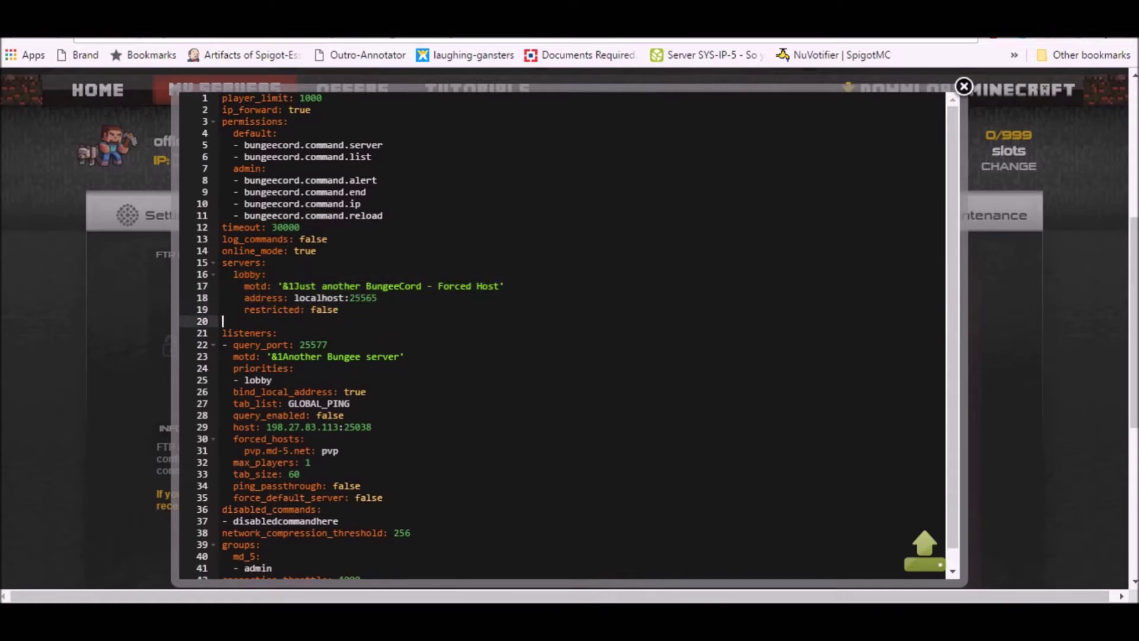
key(ctrl+v)
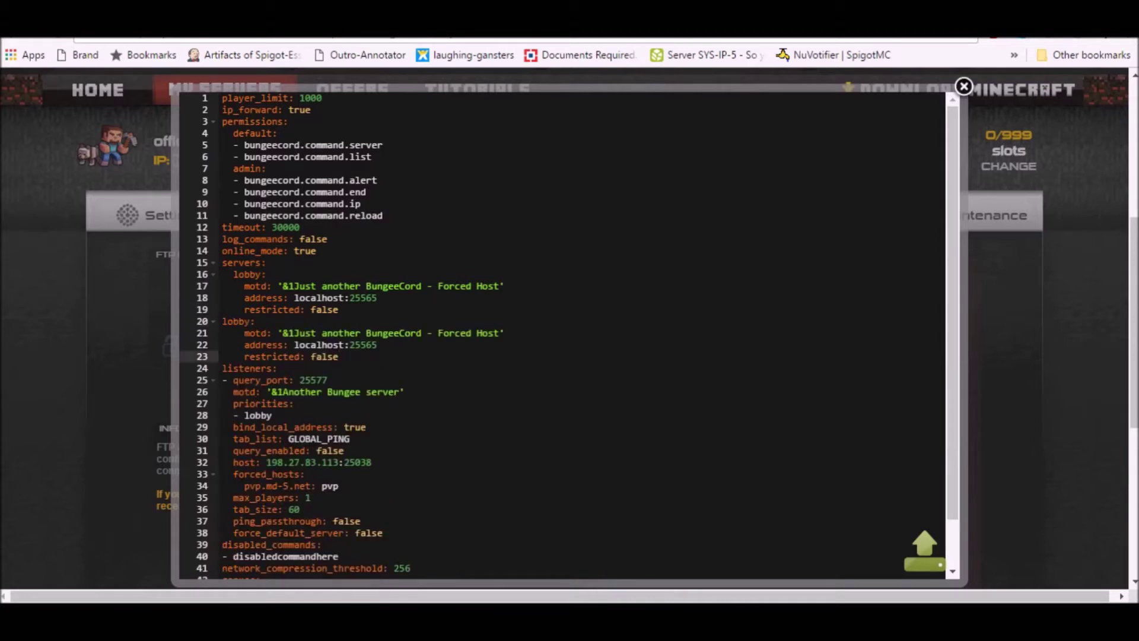
- Indent the duplicated lobby key by two spaces so it lines up with the original entry
click(222, 321)
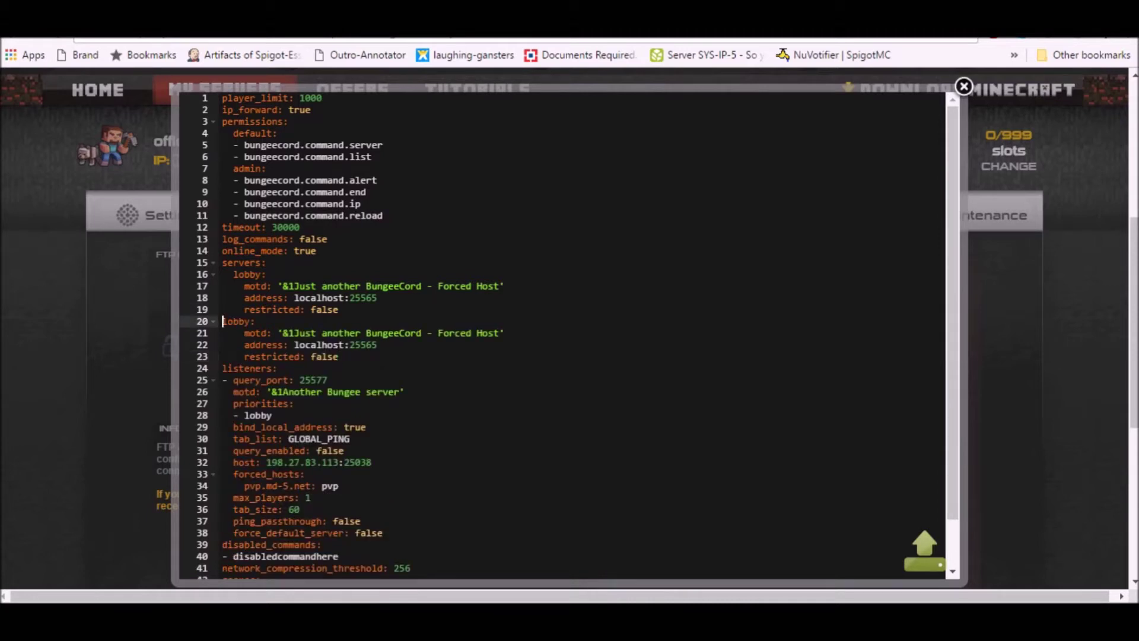
click(228, 274)
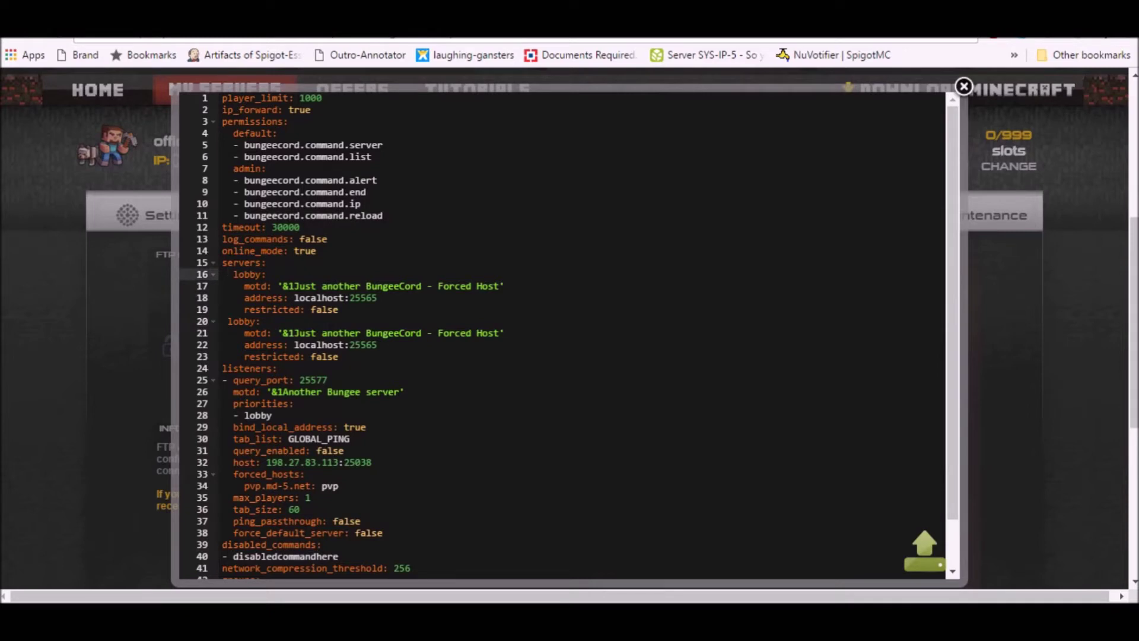
key(Down)
key(Down)
key(Down)
key(Down)
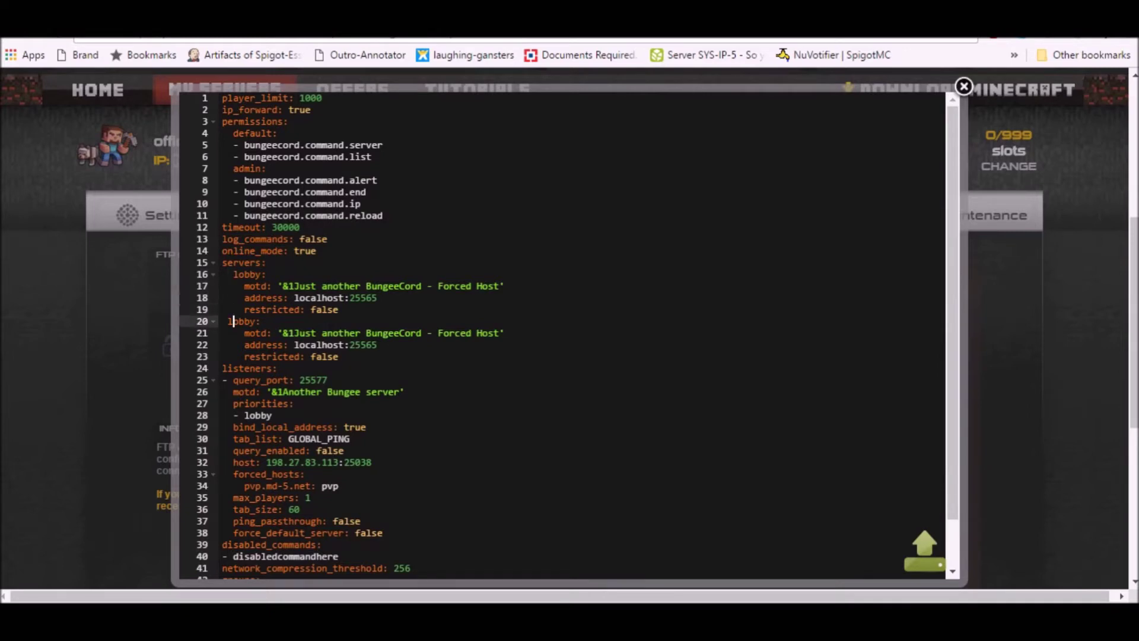
key(Left)
key(Down)
key(Down)
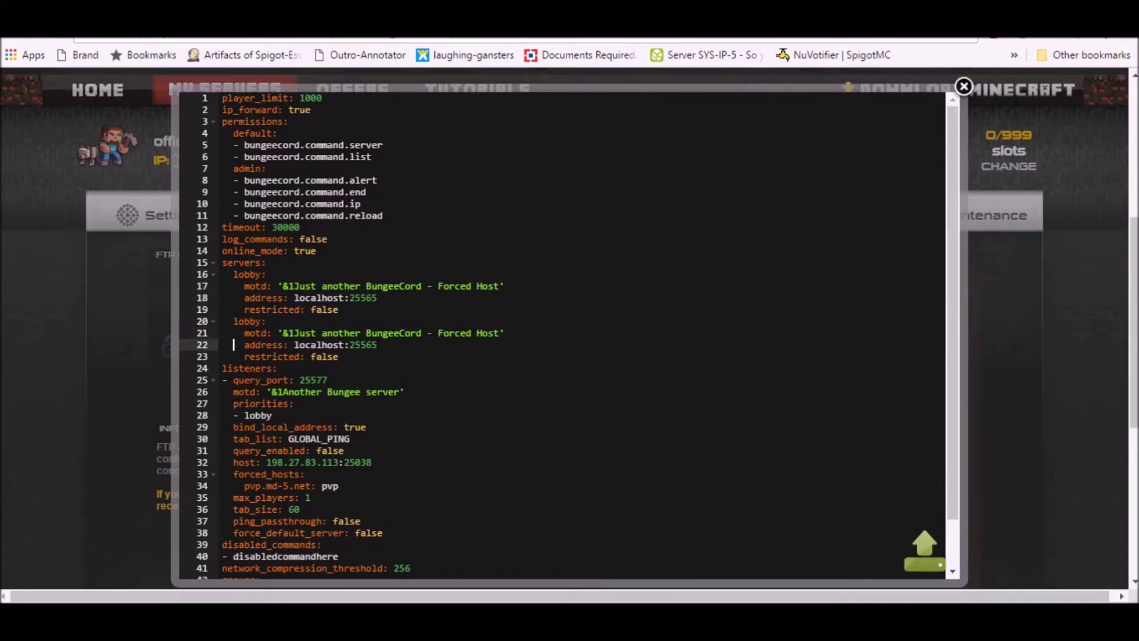
key(Right)
key(Down)
key(Down)
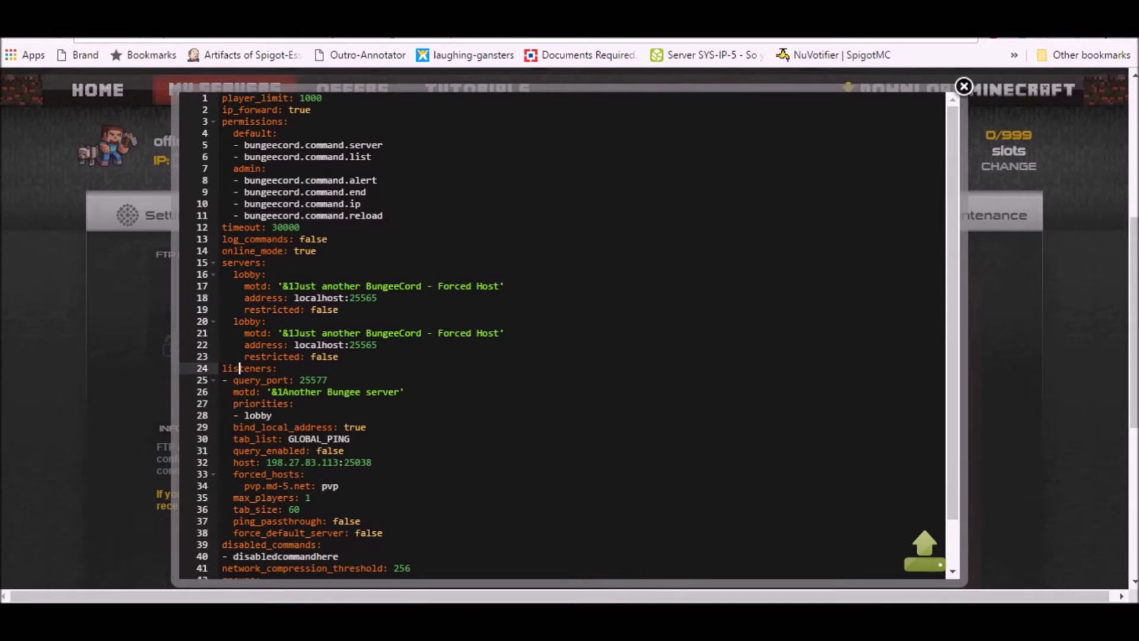
- Rename the duplicated lobby entry in the servers section to server2
key(Up)
key(Up)
key(Up)
key(Up)
key(Home)
key(shift+End)
text(s)
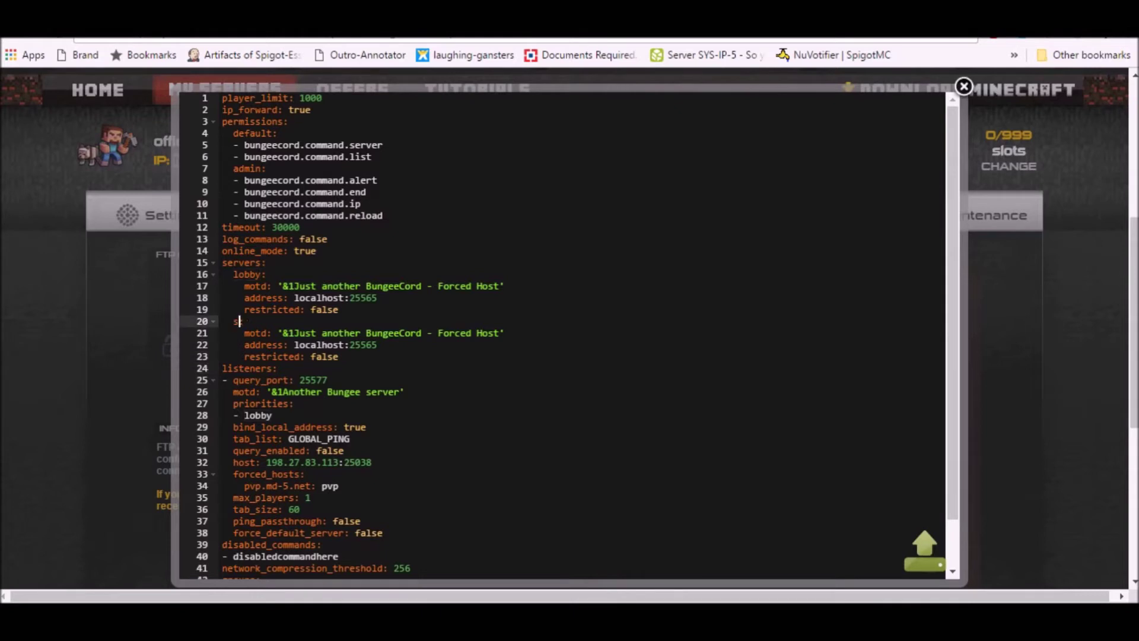
text(erver2)
- Rename the original lobby entry in the servers section to server1
key(Up)
key(Up)
key(Up)
key(Up)
key(Home)
key(shift+End)
text(serv)
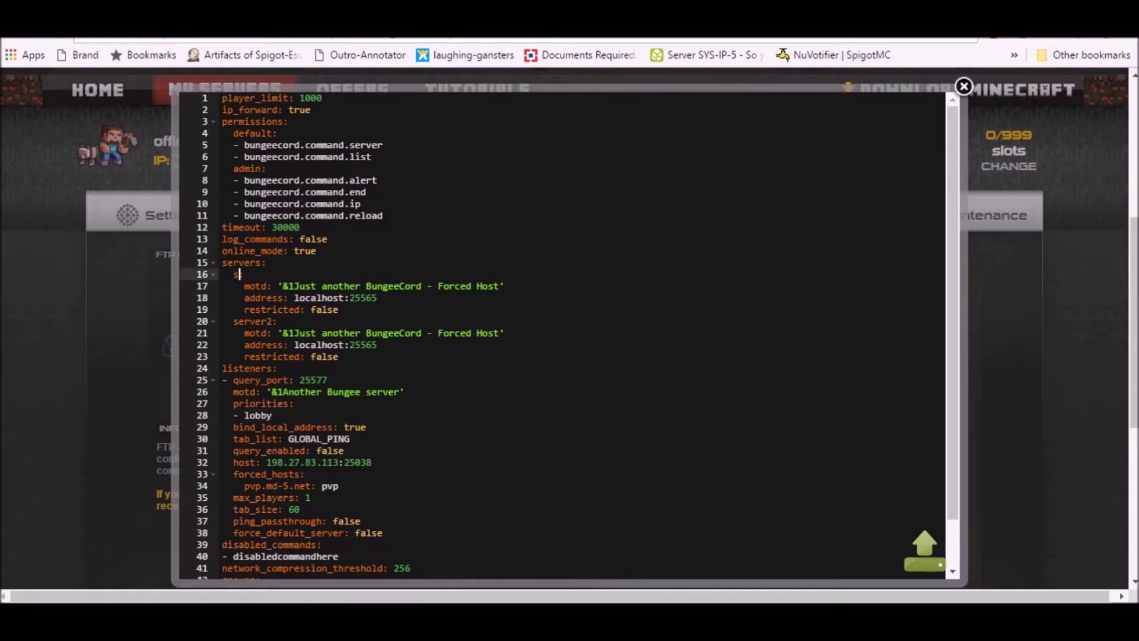
text(er1:)
- Replace lobby in the listener's priorities list with server1 and add server2 as a second entry
click(273, 415)
drag(272, 416, 245, 415)
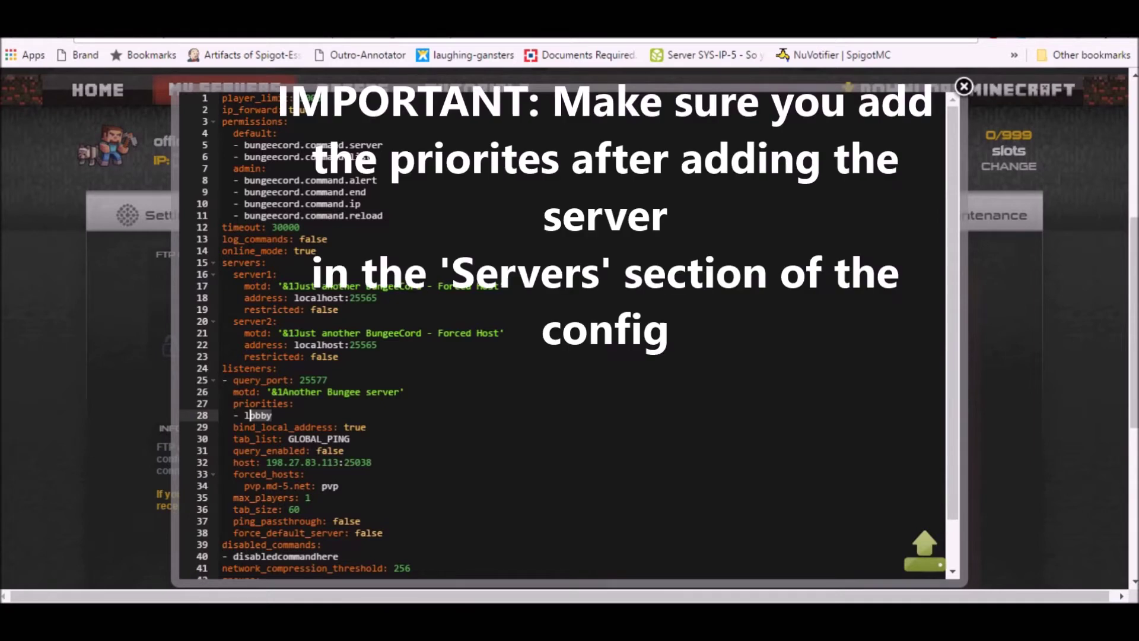
text(server1)
key(Return)
text(- server2)
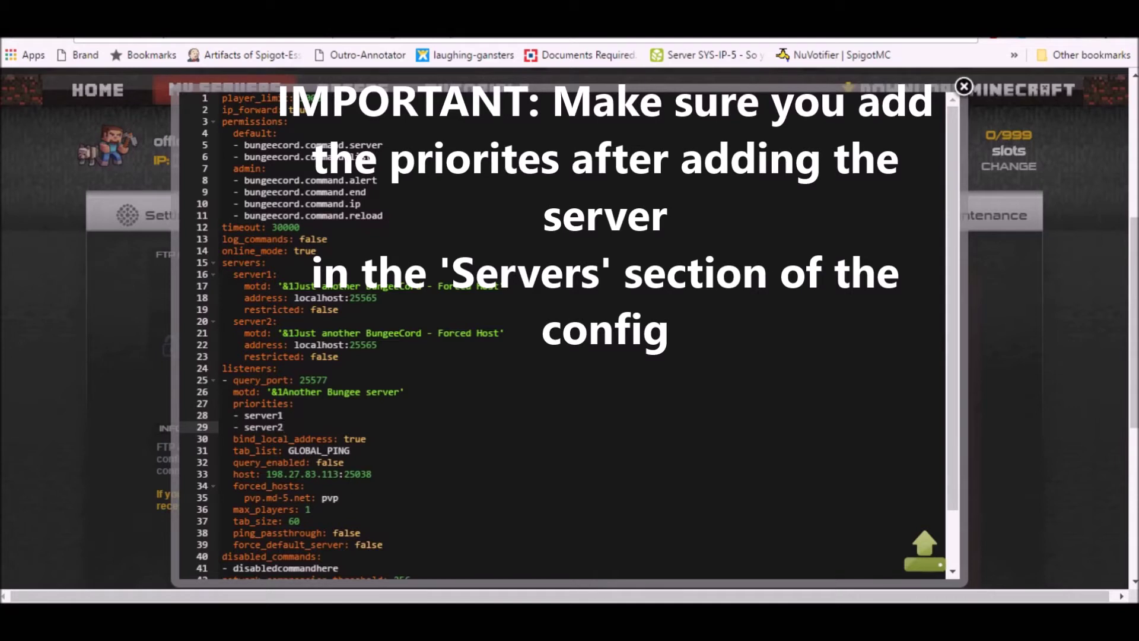
- Change server1's motd to '&1bungeee' in the servers section
drag(295, 286, 500, 286)
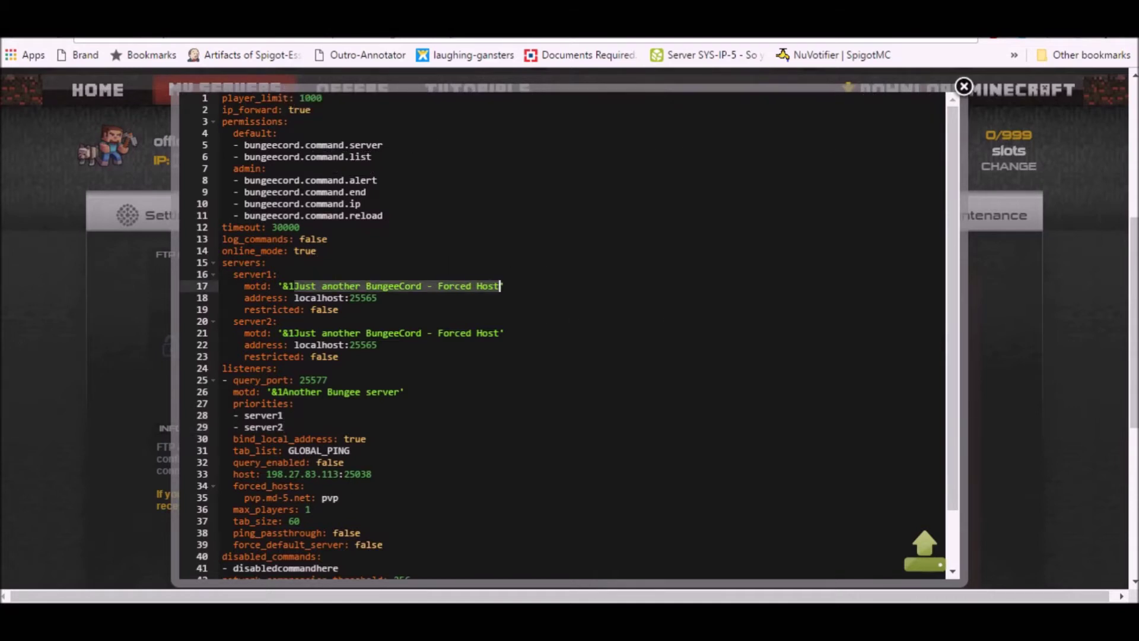
text(bungeee)
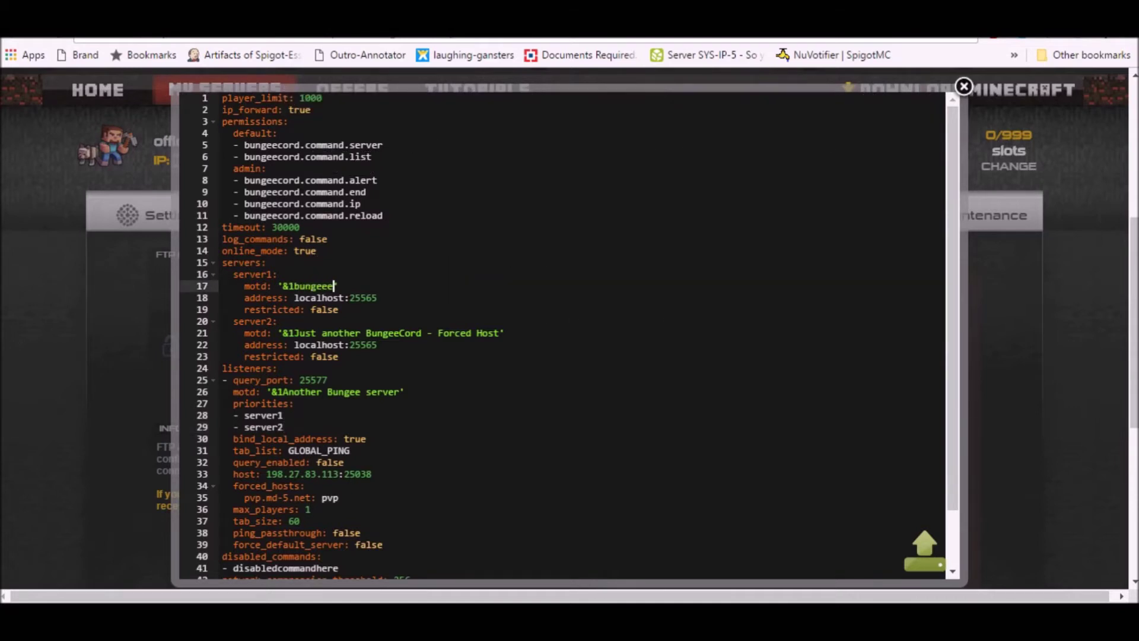
- Change server2's motd to '&1bungee- server 1 is down, join here at 2' in the servers section
click(295, 333)
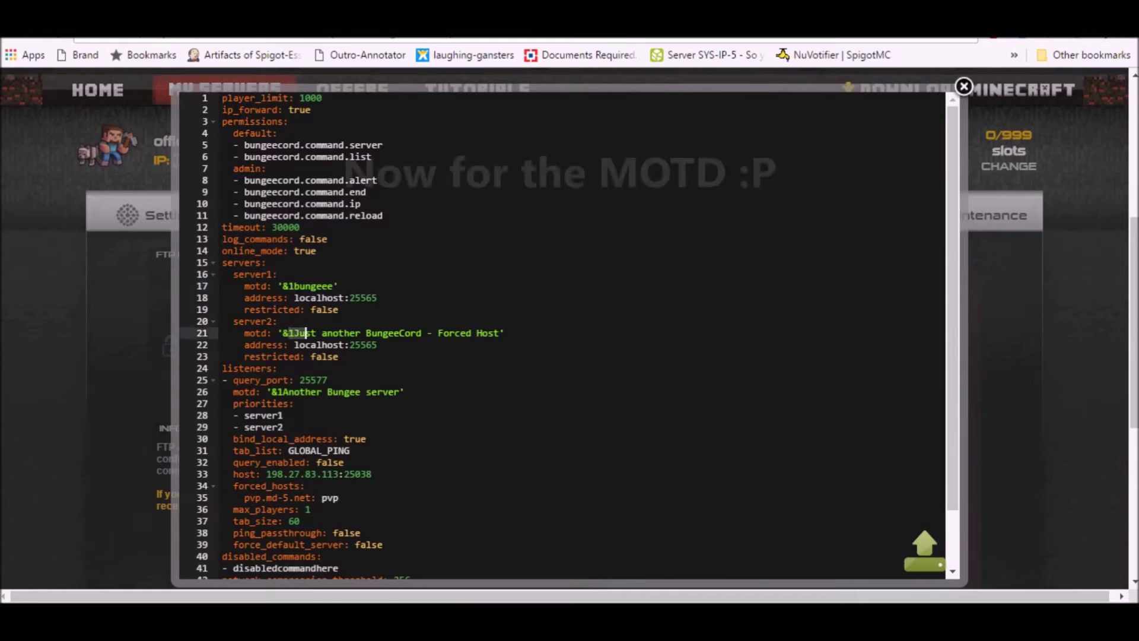
drag(295, 332, 500, 333)
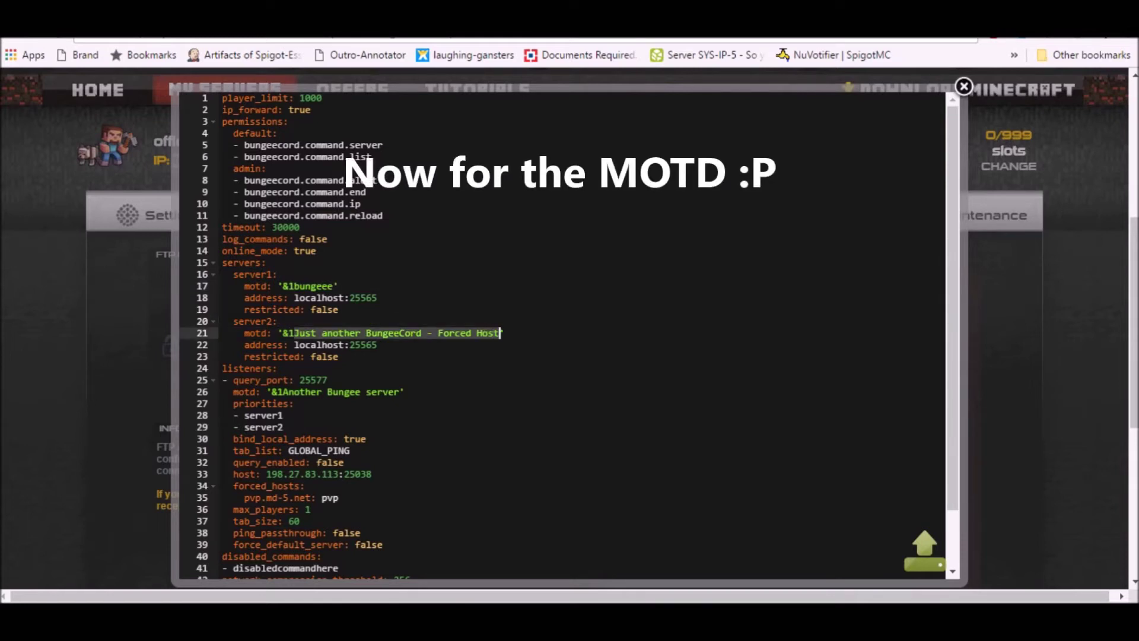
text(bungee- )
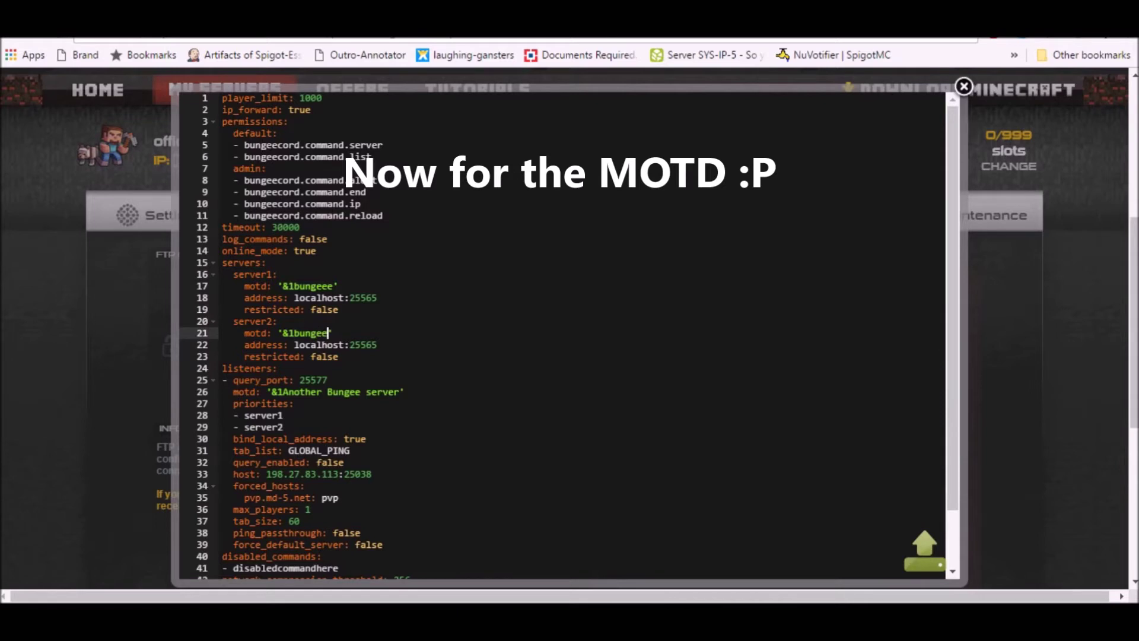
text(server 1 is down, )
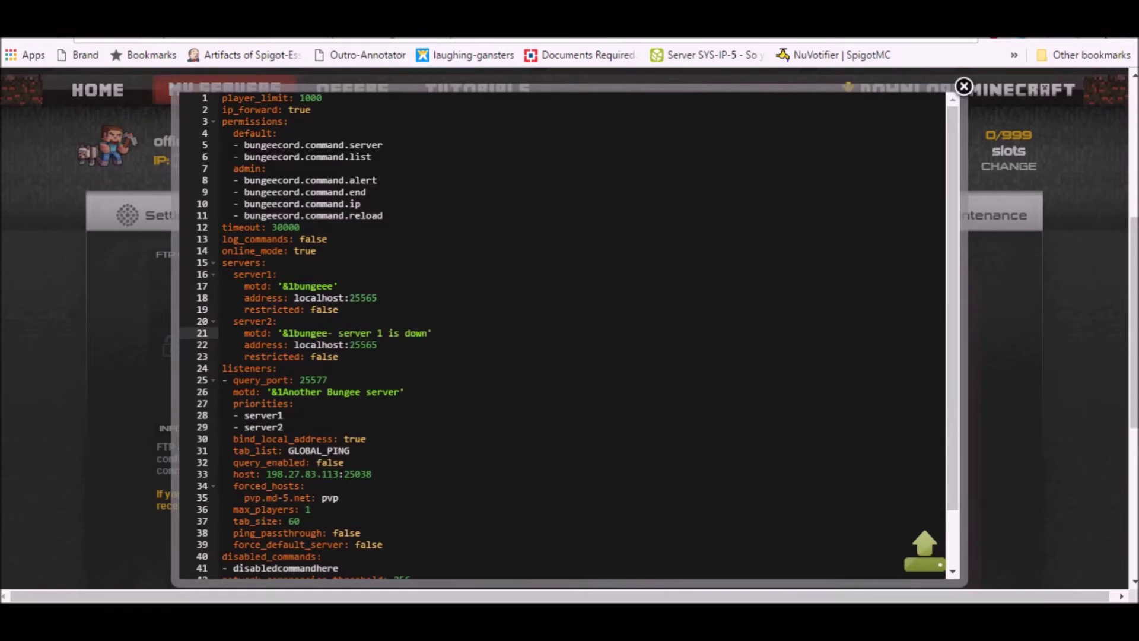
text(join here at 2)
click(278, 368)
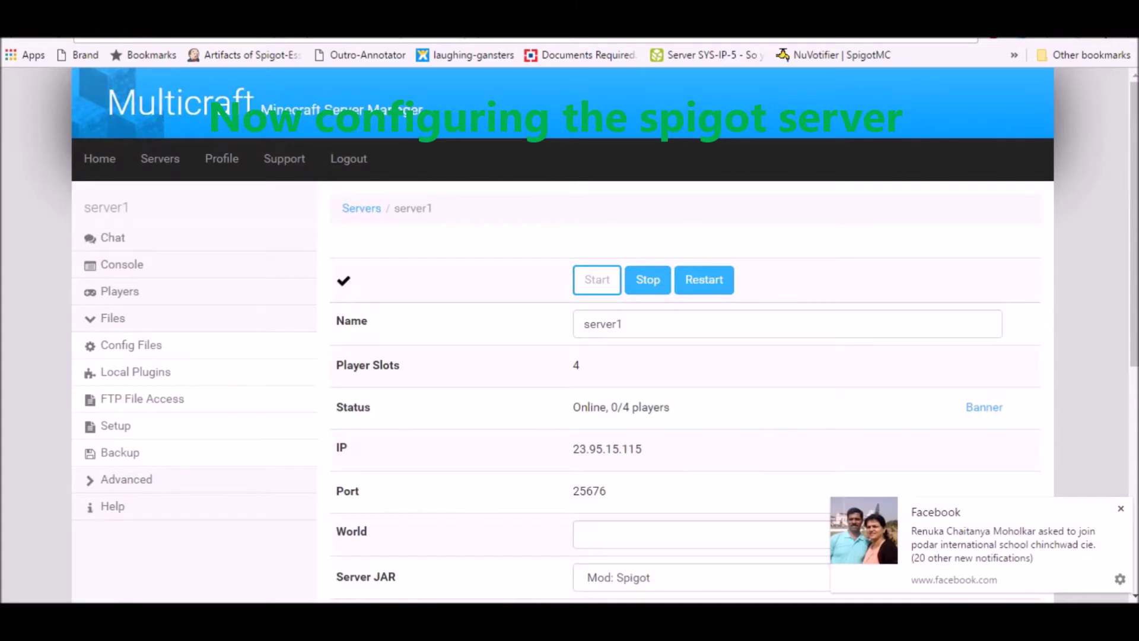
- Set server1's address in config.yml to 23.95.15.115:25676, using the IP and port from its Multicraft page
scroll(570, 333, down, 2)
drag(642, 365, 572, 364)
key(ctrl+c)
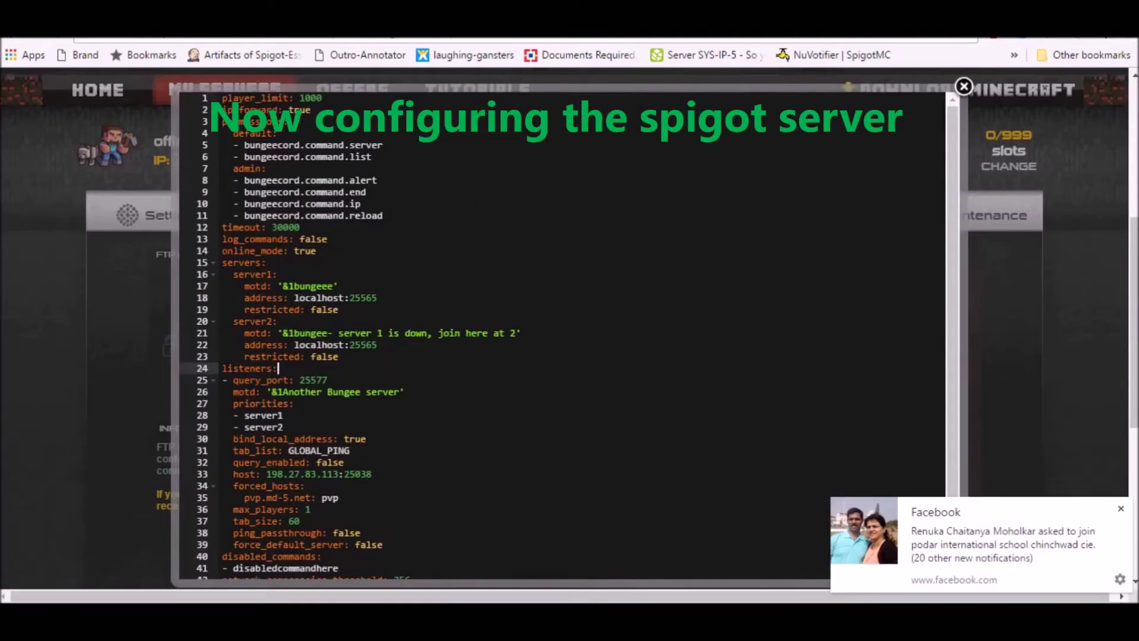
click(335, 297)
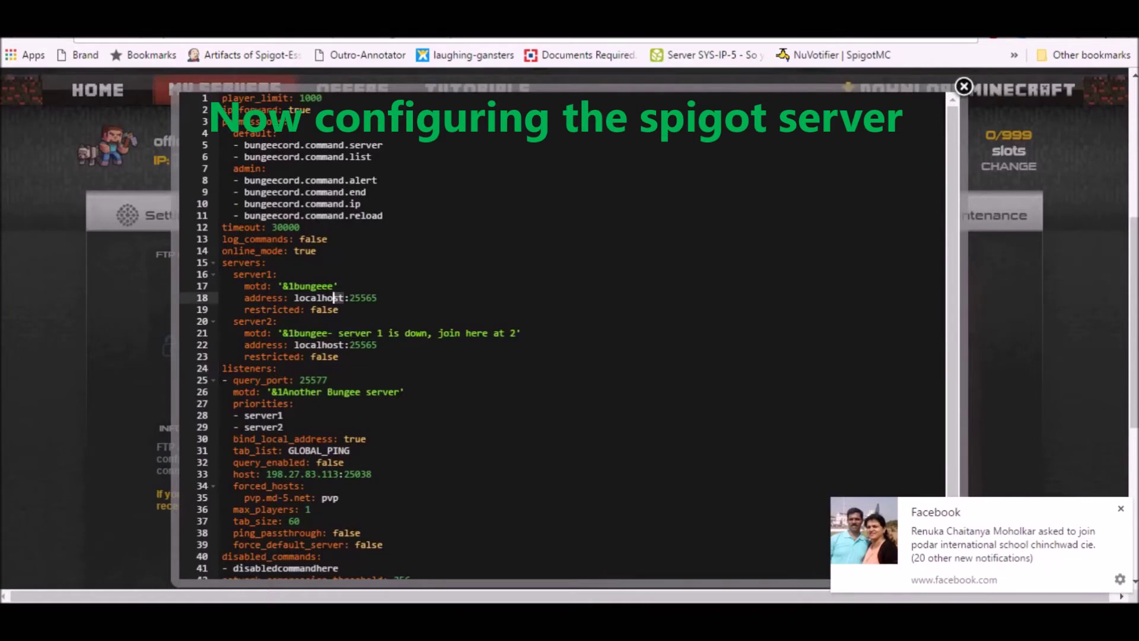
double_click(335, 297)
key(ctrl+v)
key(BackSpace)
key(BackSpace)
key(BackSpace)
text(676)
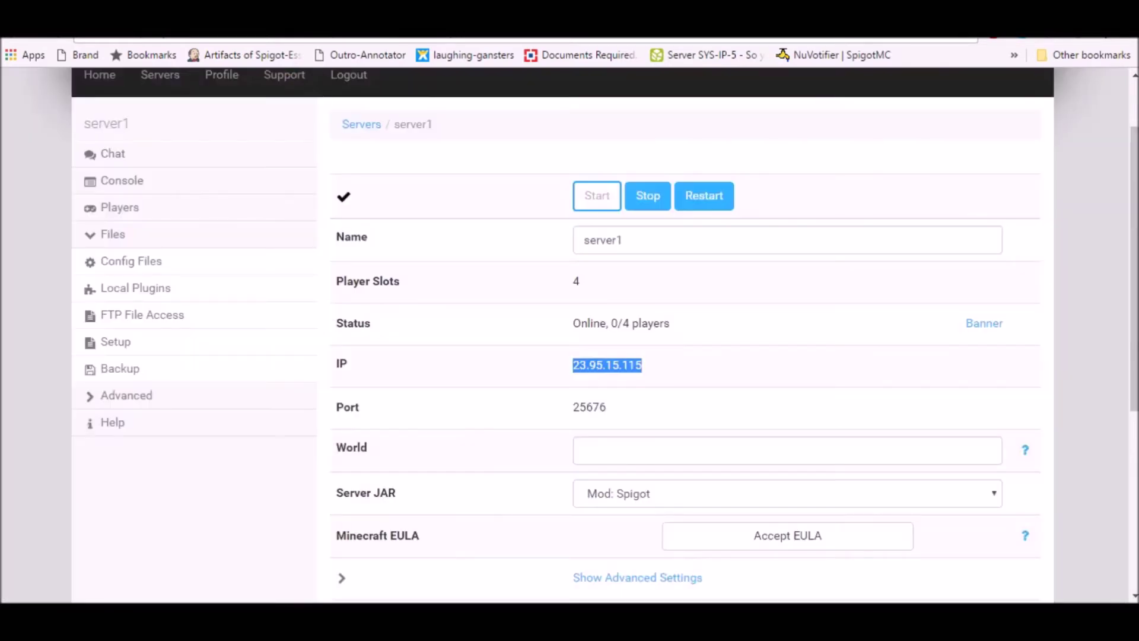
double_click(589, 406)
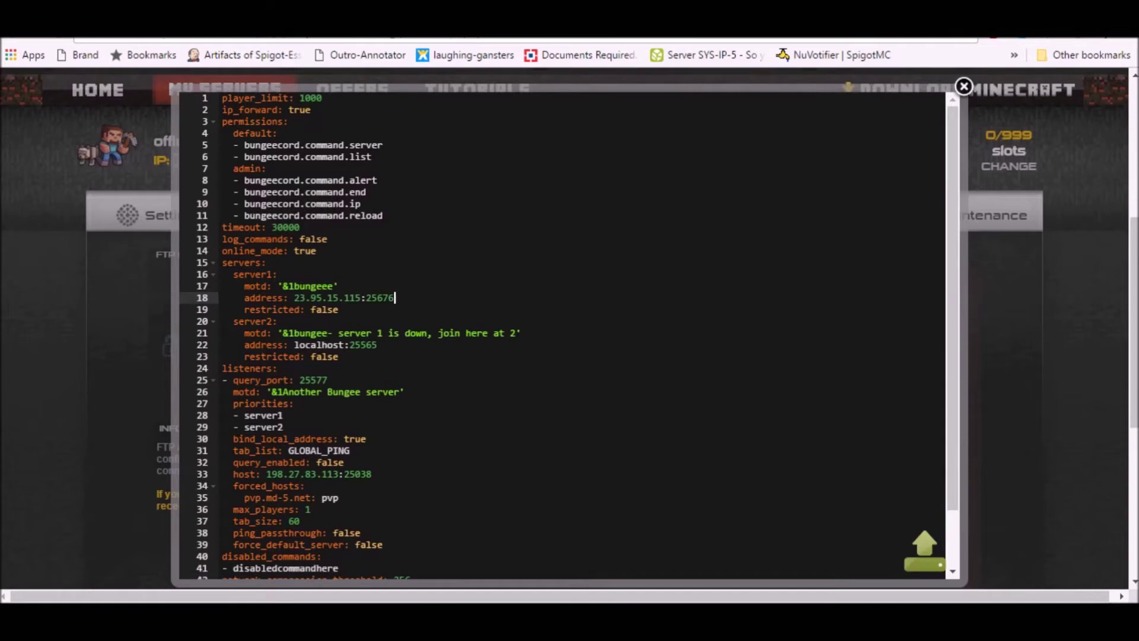
- Replace server2's address in the servers section with 23.95.15.115:25565
drag(377, 345, 295, 345)
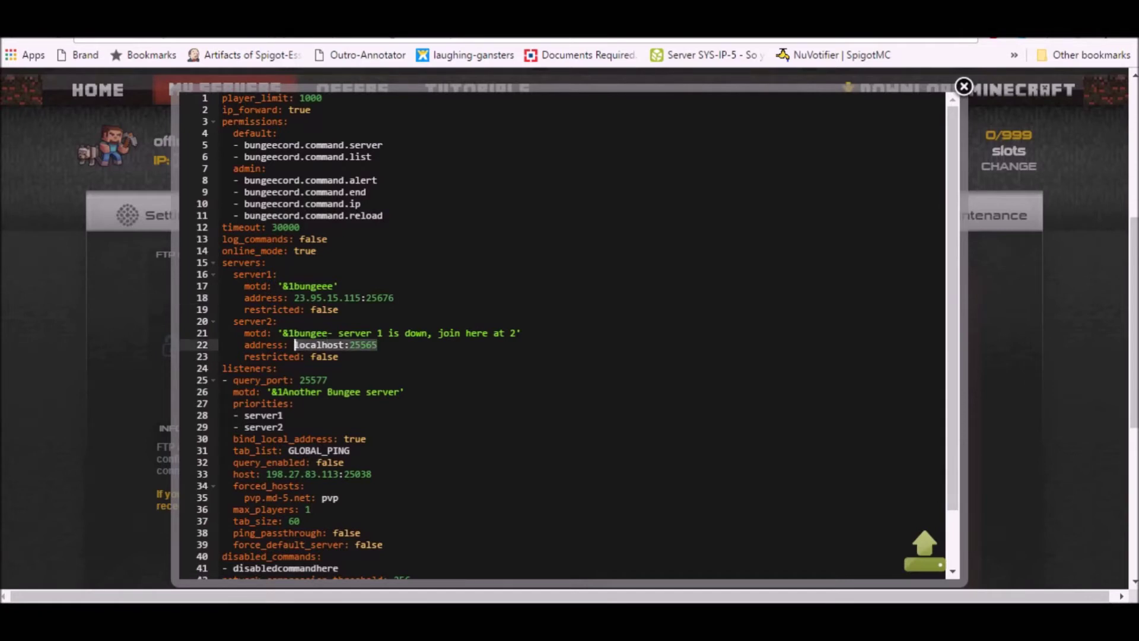
key(ctrl+v)
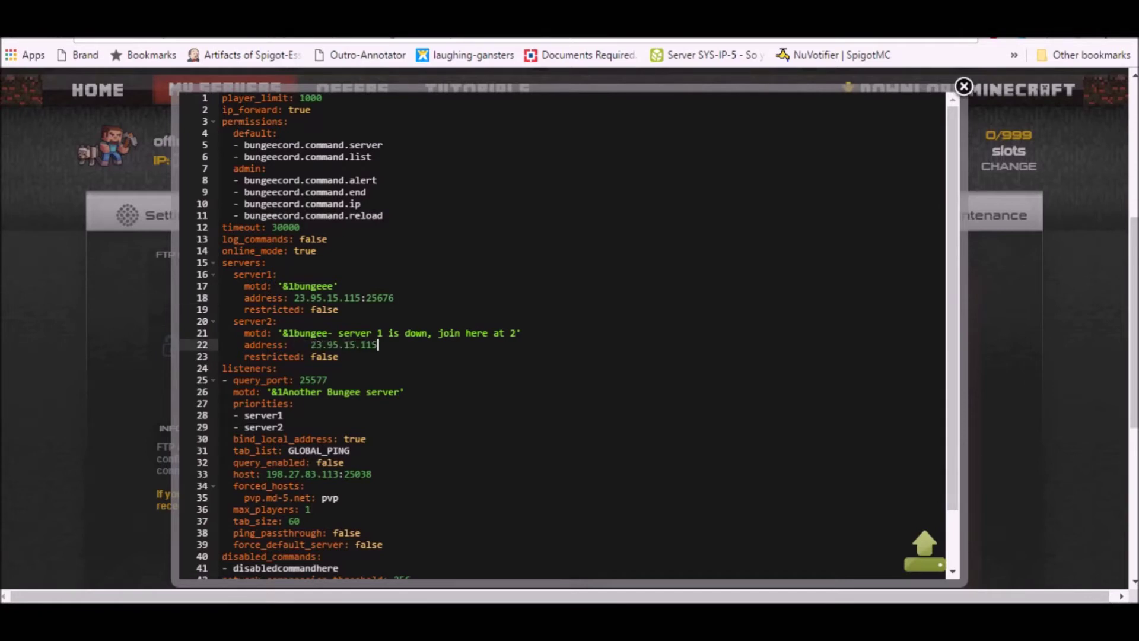
click(310, 345)
key(BackSpace)
click(361, 345)
text(:)
text(24)
key(BackSpace)
text(65)
click(339, 357)
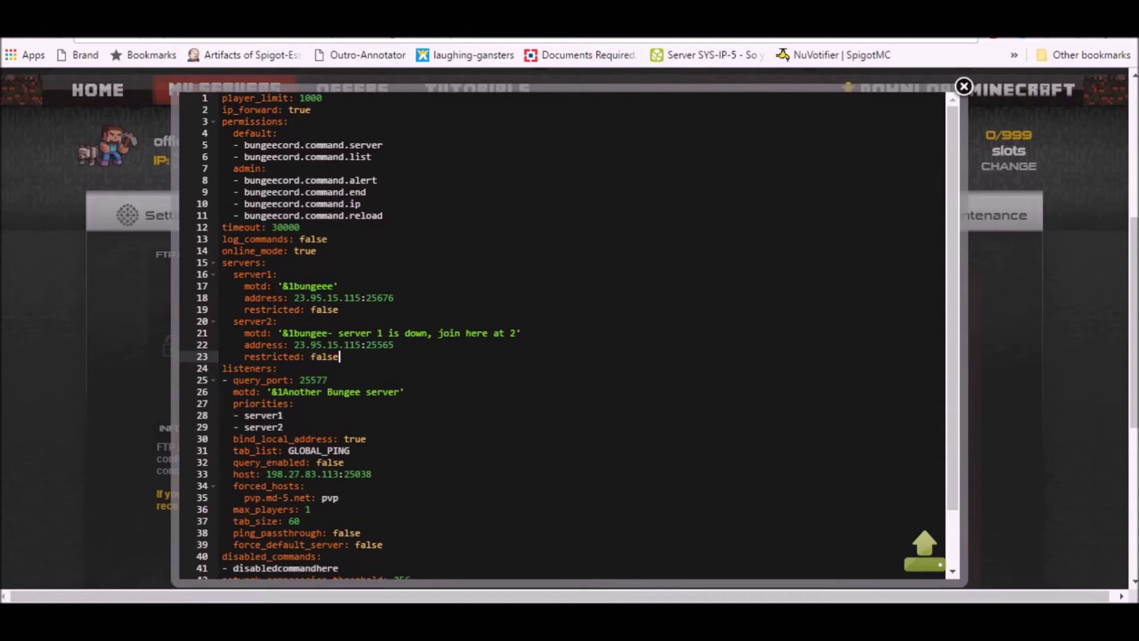
- Review the listeners section, examining the order of server1 and server2 in the priorities list
click(277, 369)
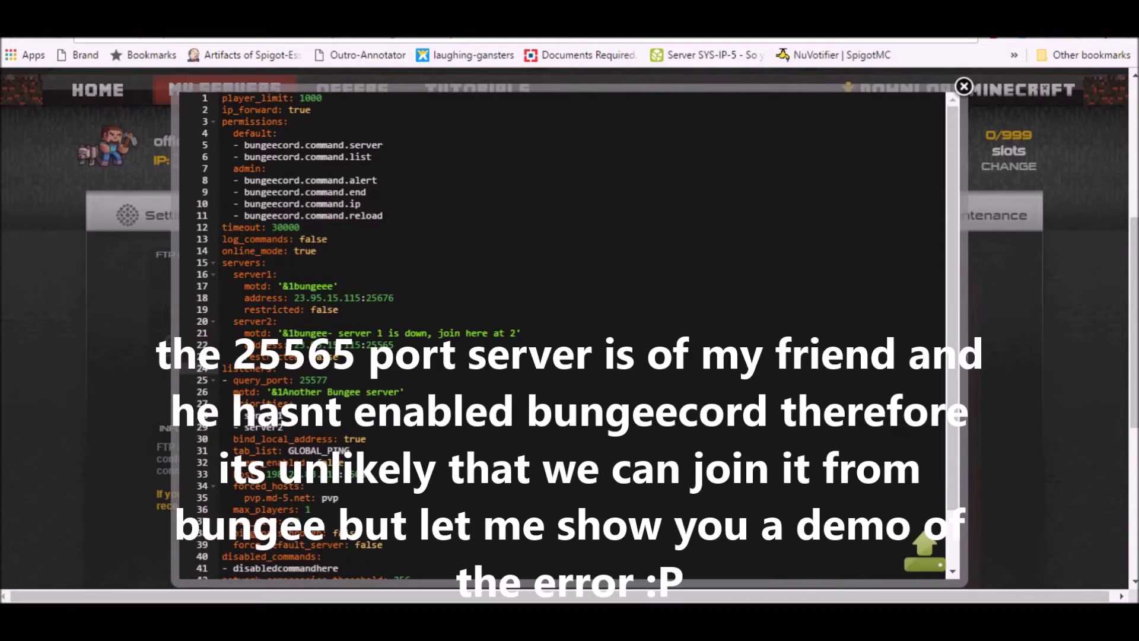
click(329, 380)
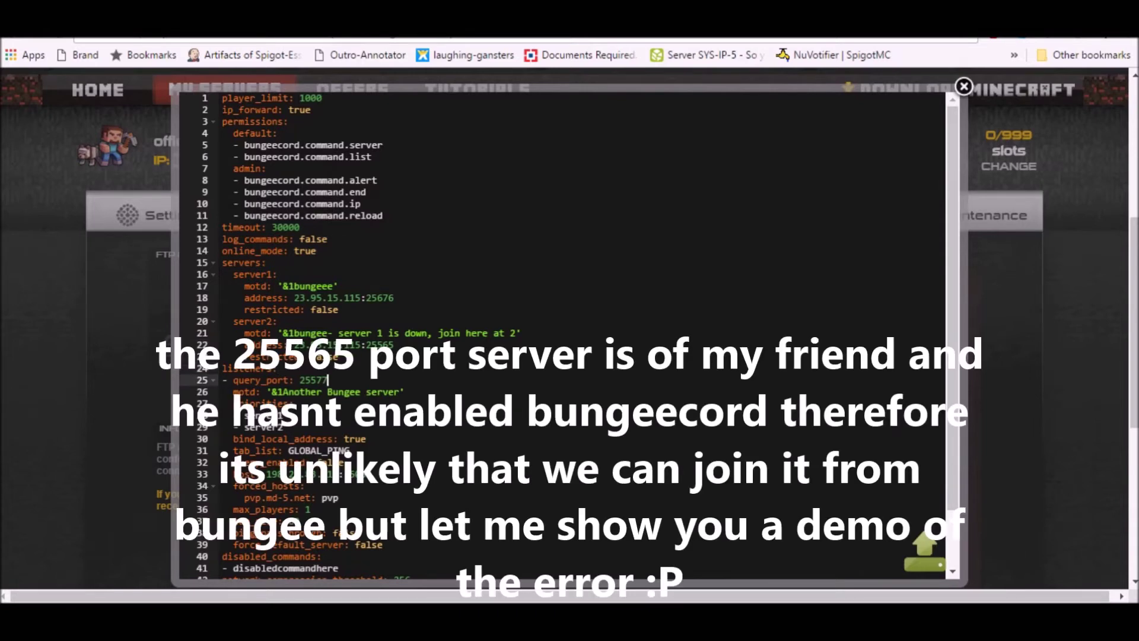
click(283, 427)
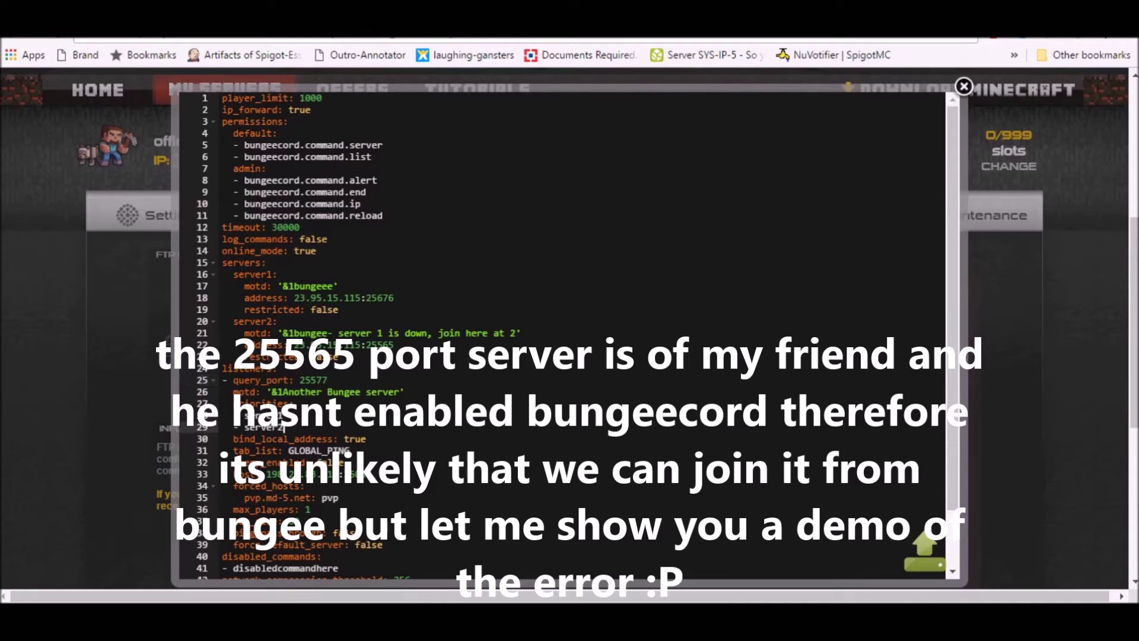
mouse_move(233, 403)
mouse_down()
mouse_move(295, 404)
mouse_move(284, 415)
mouse_move(299, 439)
mouse_move(261, 415)
mouse_move(222, 415)
mouse_move(283, 415)
mouse_move(228, 416)
mouse_up()
click(261, 415)
click(283, 427)
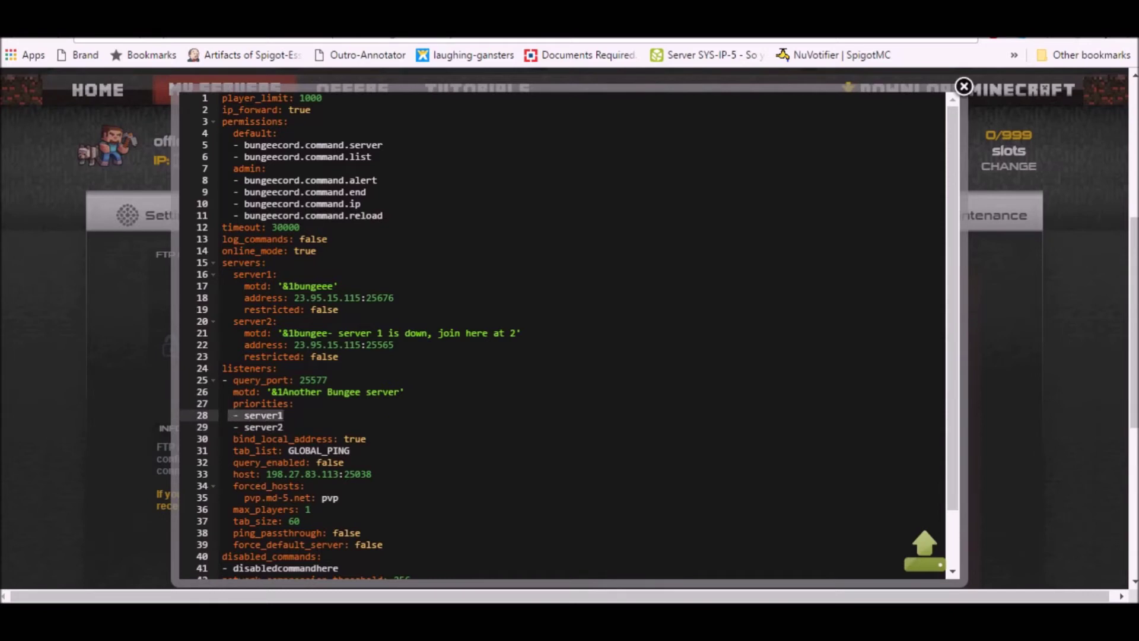
drag(228, 416, 284, 416)
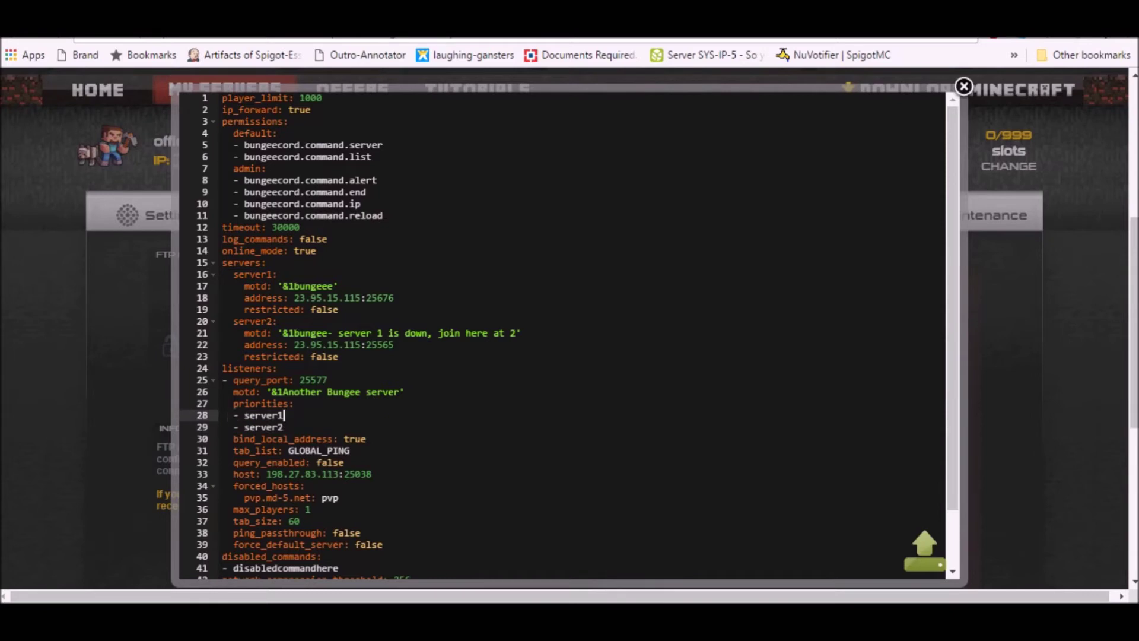
scroll(564, 333, up, 2)
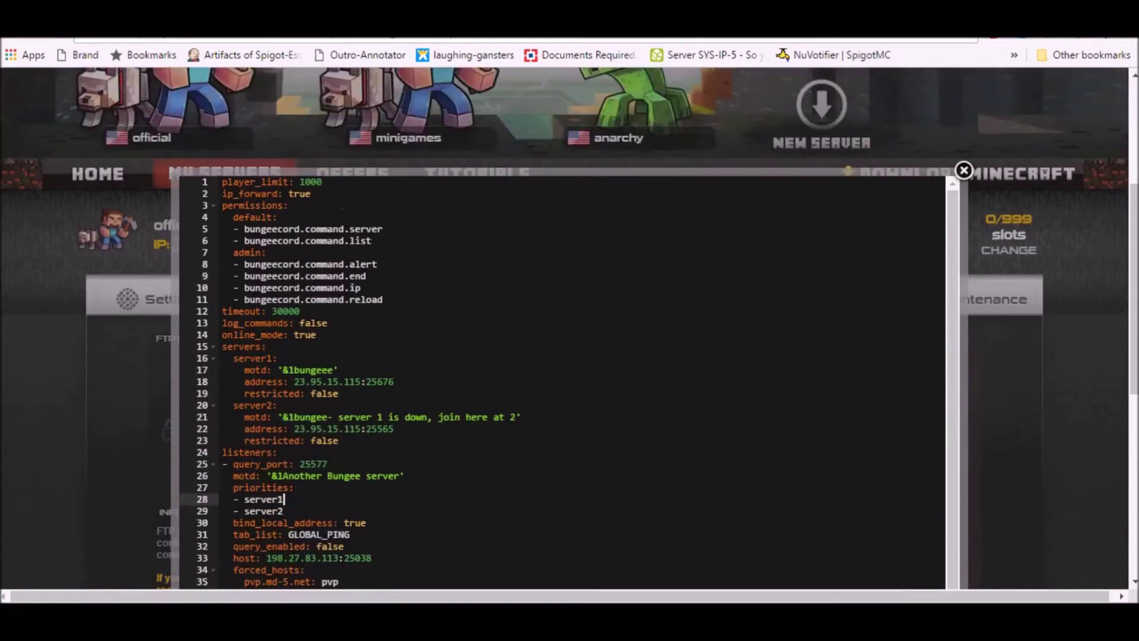
scroll(563, 333, down, 2)
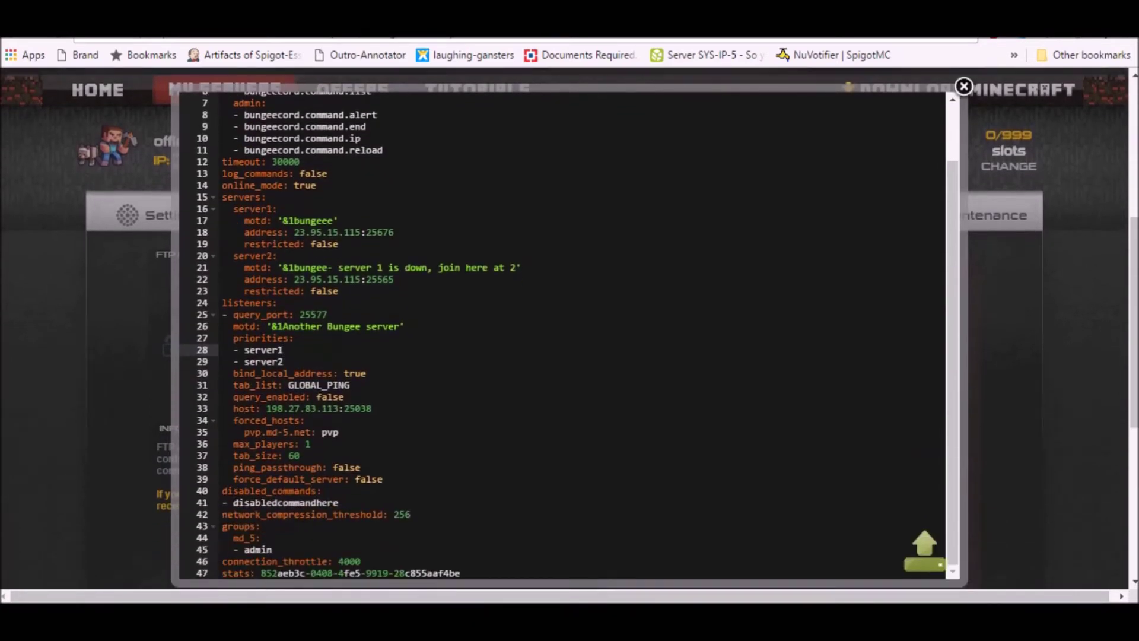
drag(284, 351, 229, 351)
drag(283, 361, 234, 361)
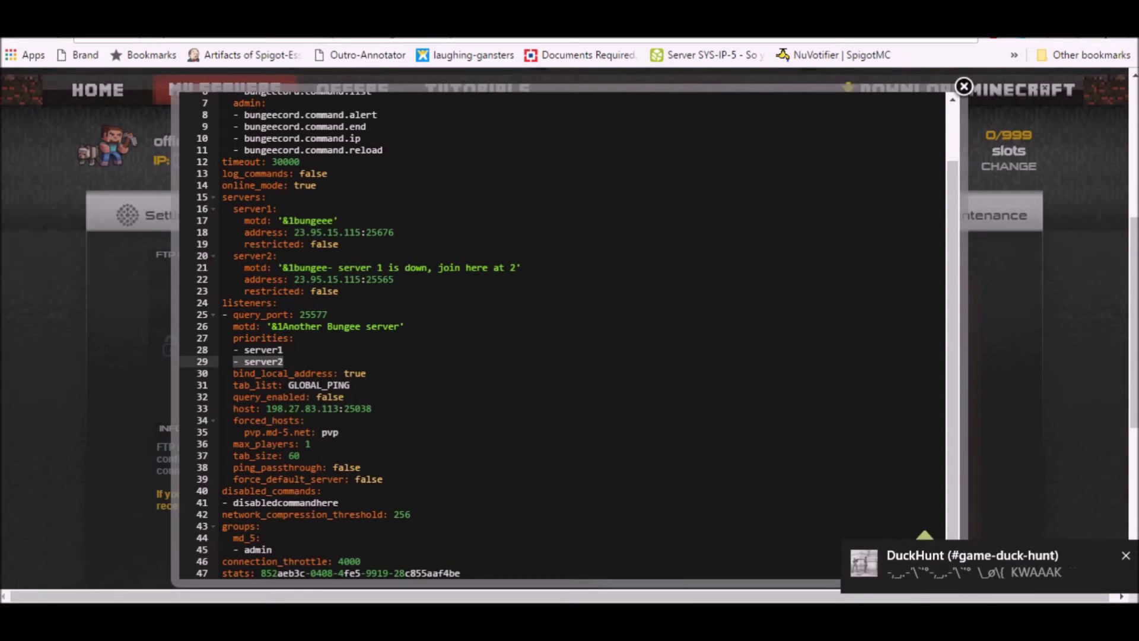
drag(223, 350, 285, 361)
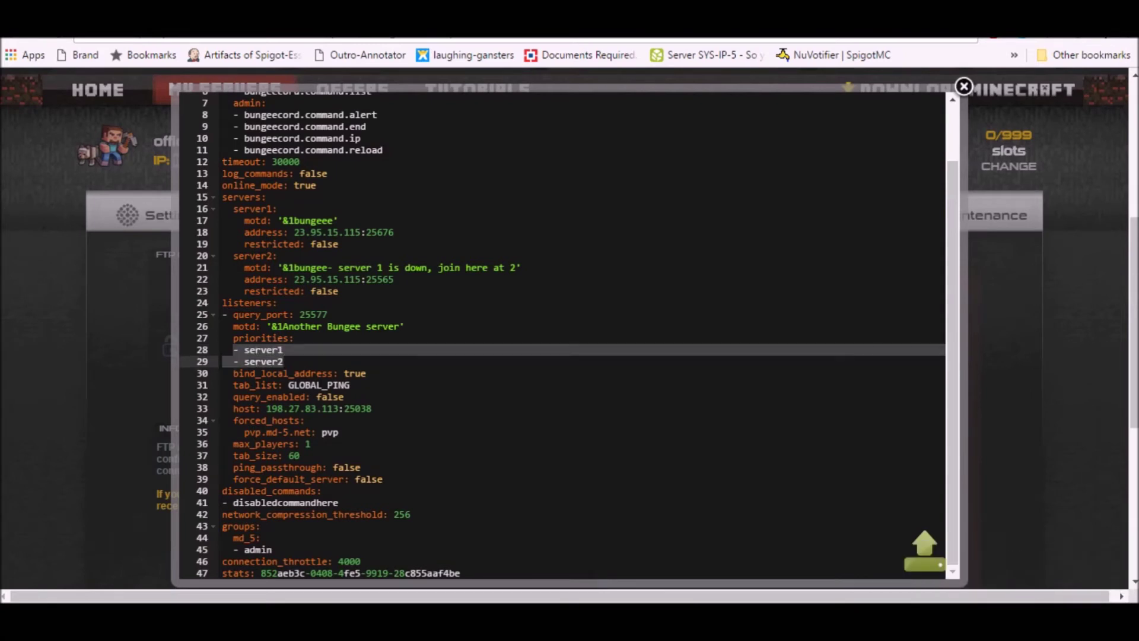
click(285, 361)
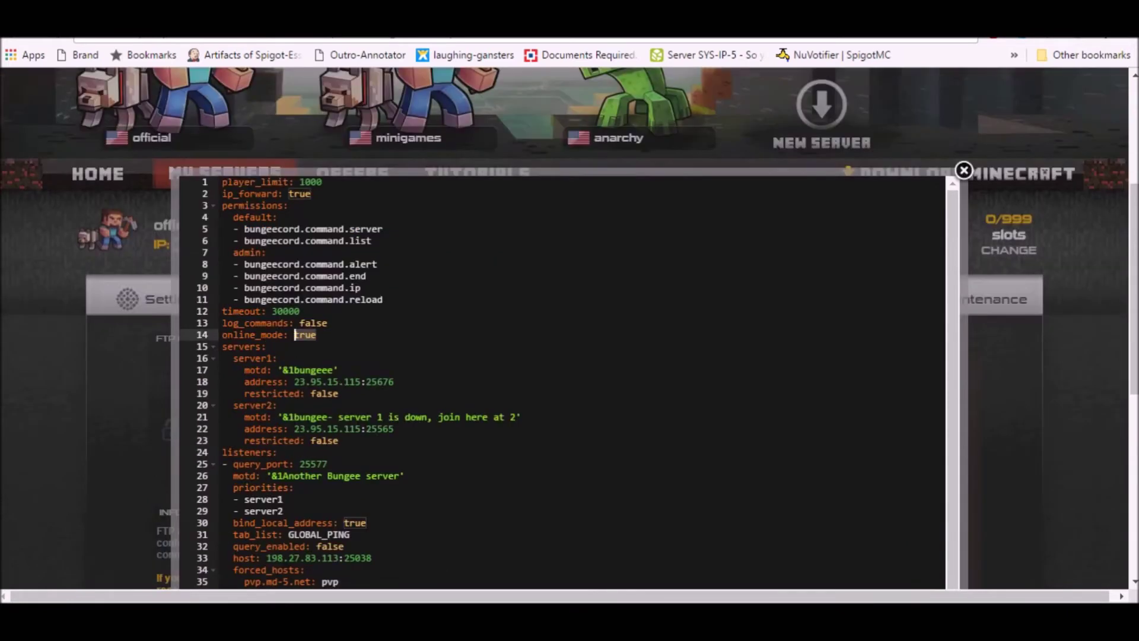
- Set online_mode to true and save the edited BungeeCord config.yml
text(true)
scroll(563, 332, down, 5)
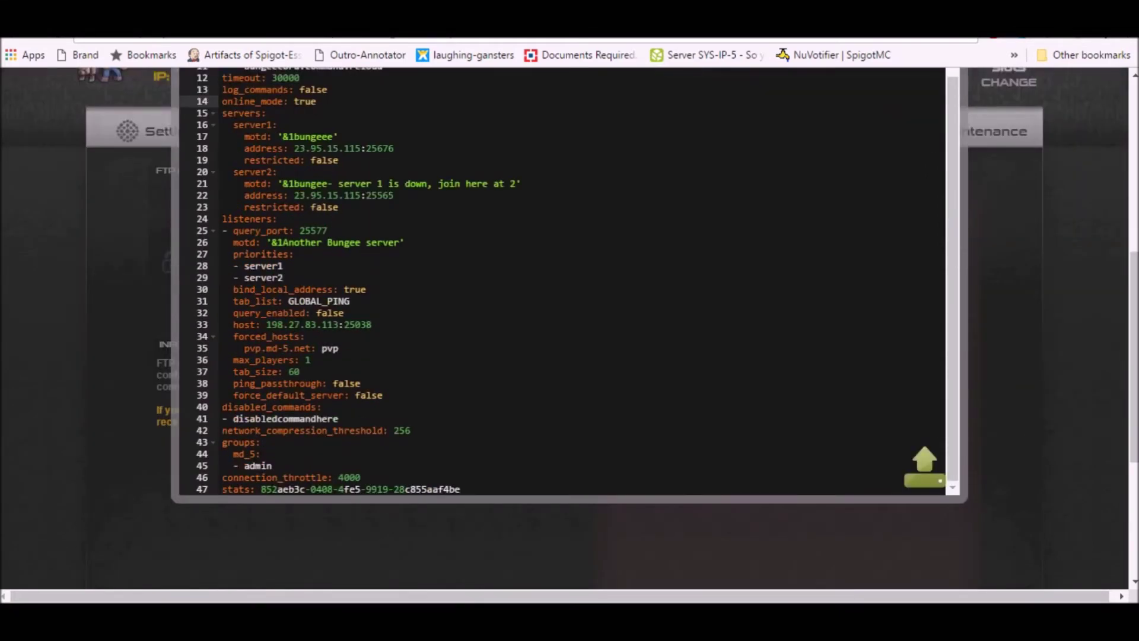
click(272, 466)
click(411, 431)
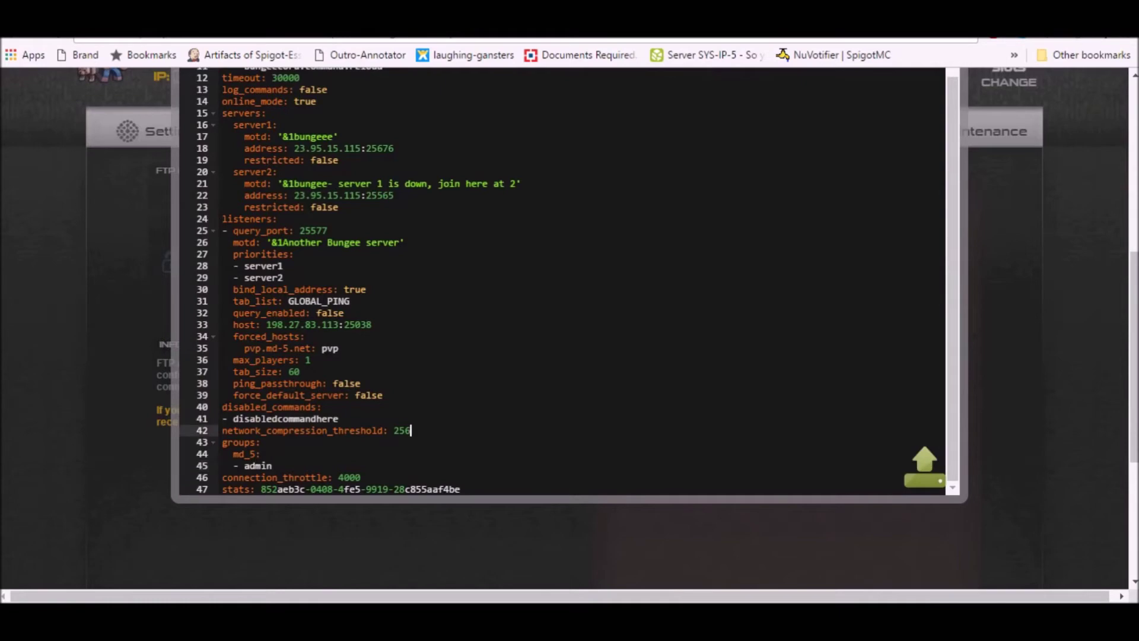
scroll(570, 281, up, 1)
scroll(570, 281, down, 1)
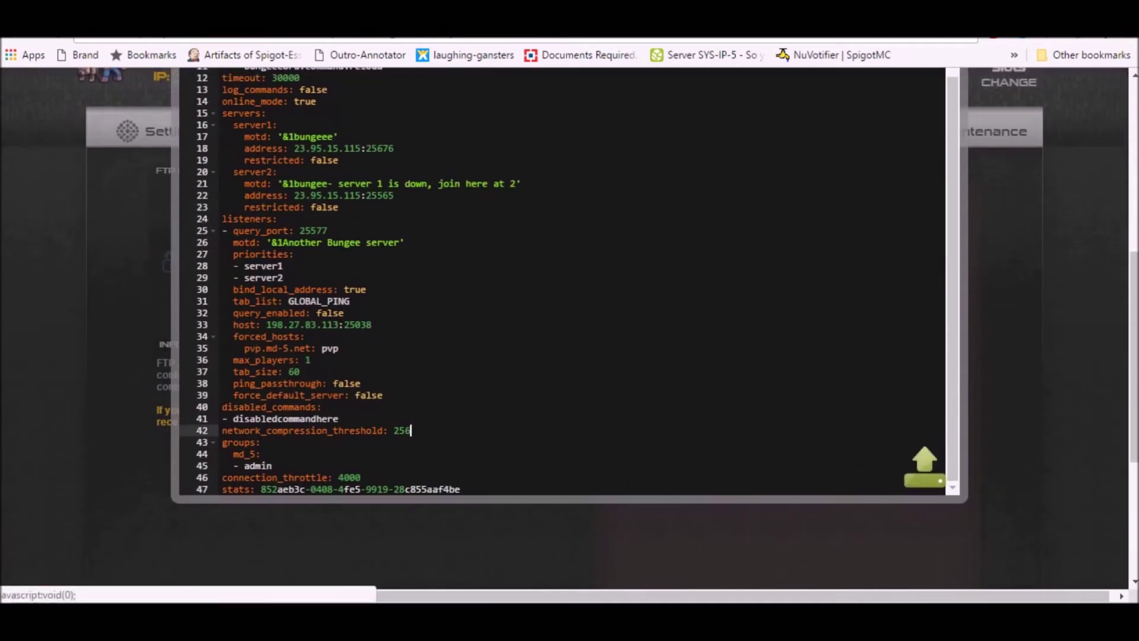
click(924, 467)
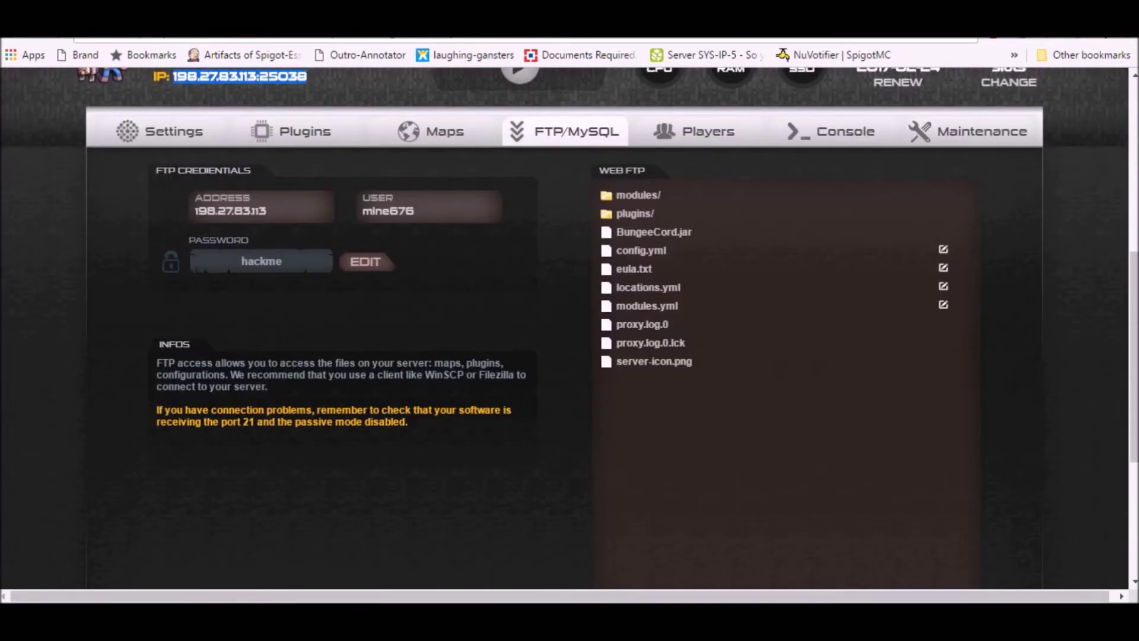
- Switch to the Multicraft panel and stop server1
scroll(570, 327, up, 3)
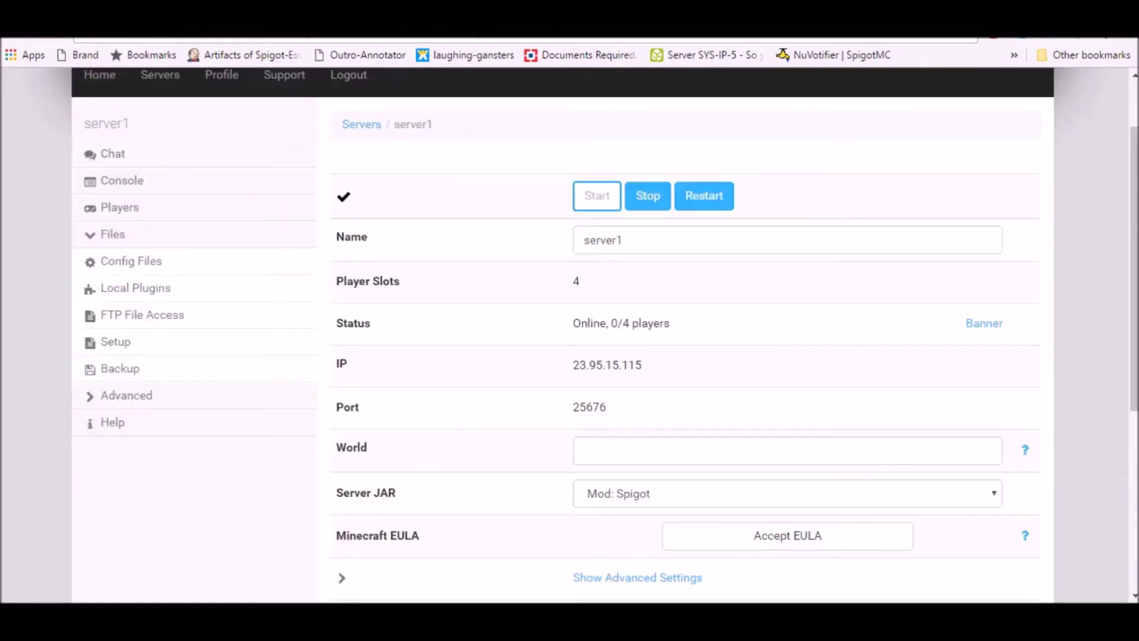
click(126, 395)
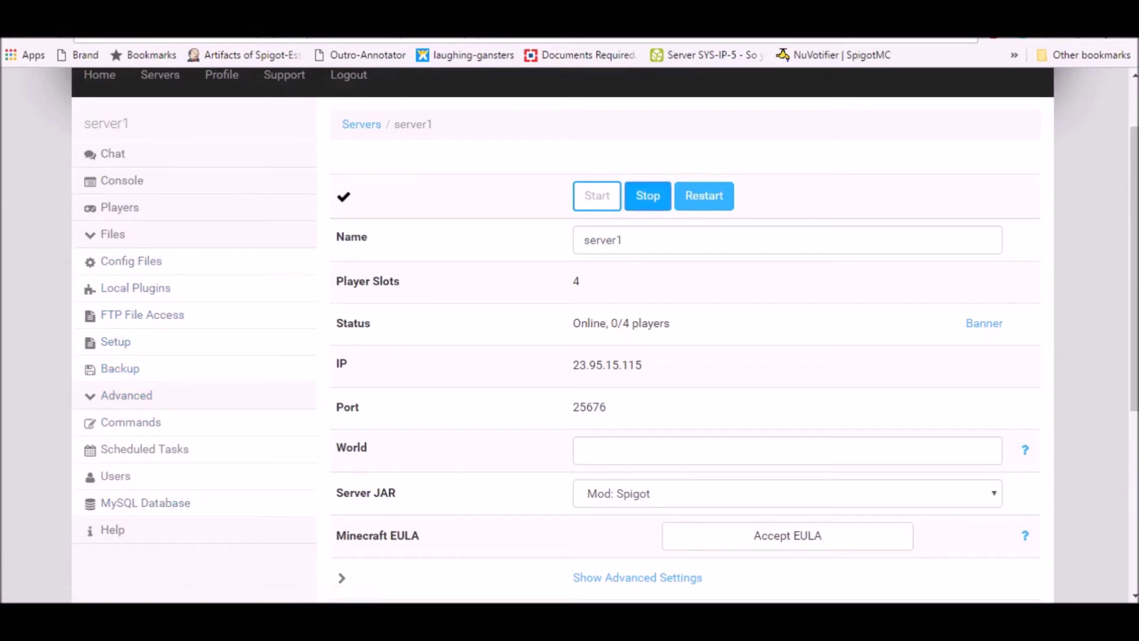
click(647, 196)
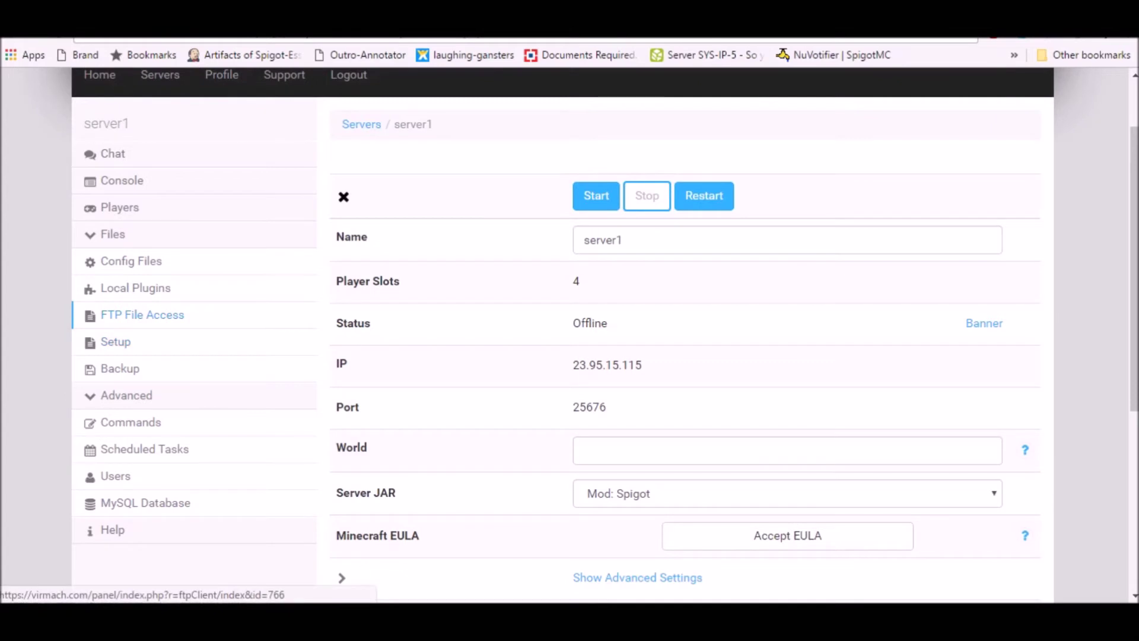
- Open server.properties from server1's FTP files for editing, dismissing the browser's password-saving prompt
click(142, 314)
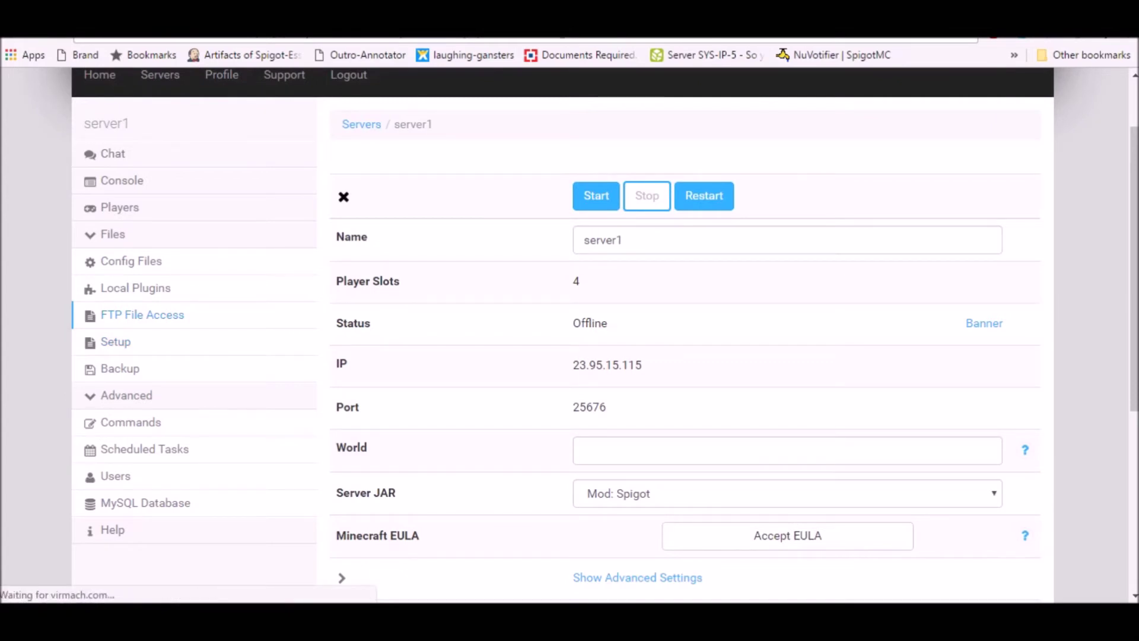
scroll(682, 332, down, 5)
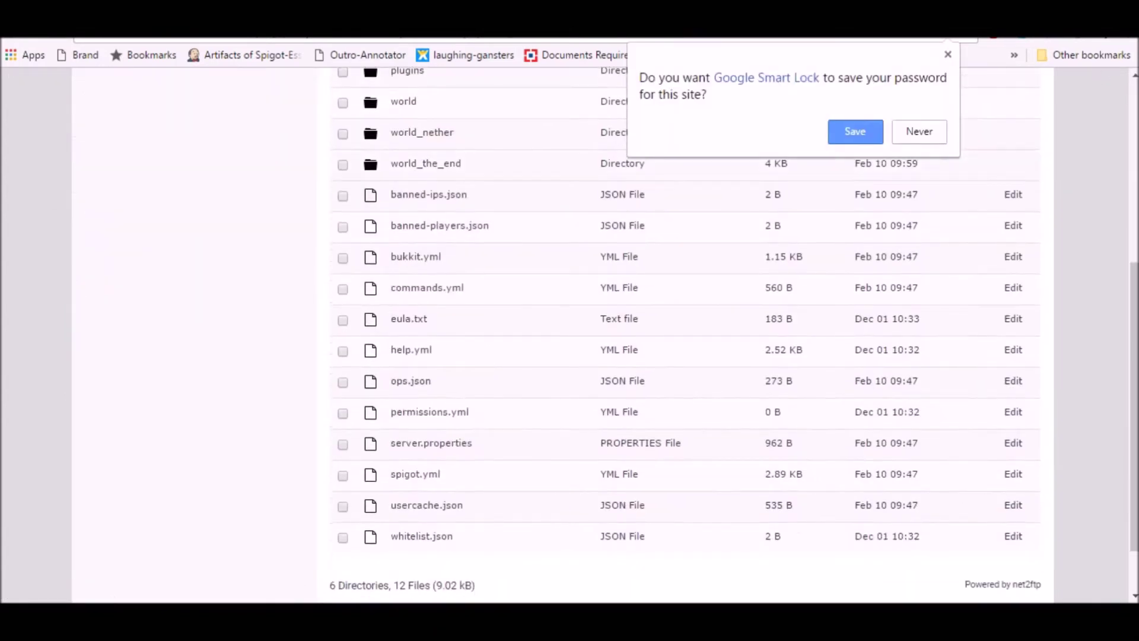
click(947, 54)
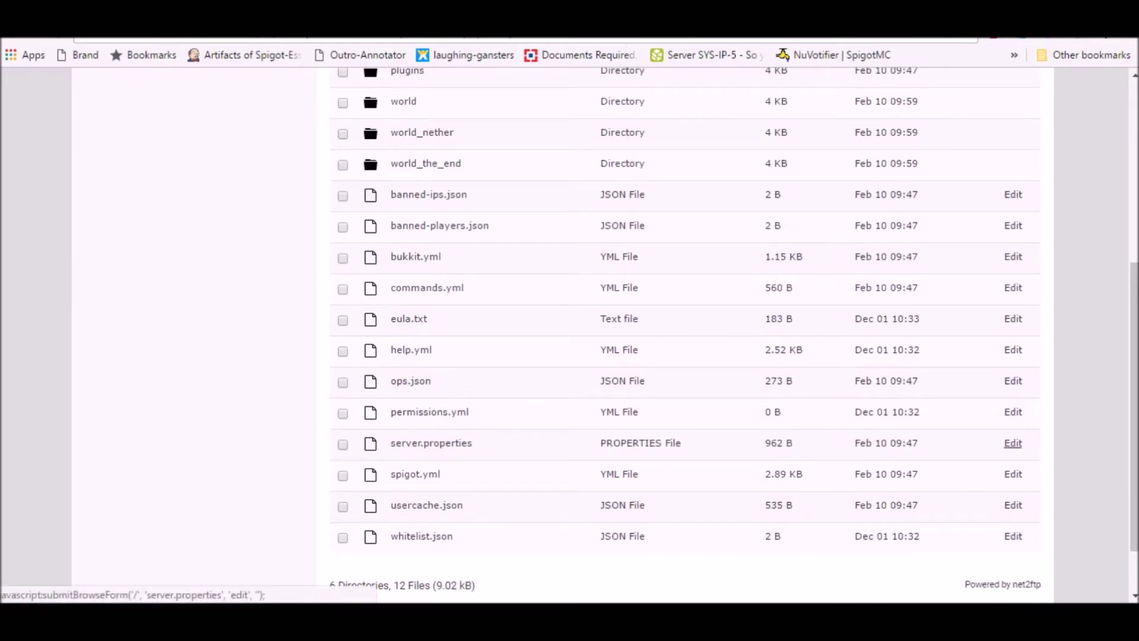
click(1013, 443)
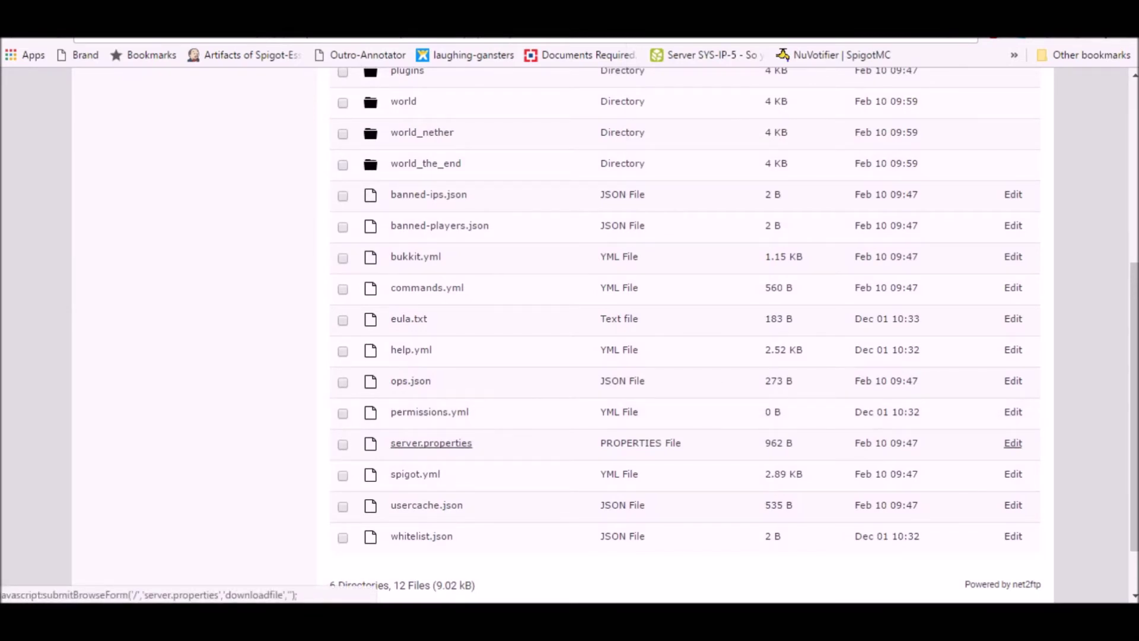
scroll(681, 475, down, 6)
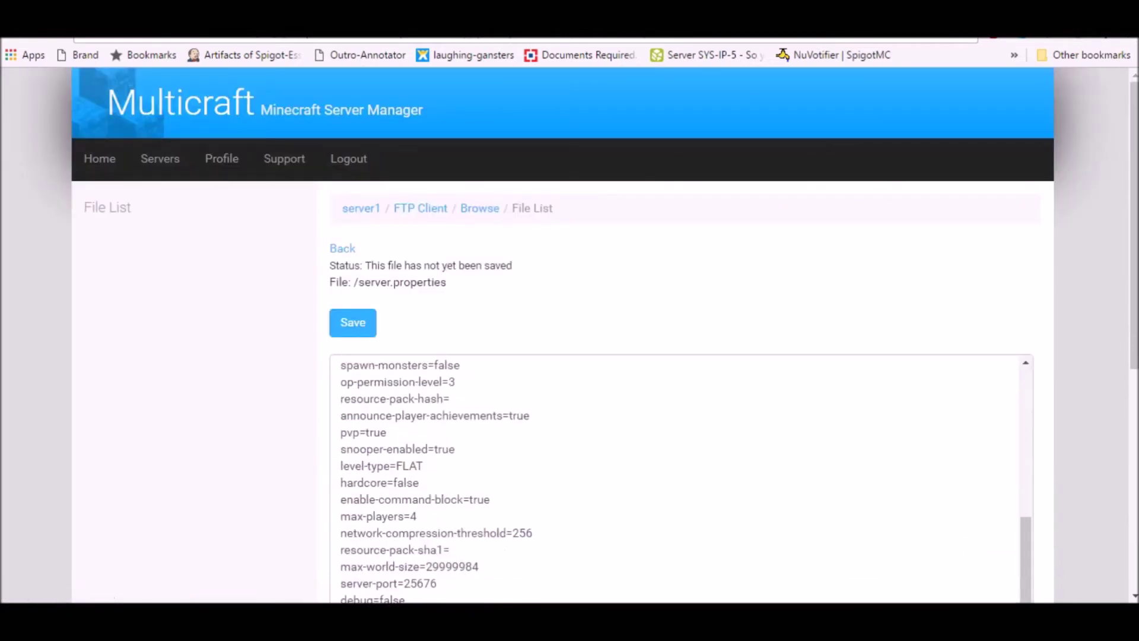
scroll(681, 475, down, 3)
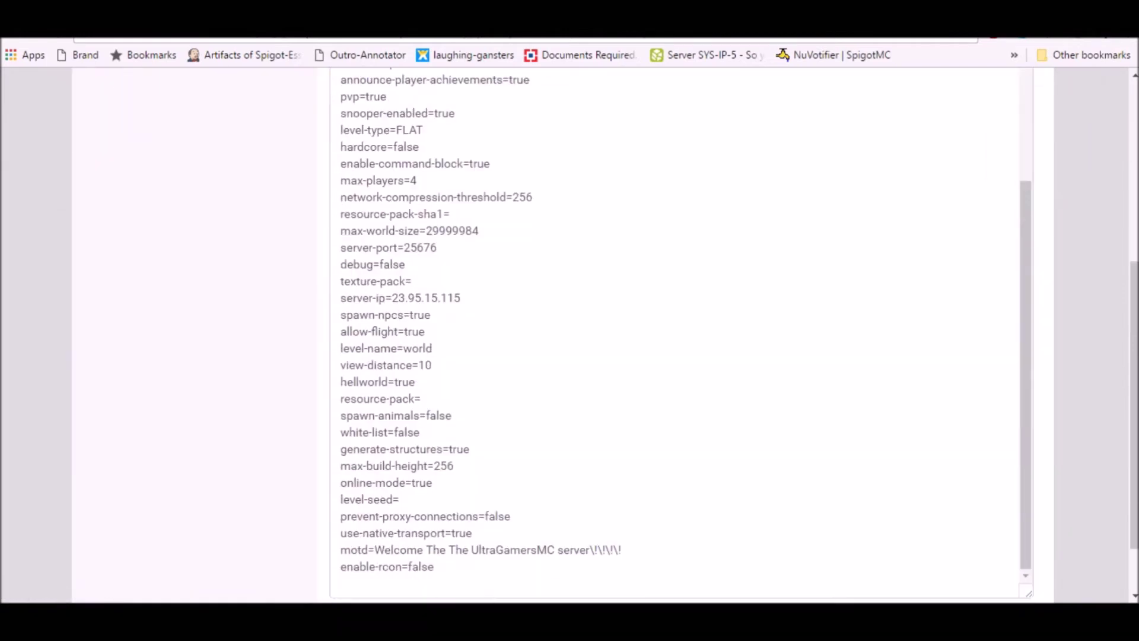
- Set online-mode to false in server1's server.properties file
scroll(681, 475, up, 4)
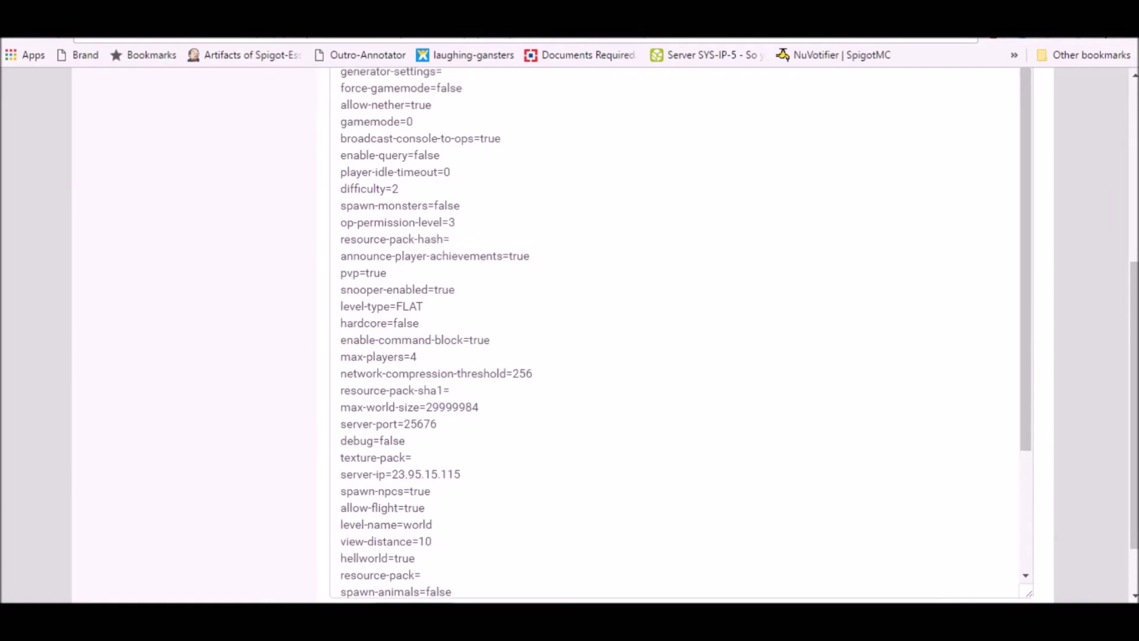
scroll(681, 332, up, 2)
scroll(681, 332, down, 6)
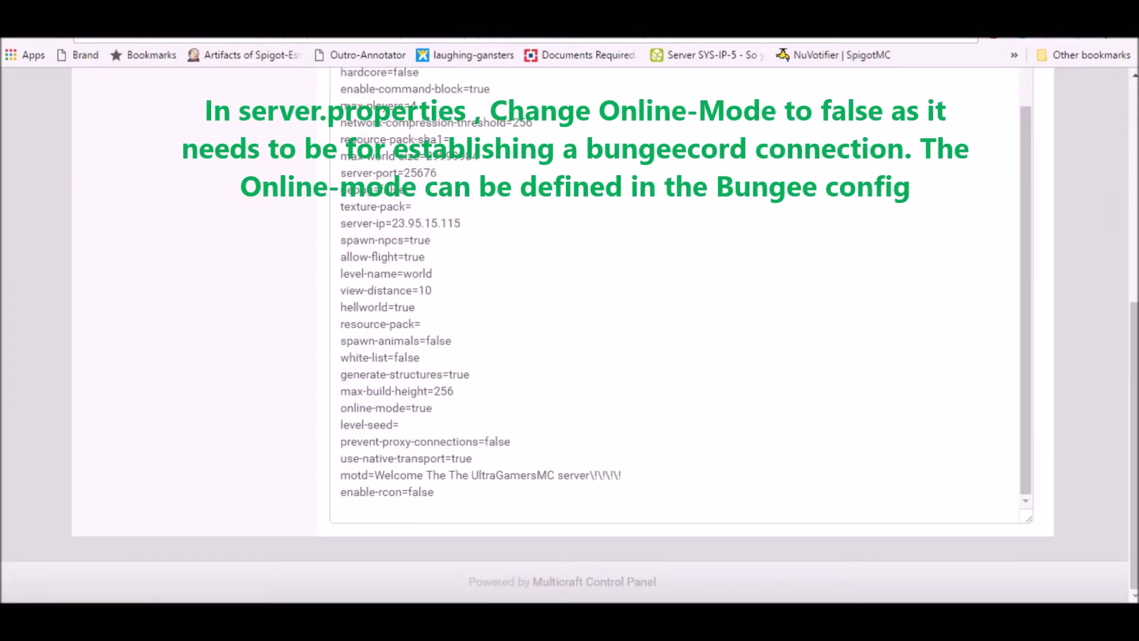
mouse_move(433, 408)
mouse_down()
mouse_move(399, 407)
mouse_move(412, 407)
mouse_up()
text(false)
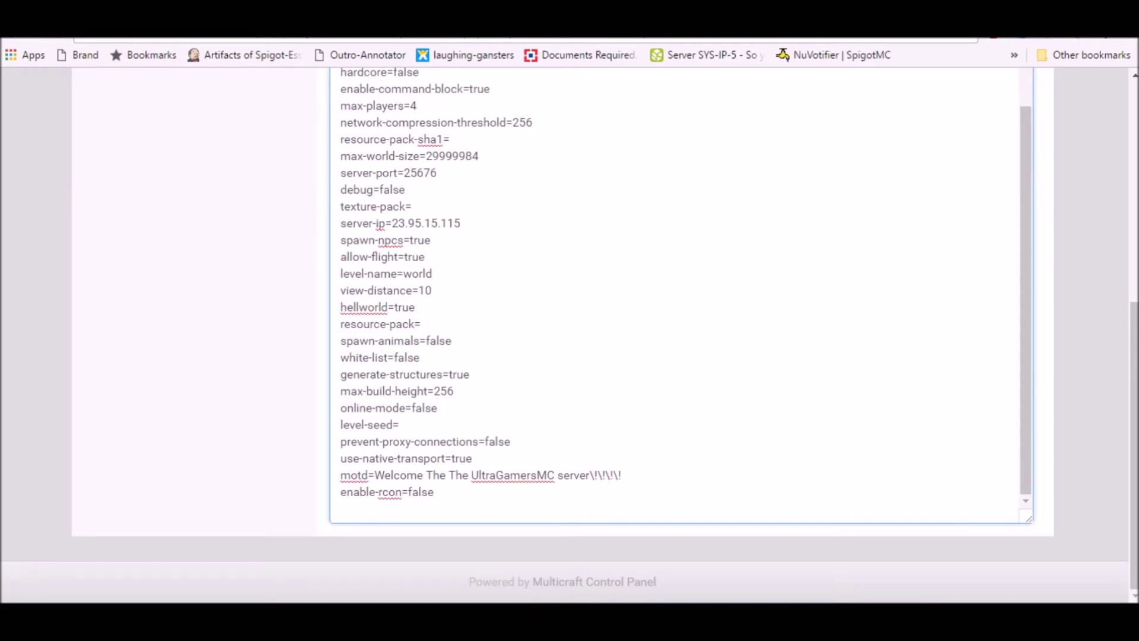
- Review the server.properties entries, examining the highlighted online-mode line
scroll(569, 332, up, 7)
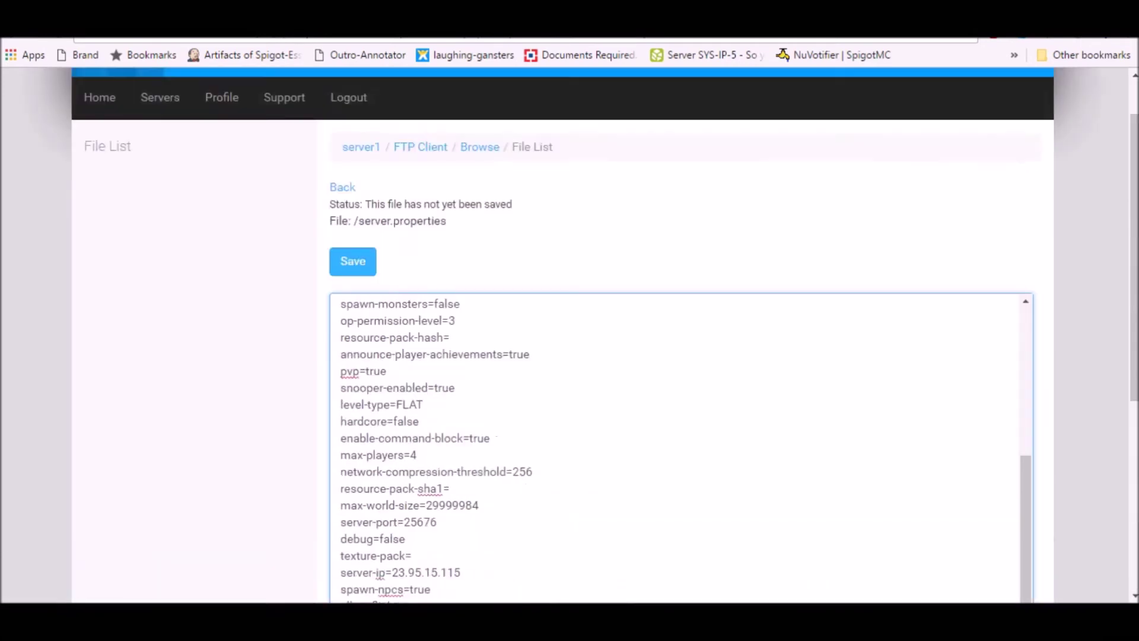
scroll(569, 332, down, 7)
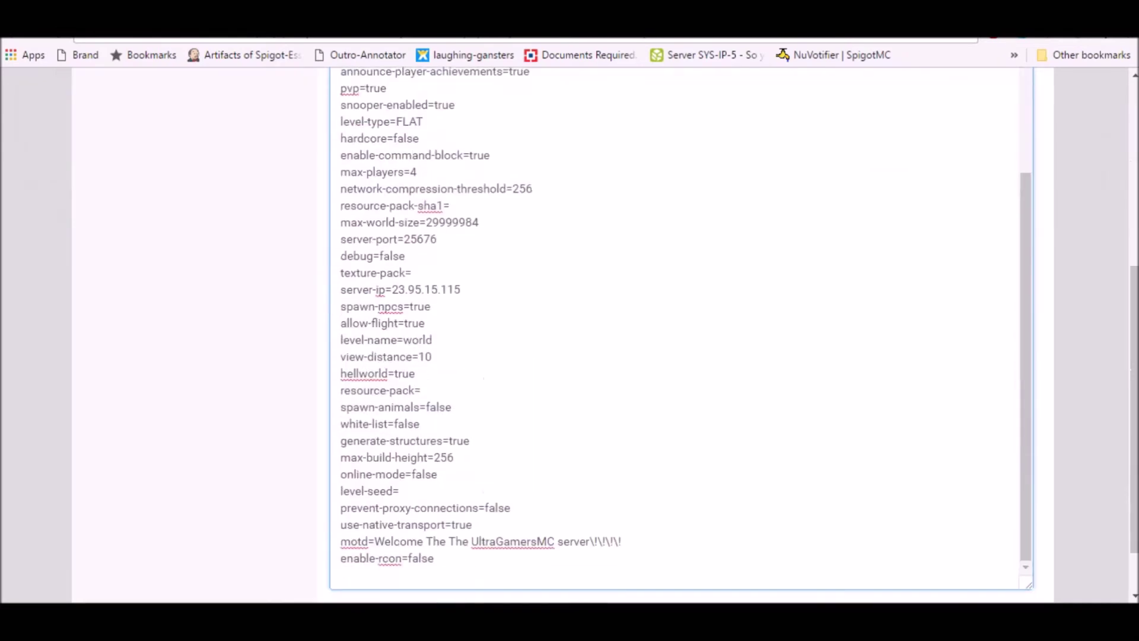
scroll(569, 333, up, 7)
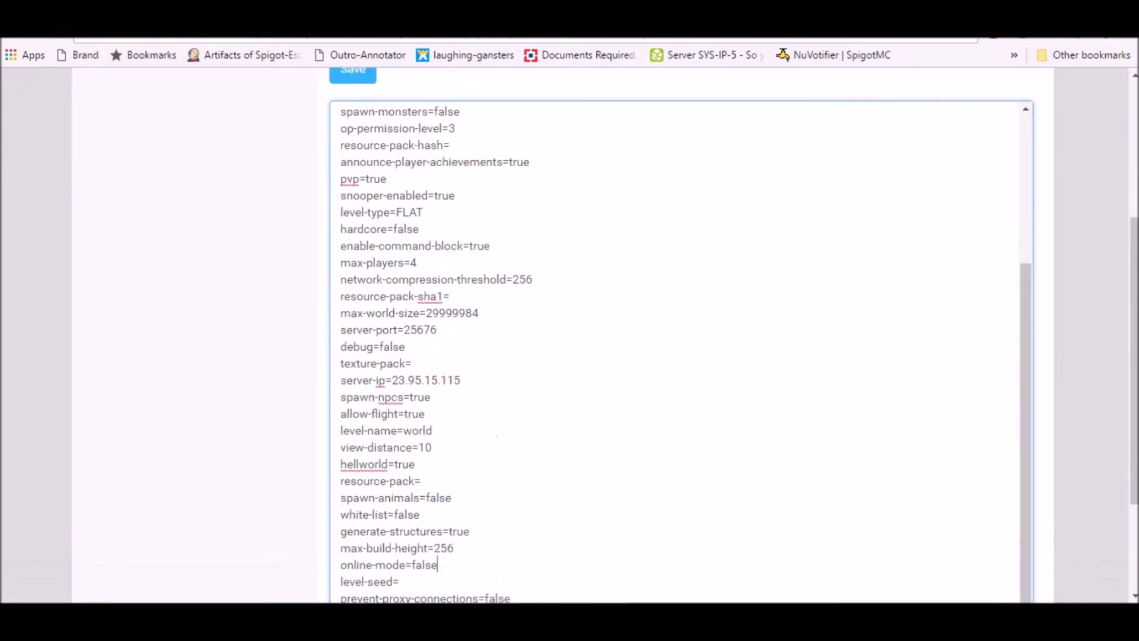
scroll(570, 332, down, 7)
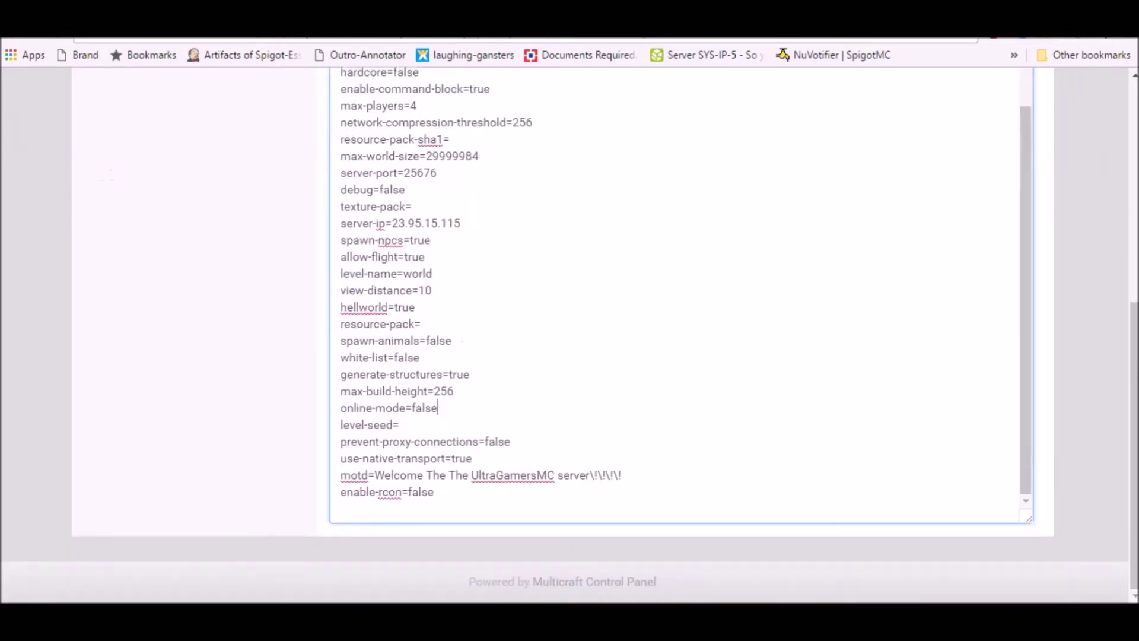
double_click(424, 408)
key(shift+Left)
key(shift+Left)
key(shift+Left)
key(shift+Left)
key(shift+Left)
key(shift+Left)
key(shift+Left)
key(shift+Left)
key(shift+Left)
key(shift+Left)
key(shift+Left)
key(shift+Left)
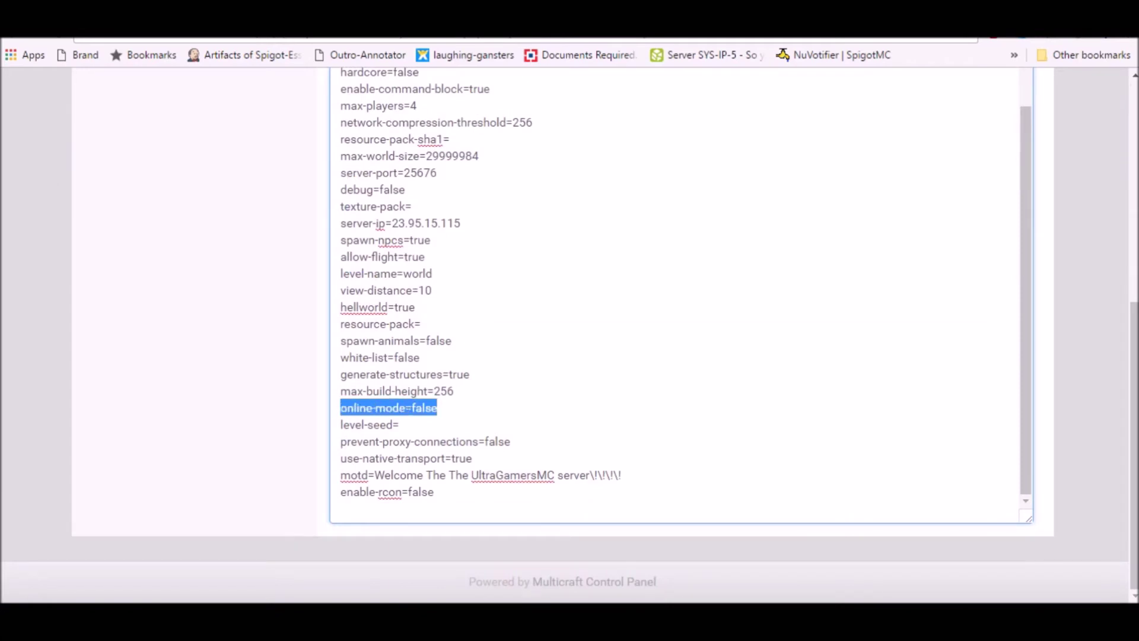
key(Left)
- Save the edited server.properties file
scroll(569, 332, up, 2)
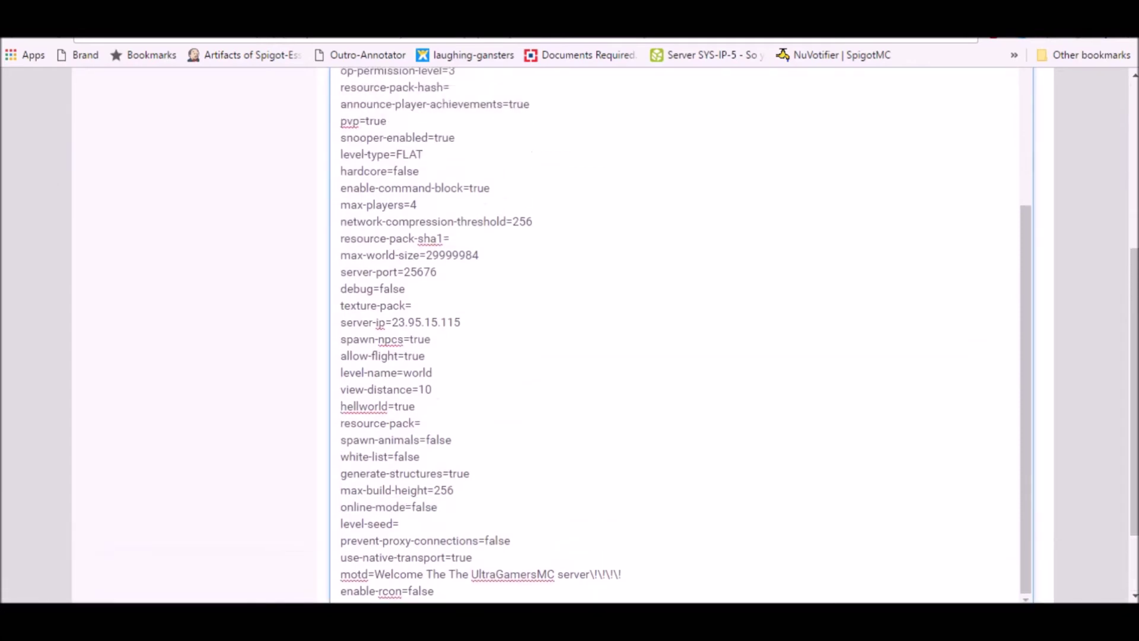
scroll(569, 332, up, 5)
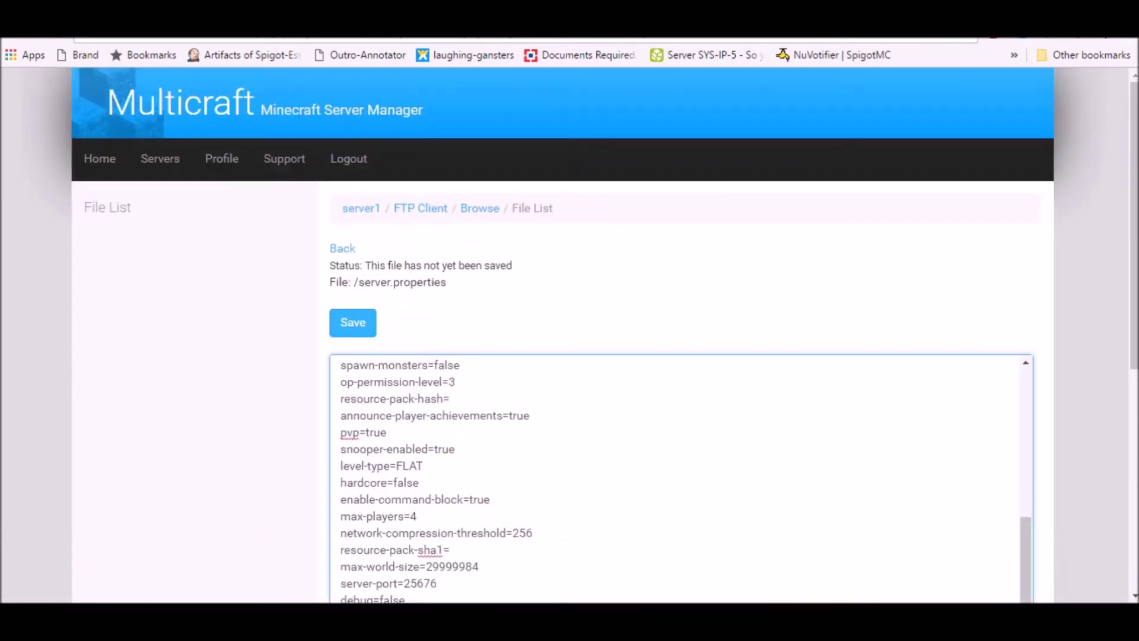
click(353, 322)
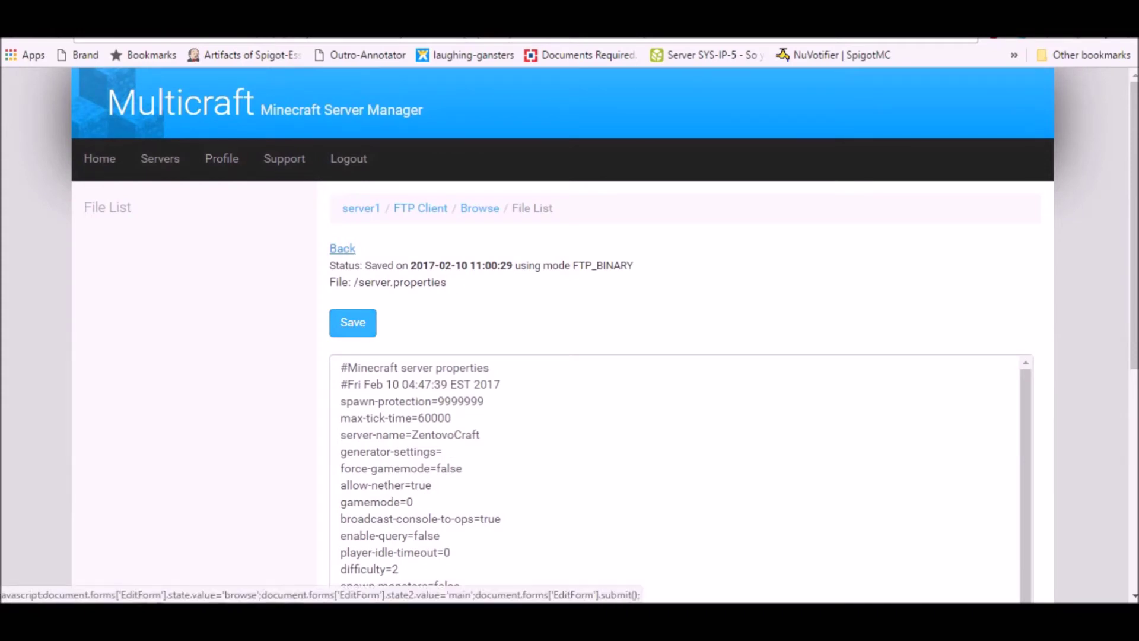
- Set bungeecord to true in server1's spigot.yml and save the file
click(343, 249)
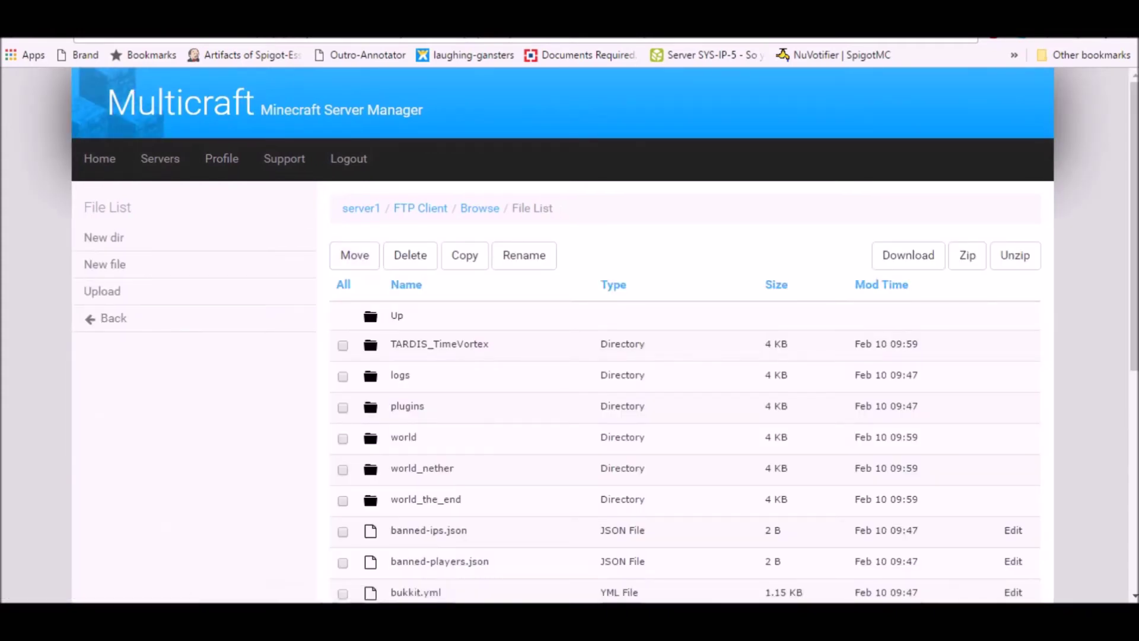
scroll(685, 332, down, 5)
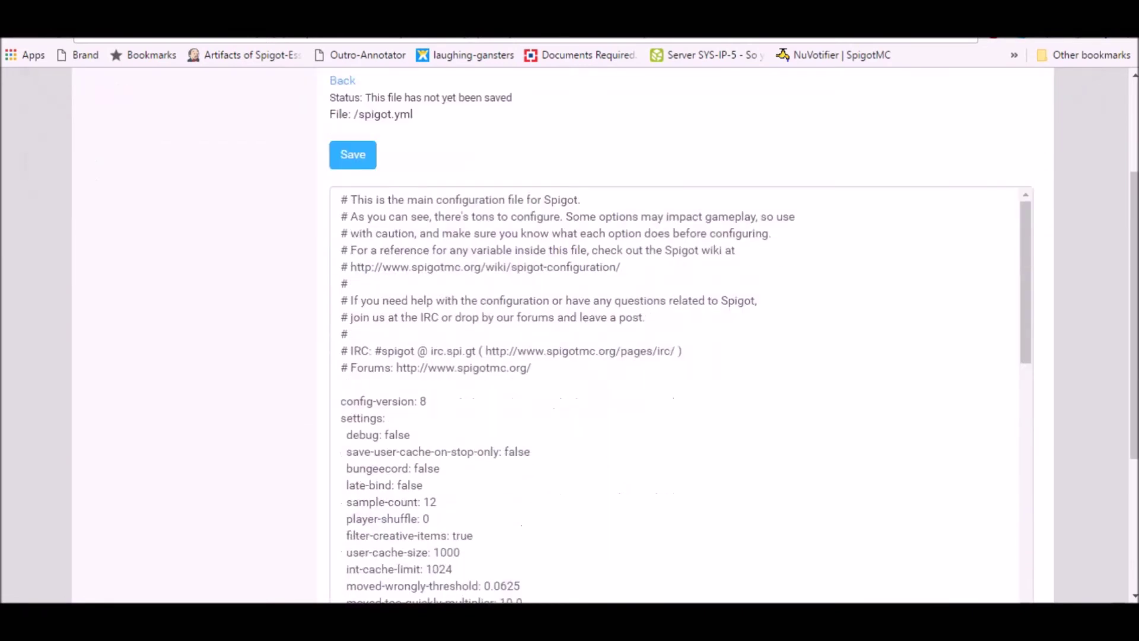
scroll(681, 356, down, 2)
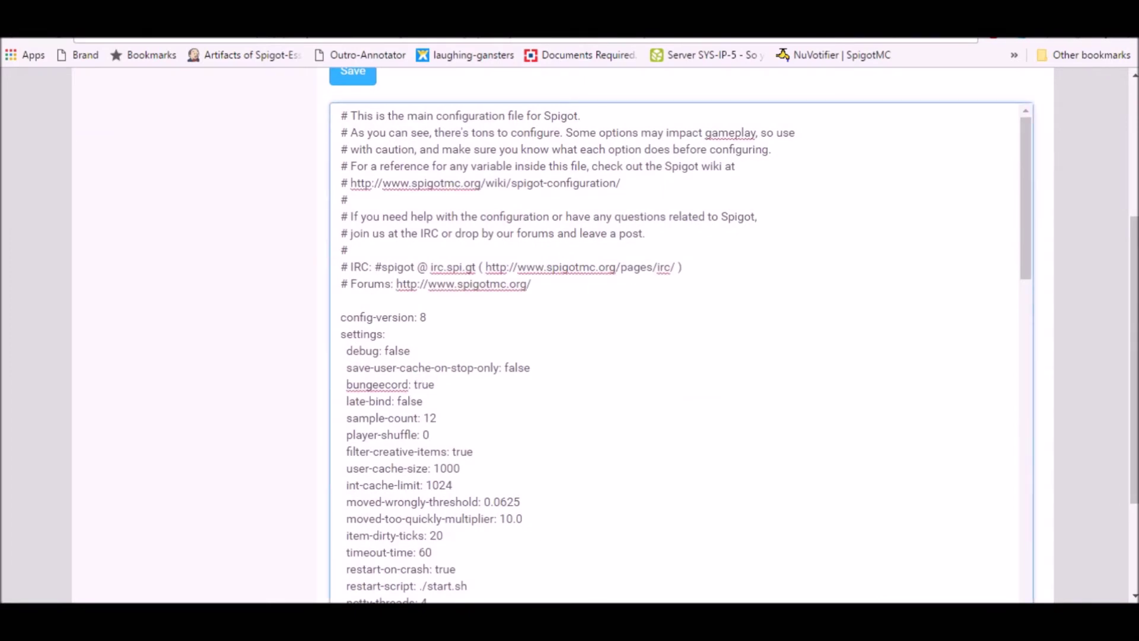
click(353, 76)
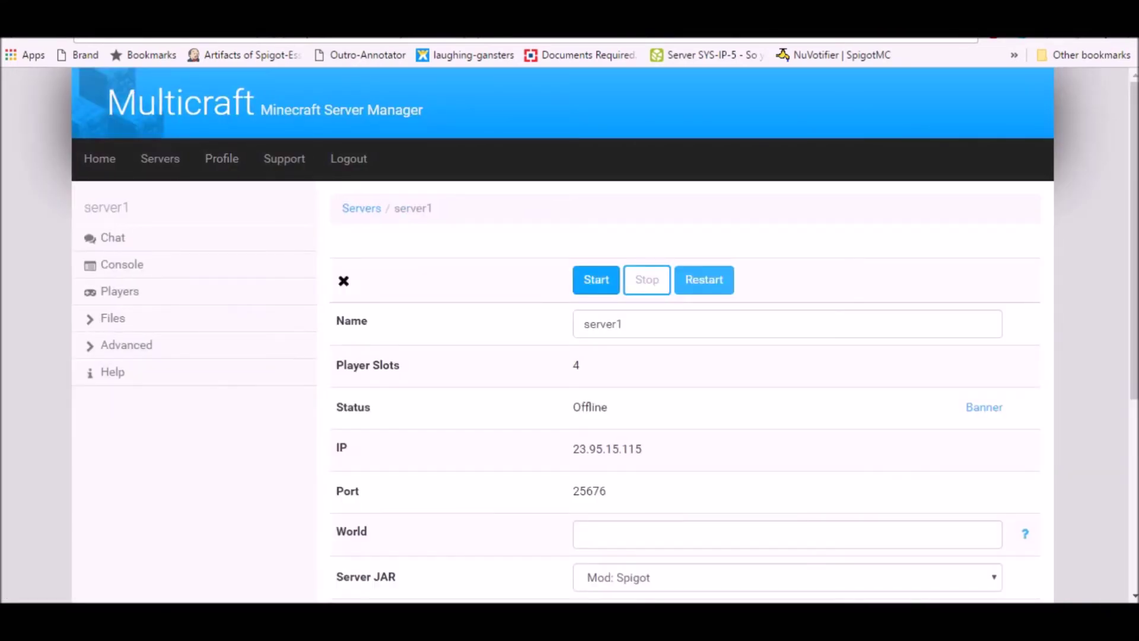
- Start server1 from its Multicraft server page
click(595, 280)
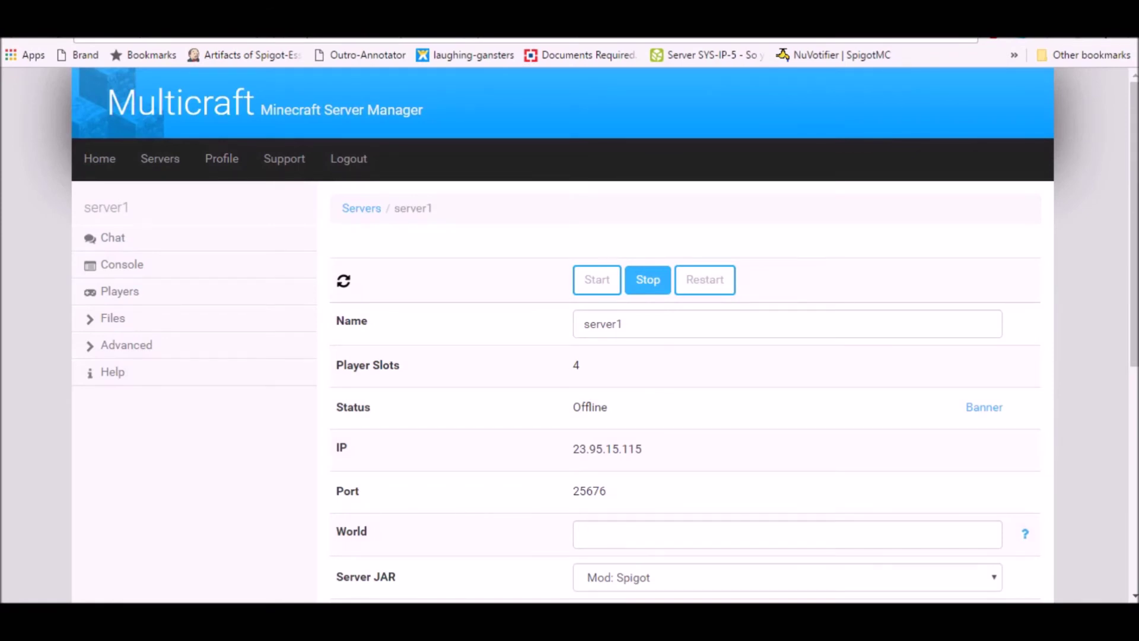
scroll(569, 356, down, 3)
scroll(570, 356, up, 3)
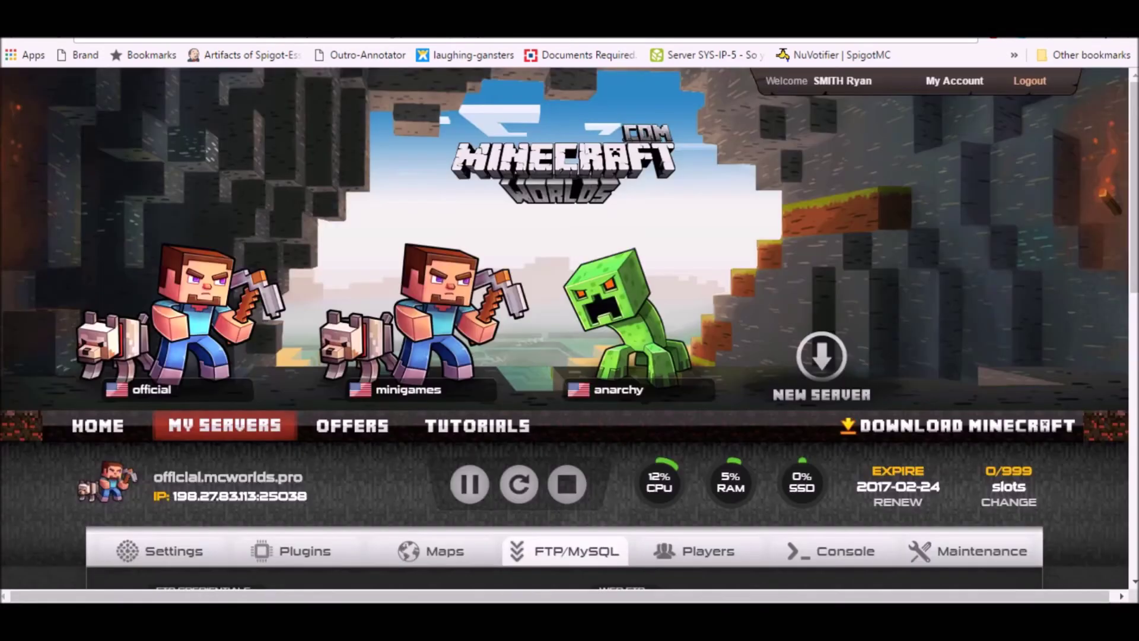
- Switch to the Minecraft Worlds panel and copy the proxy address official.mcworlds.pro
mouse_move(76, 474)
mouse_down()
mouse_move(275, 477)
mouse_move(77, 477)
mouse_up()
drag(302, 477, 153, 477)
key(ctrl+c)
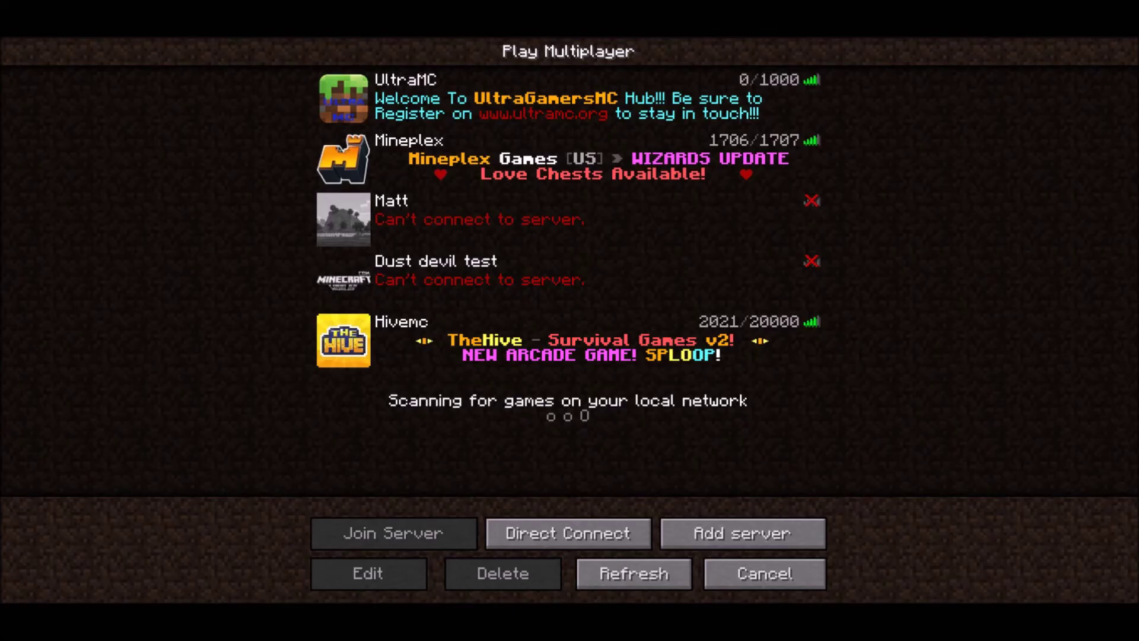
- Switch to Minecraft, add a multiplayer server named Bungee youtube with address official.mcworlds.pro, and refresh the server list
mouse_move(350, 279)
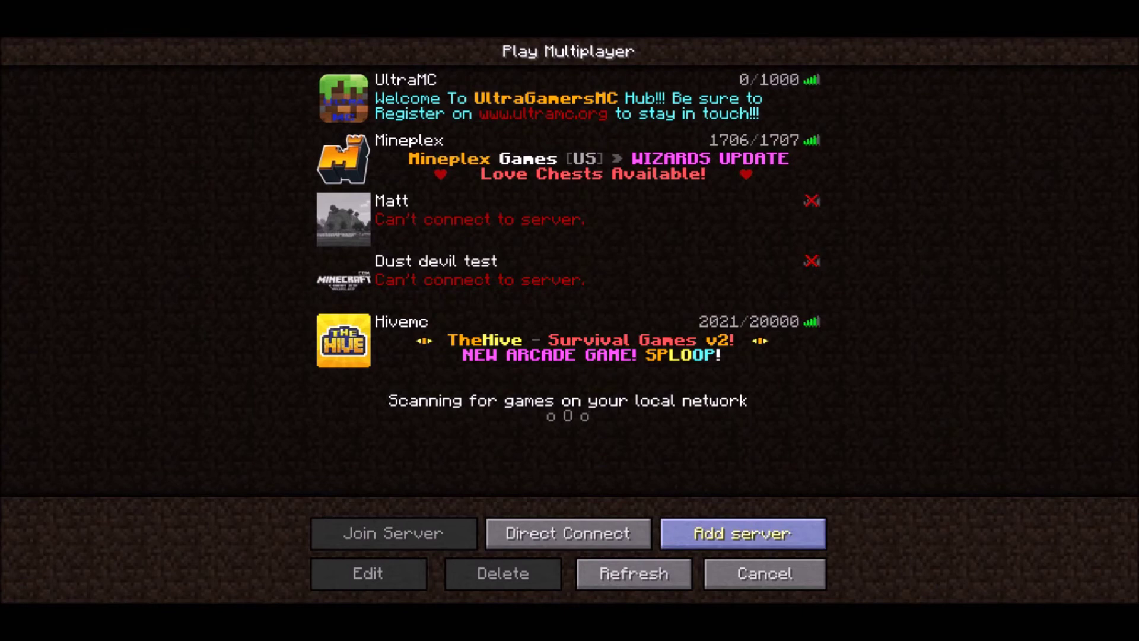
click(743, 533)
key(ctrl+a)
key(BackSpace)
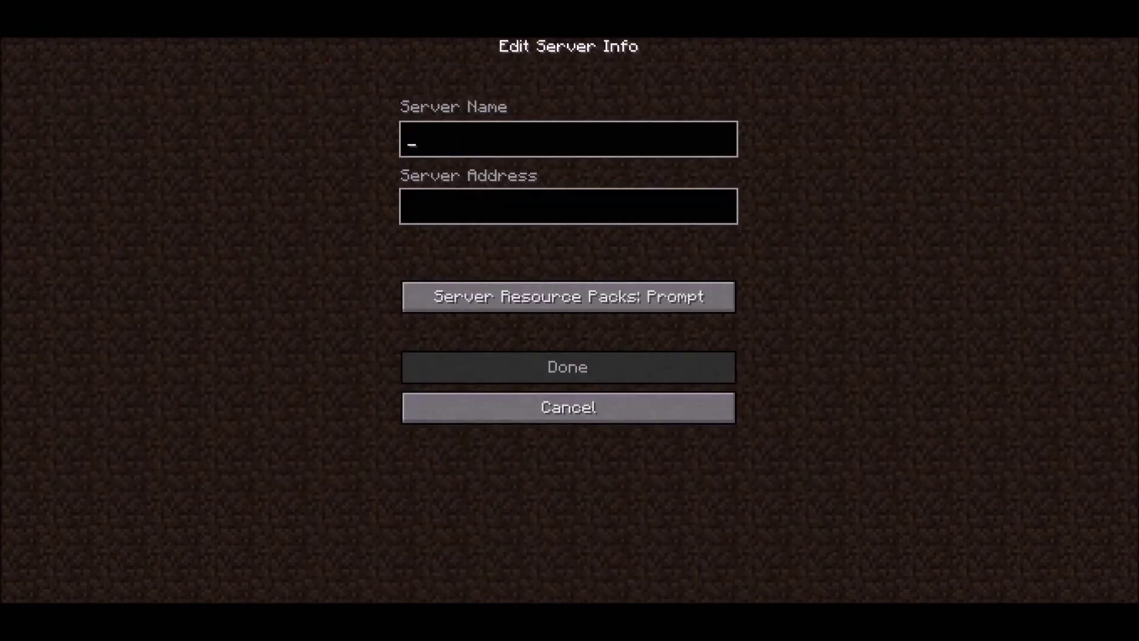
text(Bungee youtube)
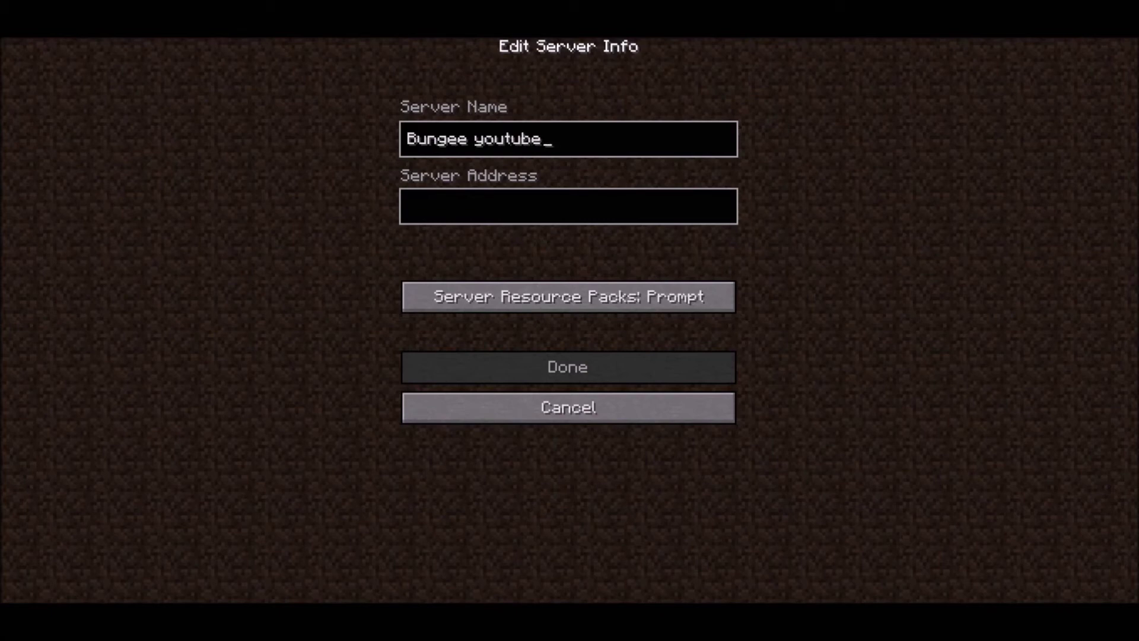
click(412, 206)
key(ctrl+v)
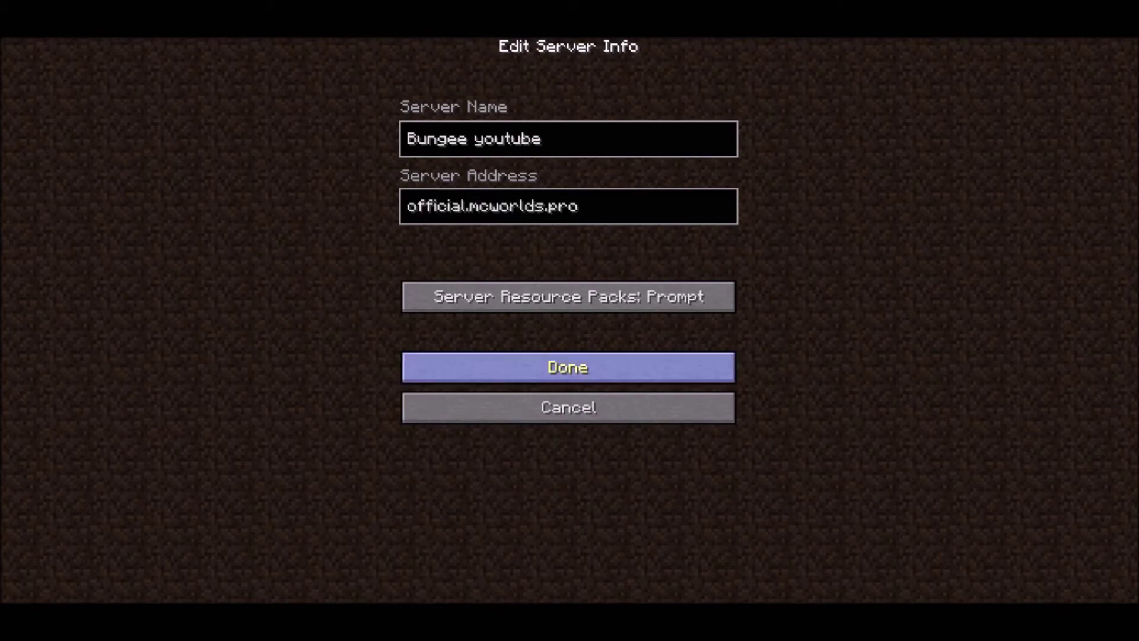
click(569, 368)
click(633, 573)
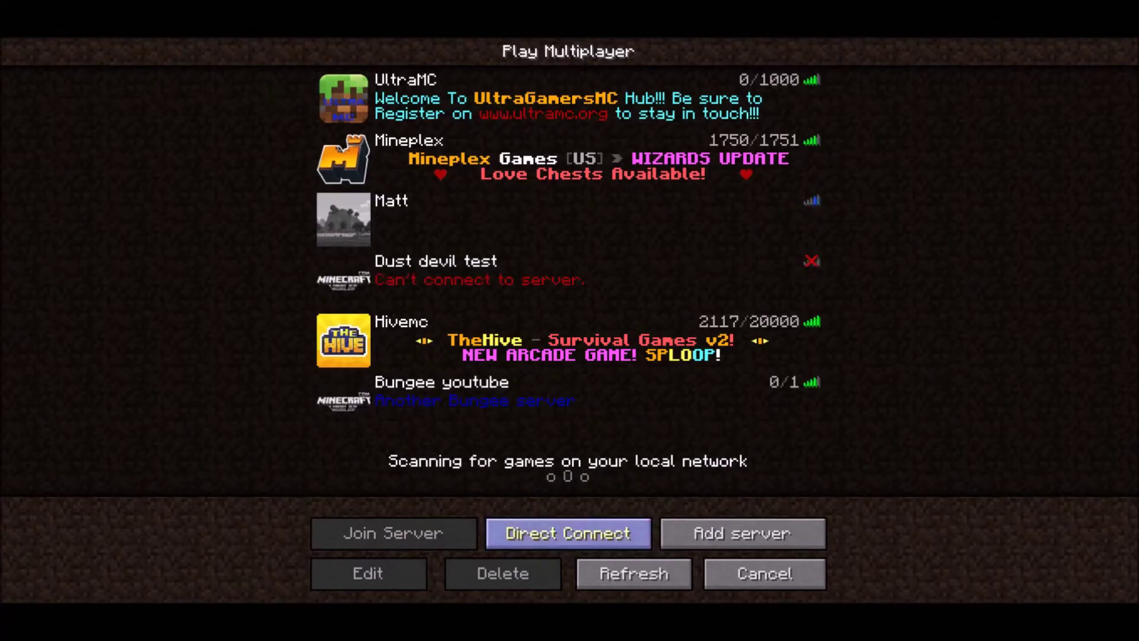
click(634, 573)
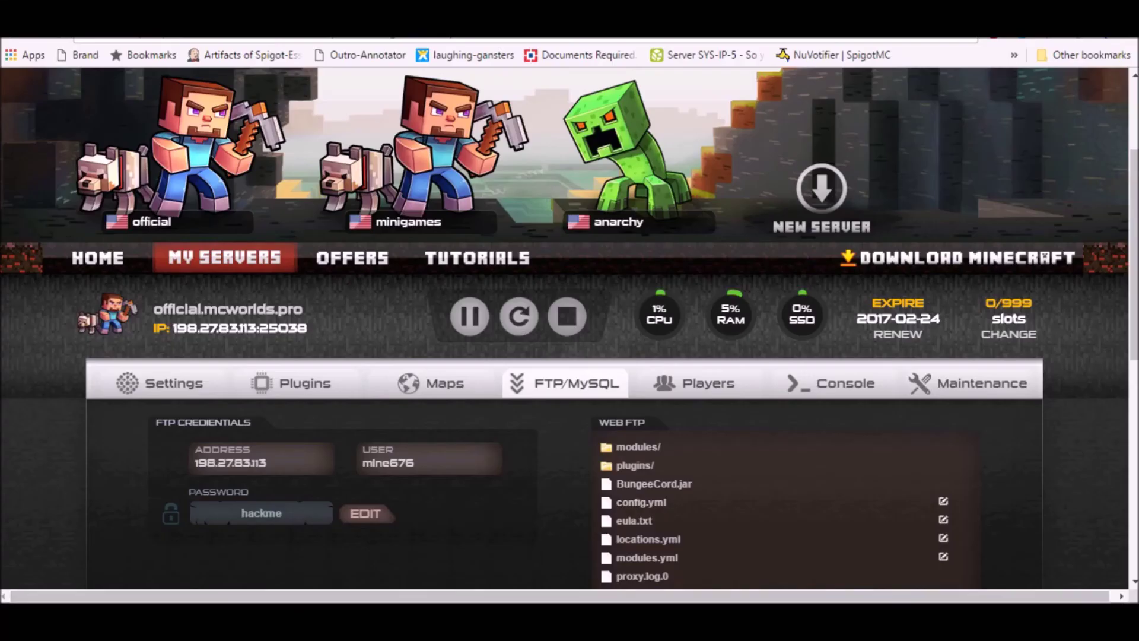
- Switch back to the Minecraft Worlds panel, set max_players to 1000 in BungeeCord's config.yml, and save it
scroll(570, 326, down, 3)
scroll(569, 326, down, 2)
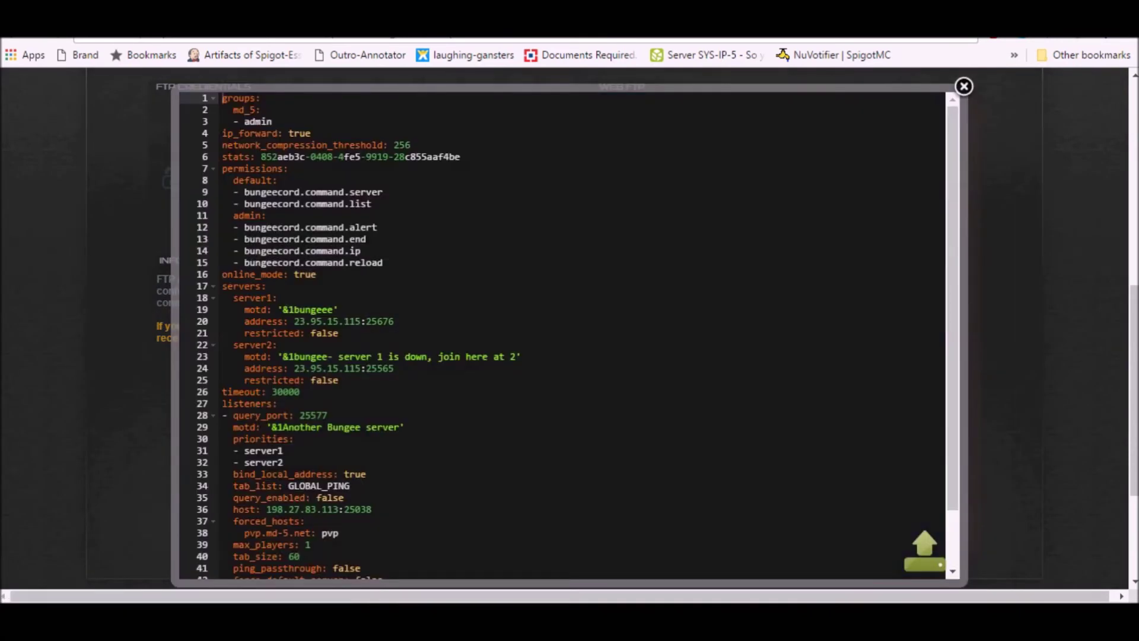
scroll(570, 326, up, 2)
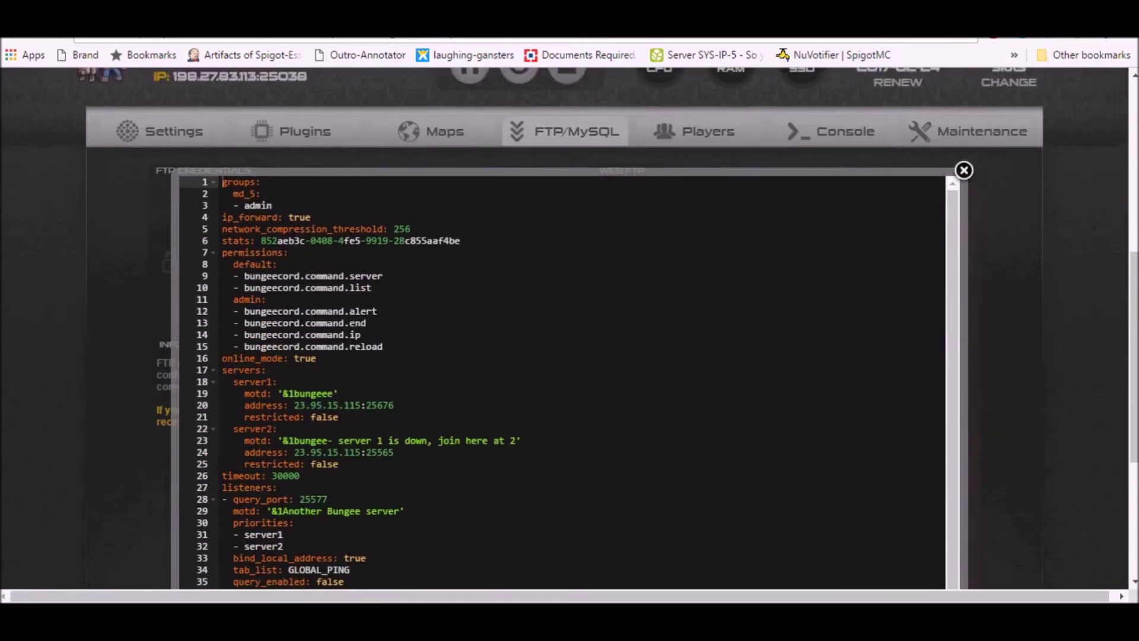
scroll(569, 326, down, 3)
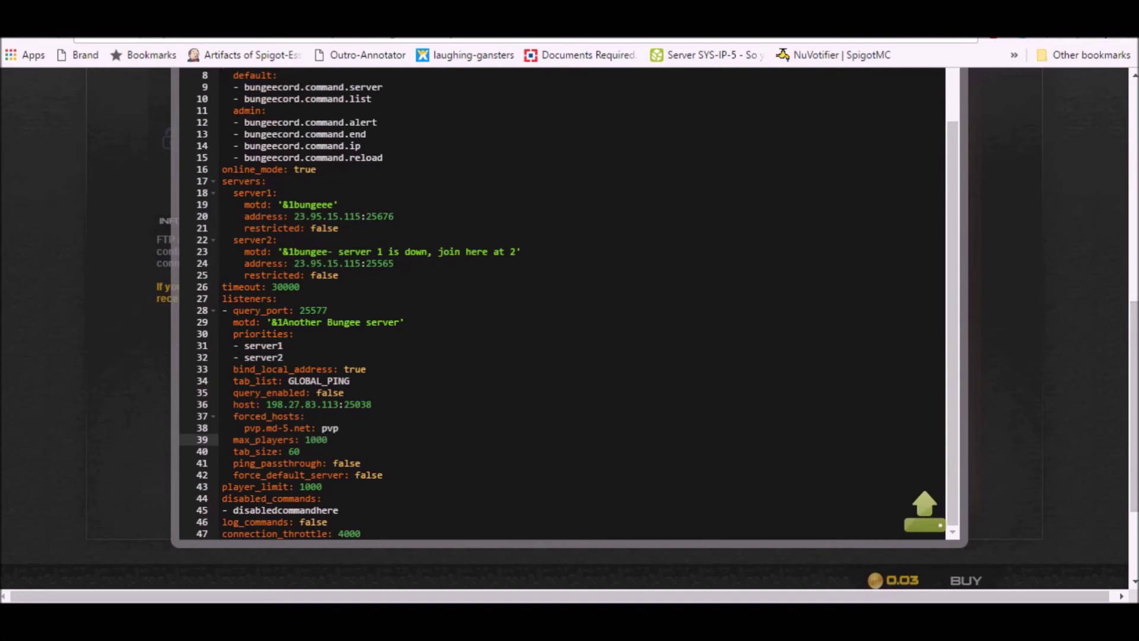
scroll(570, 326, down, 1)
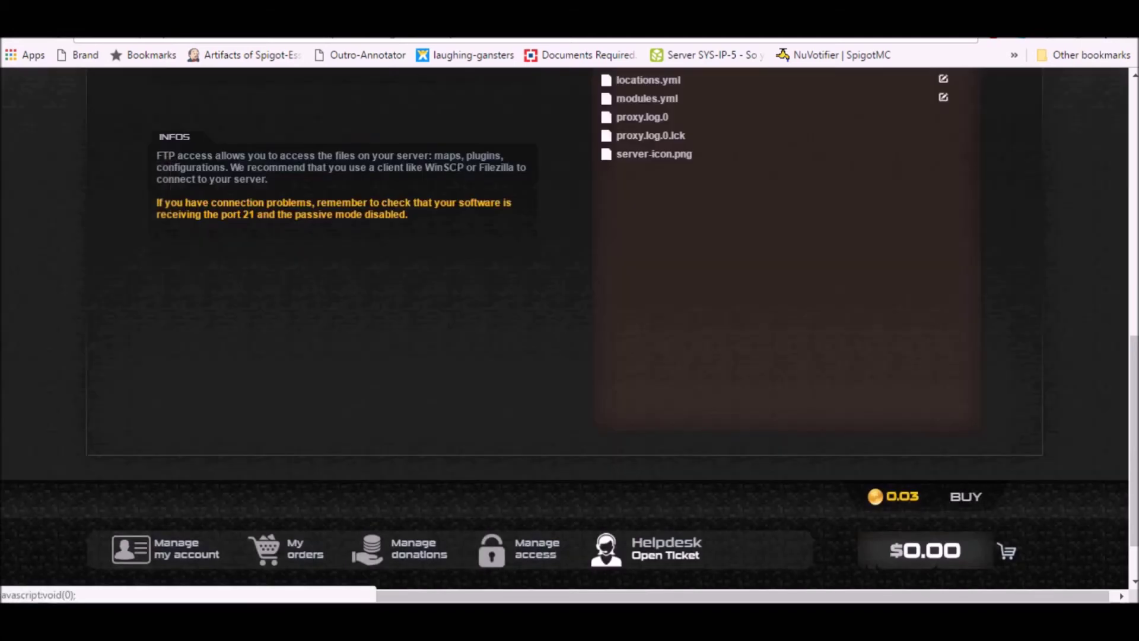
- Restart the BungeeCord proxy server official.mcworlds.pro
scroll(569, 326, up, 7)
scroll(569, 326, down, 1)
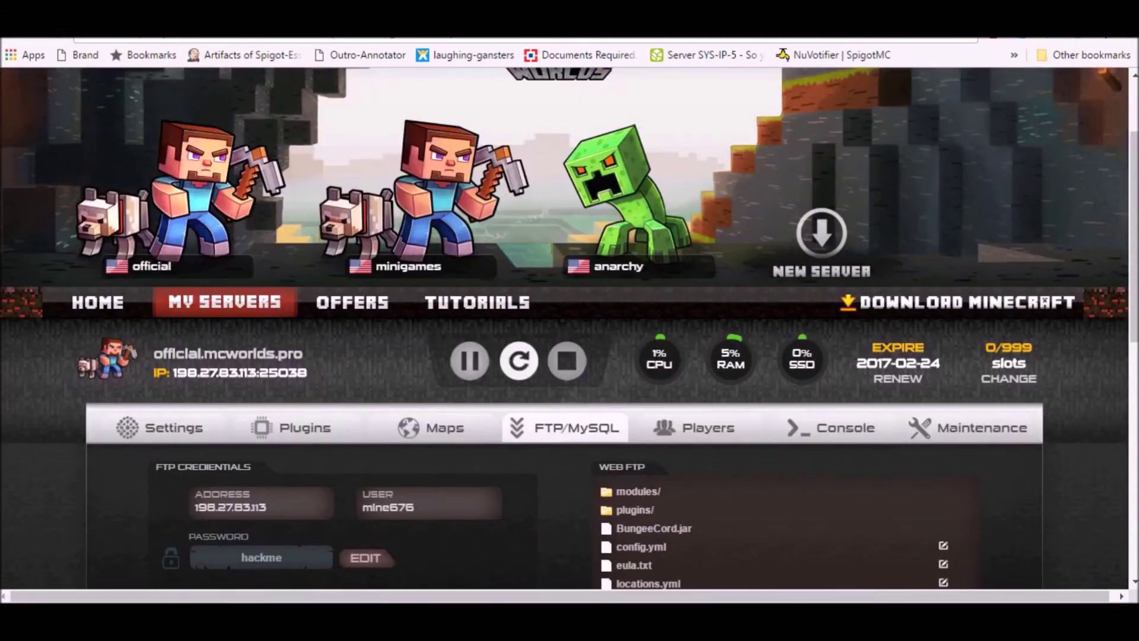
click(518, 361)
scroll(570, 327, down, 5)
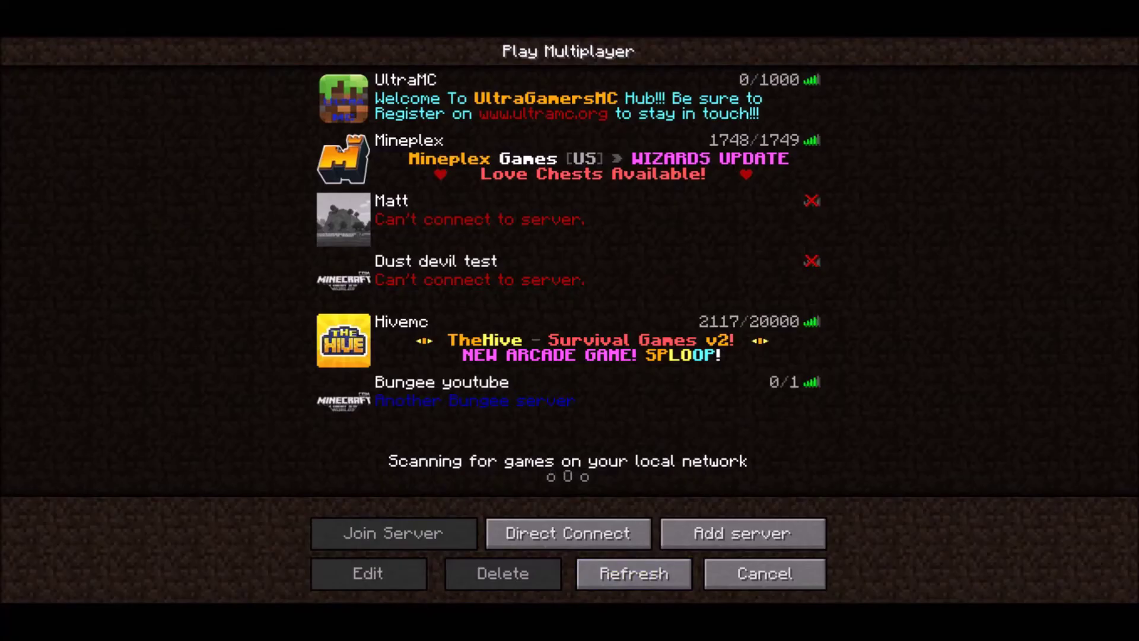
- Switch to Minecraft, refresh the server list, and join Bungee youtube to look around its world
click(633, 573)
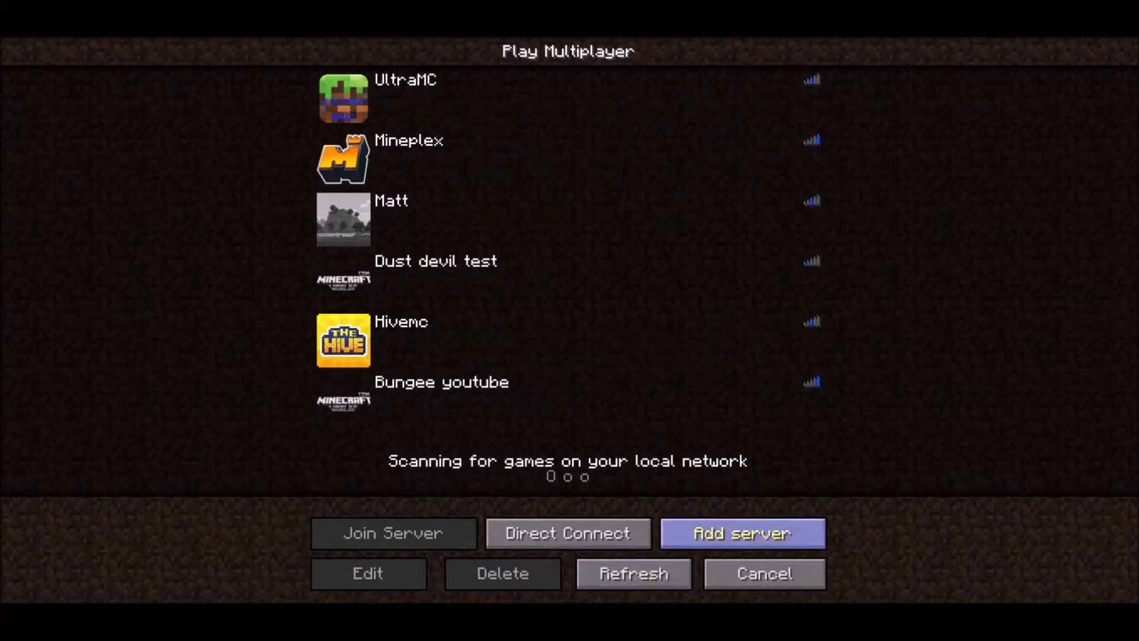
click(355, 401)
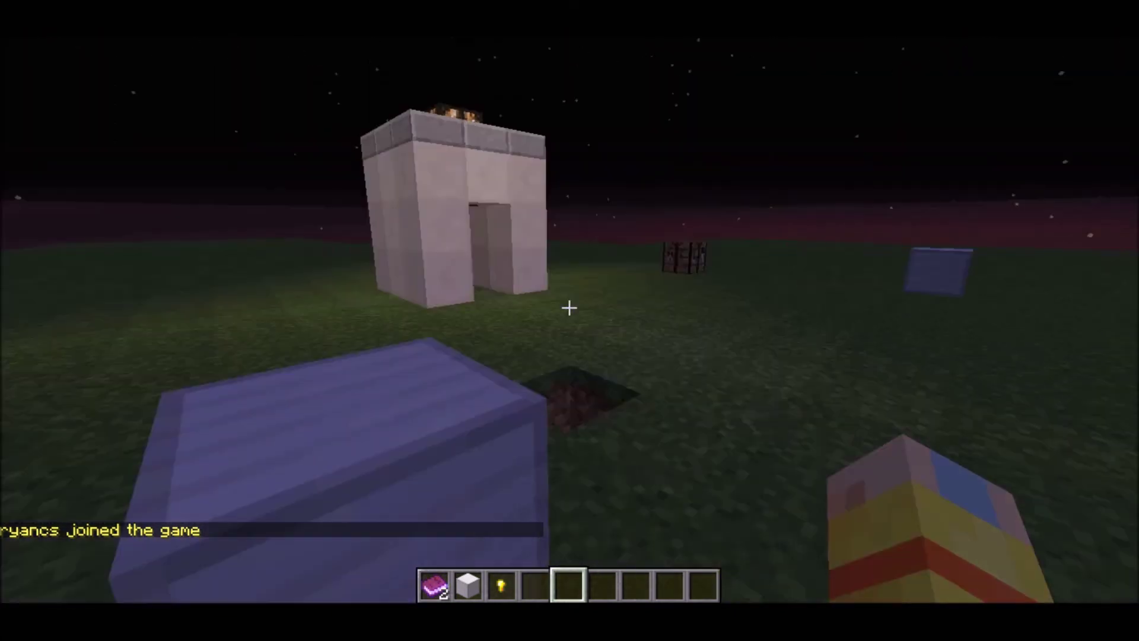
key(w)
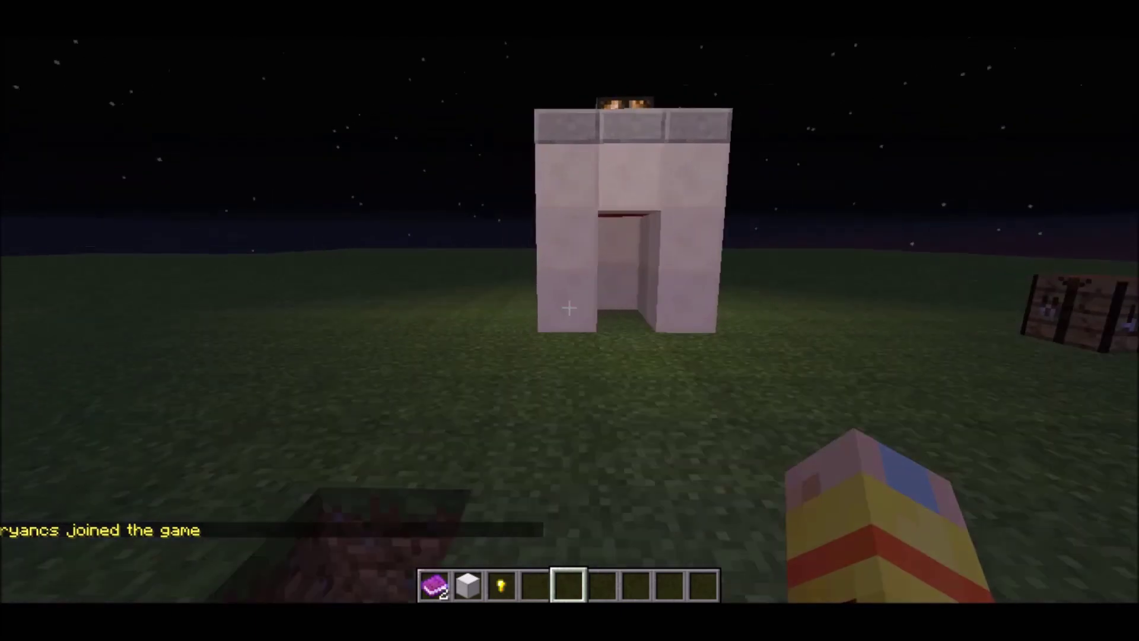
key(s)
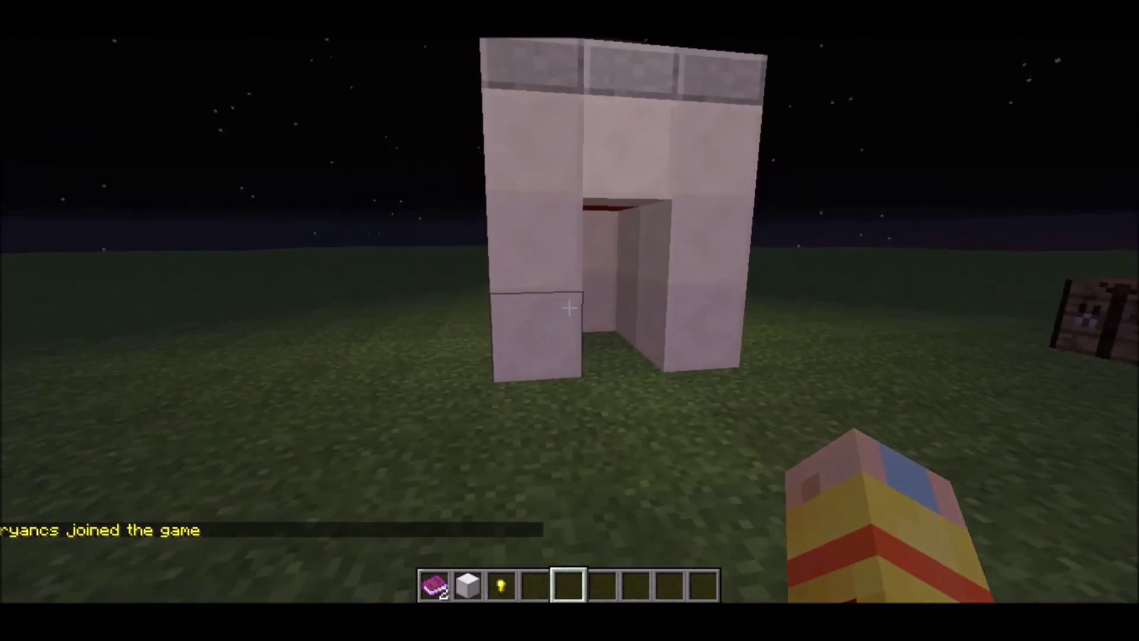
key(s)
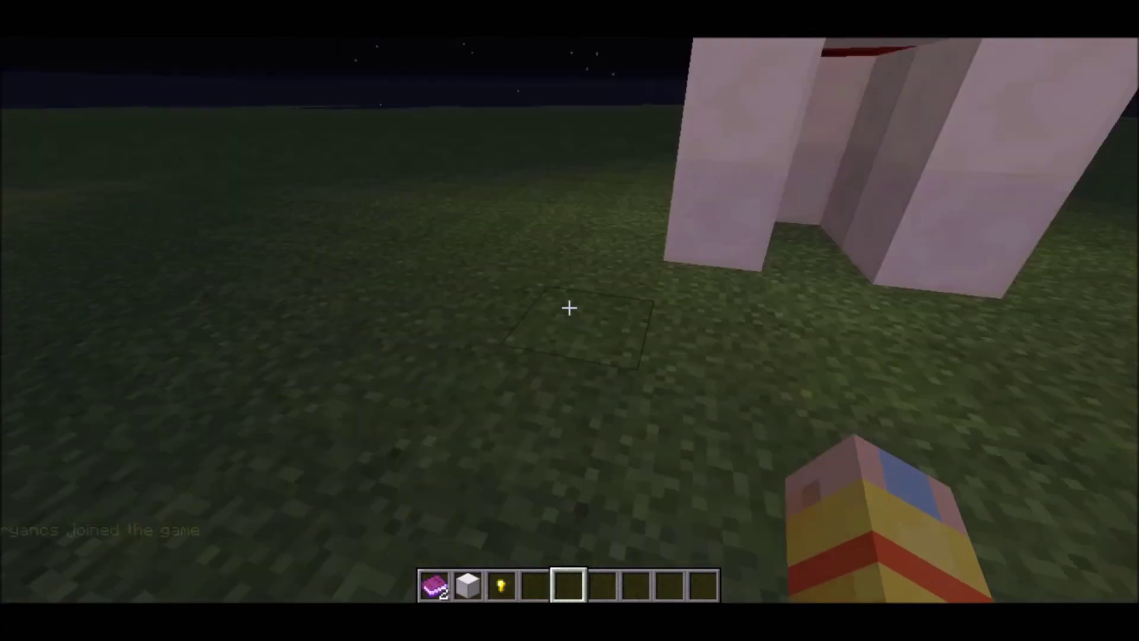
- List the servers available through the BungeeCord proxy with the /server command
key(slash)
text(server)
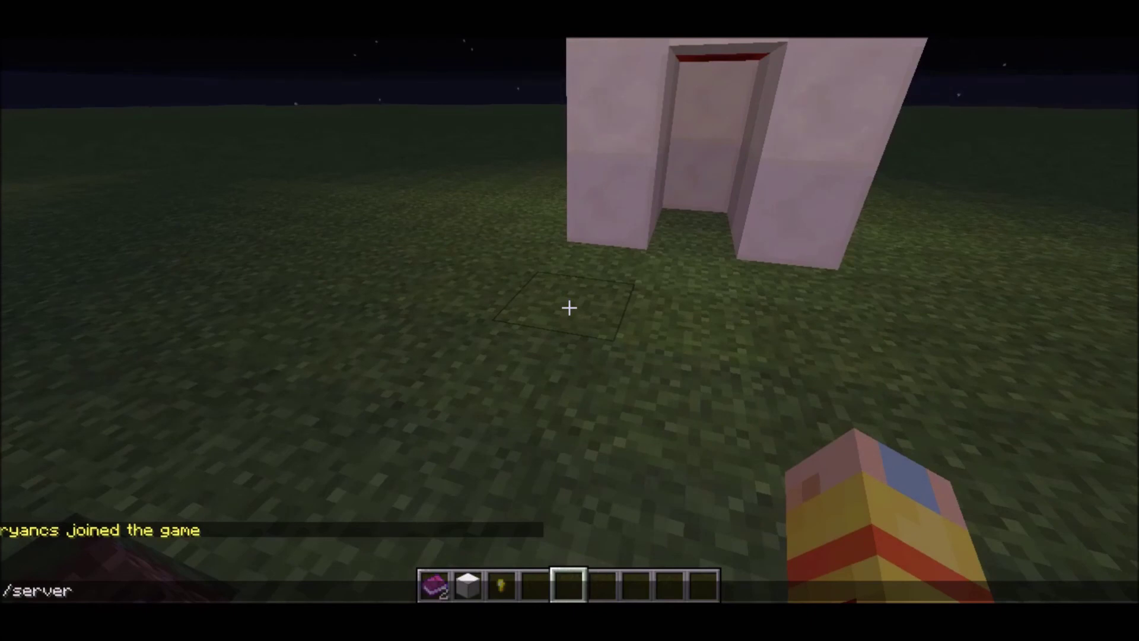
key(Return)
key(a)
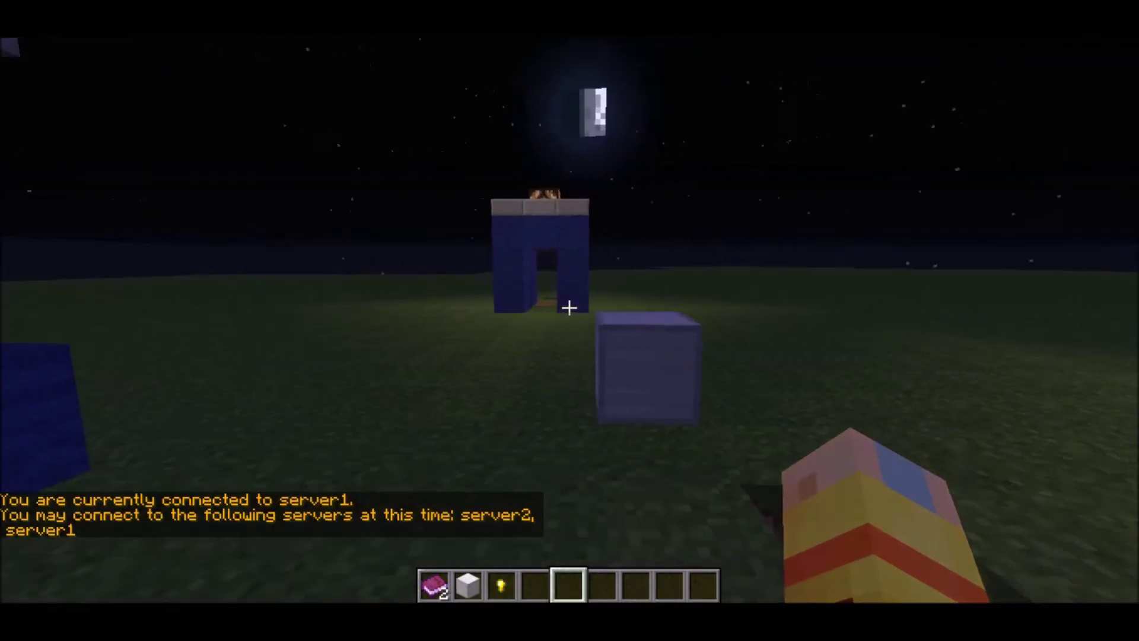
- Try to connect to server2 from the server list shown in chat
key(w)
key(t)
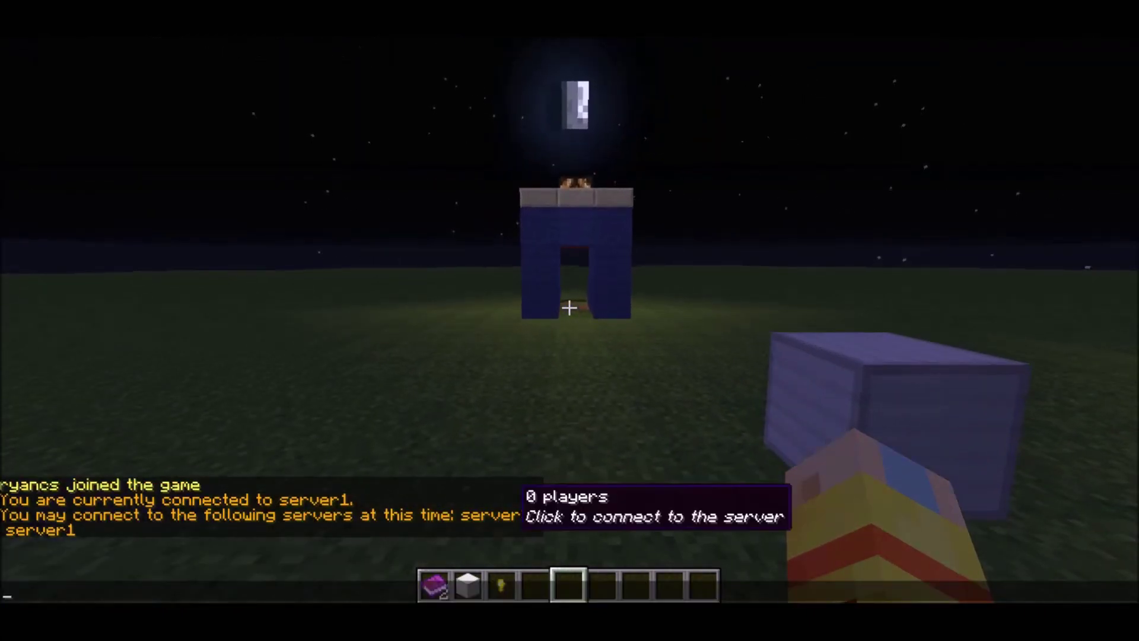
click(512, 514)
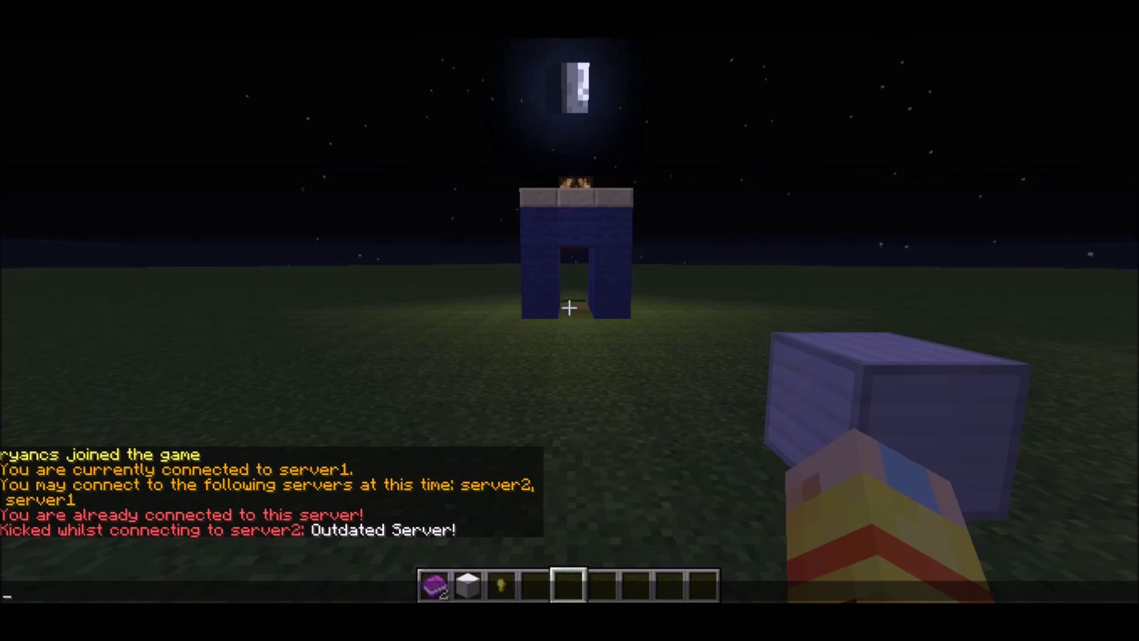
key(Escape)
key(w)
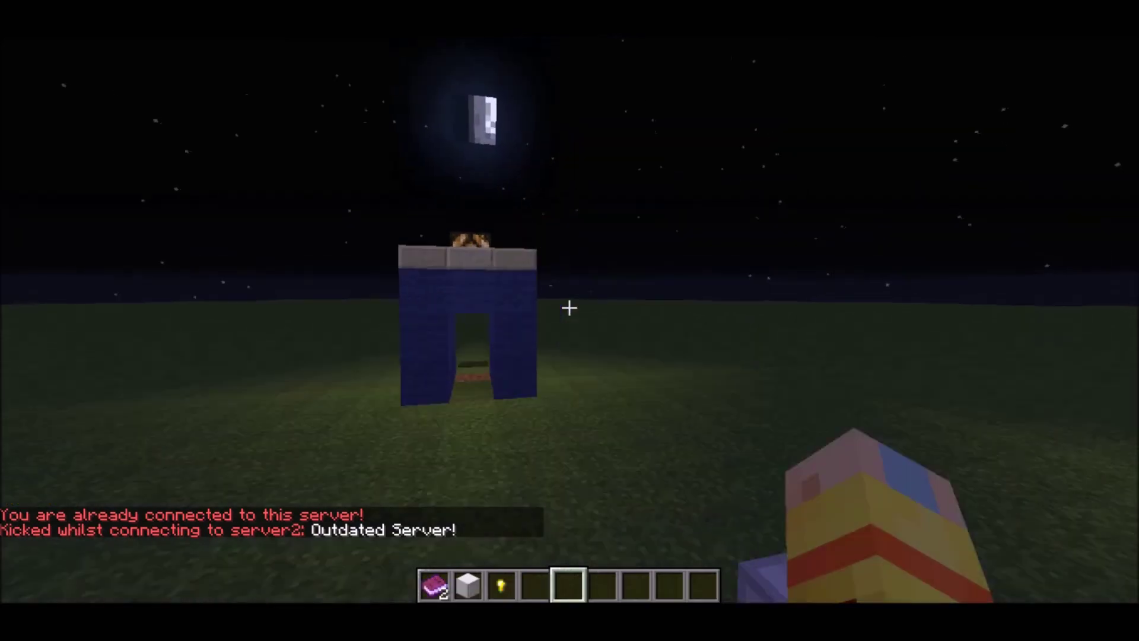
- Check the player counts of the servers listed in chat and try connecting to server1 from that list
key(t)
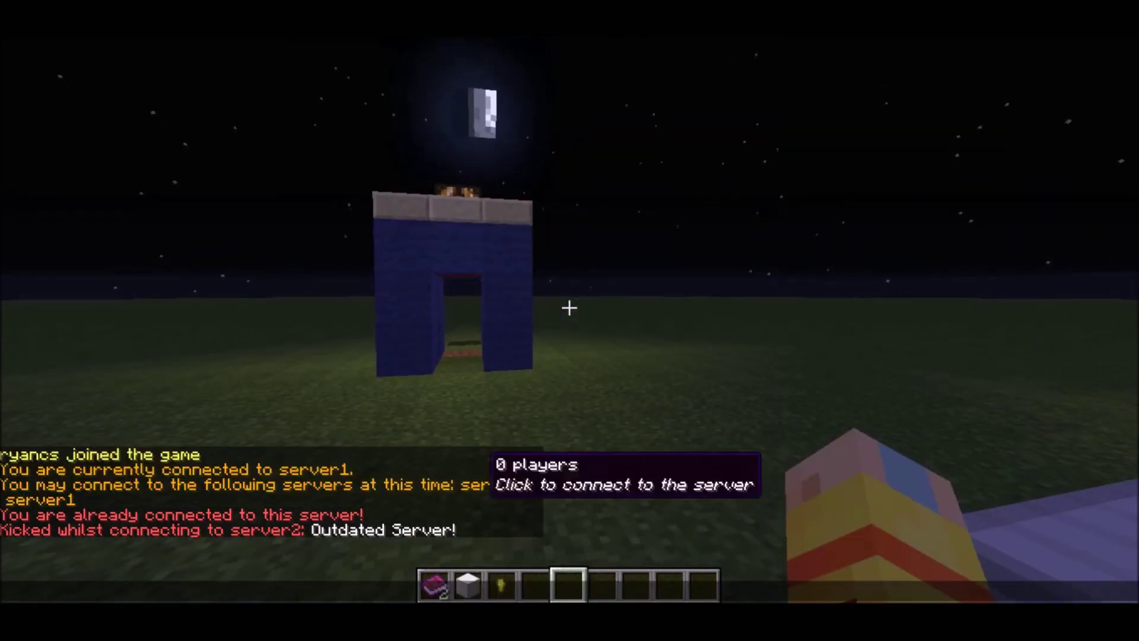
key(Escape)
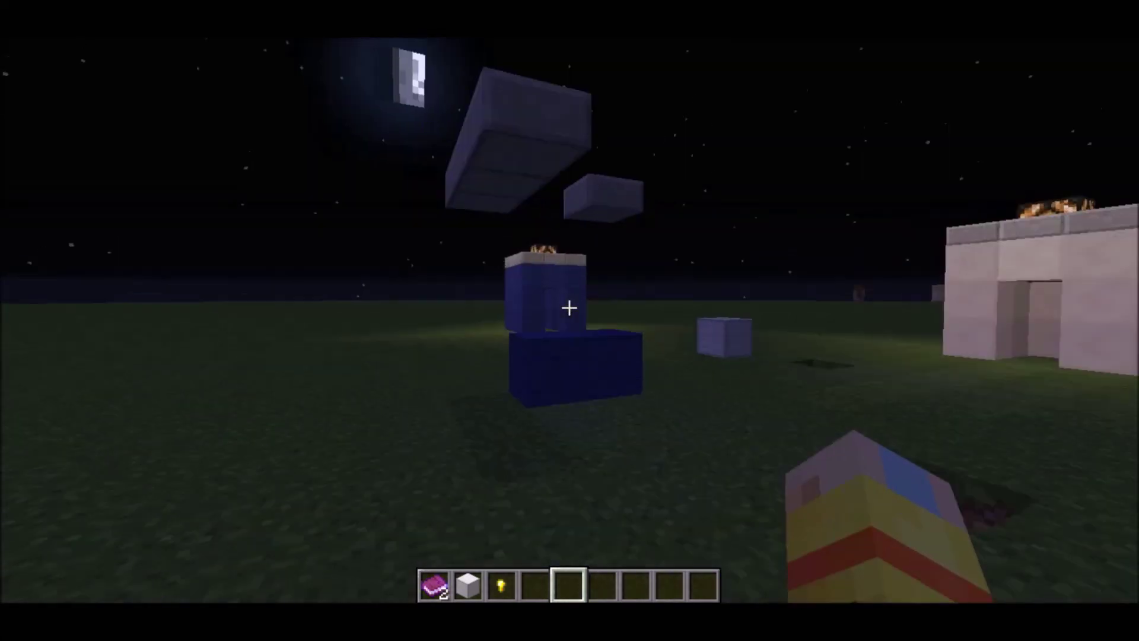
key(t)
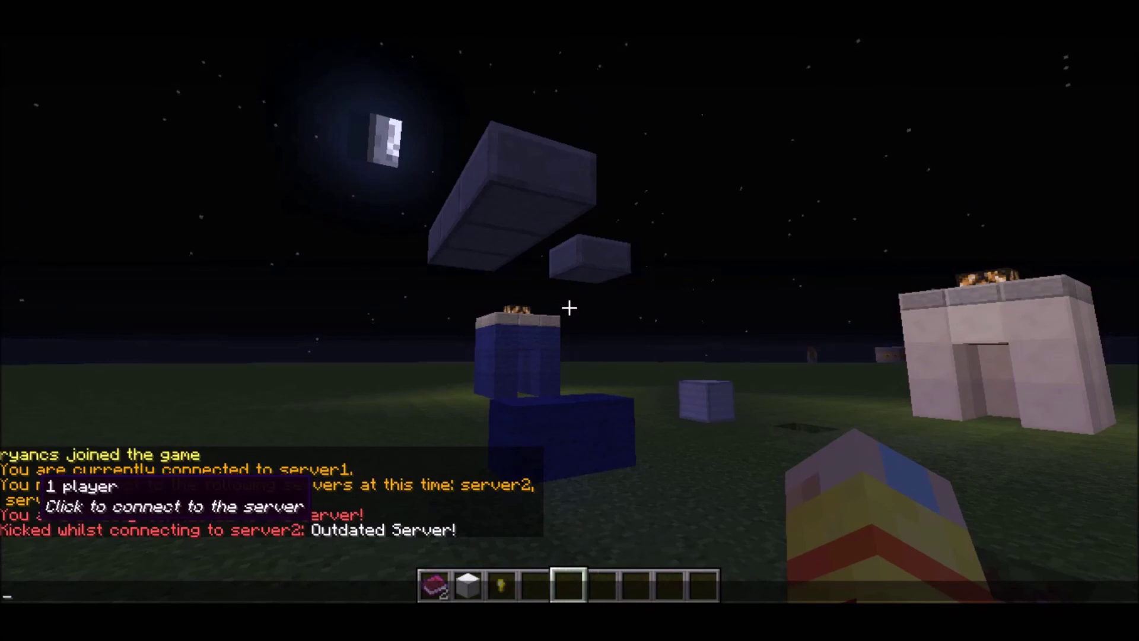
click(37, 502)
key(Escape)
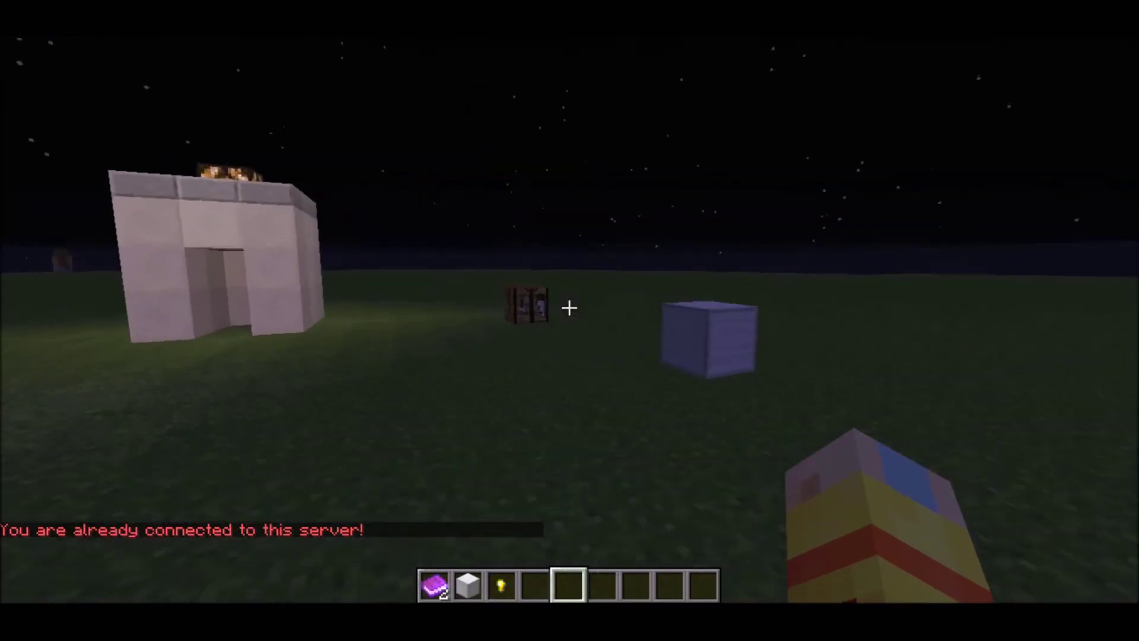
- Try switching to another proxied server by entering the /server command in chat
key(w)
key(s)
key(t)
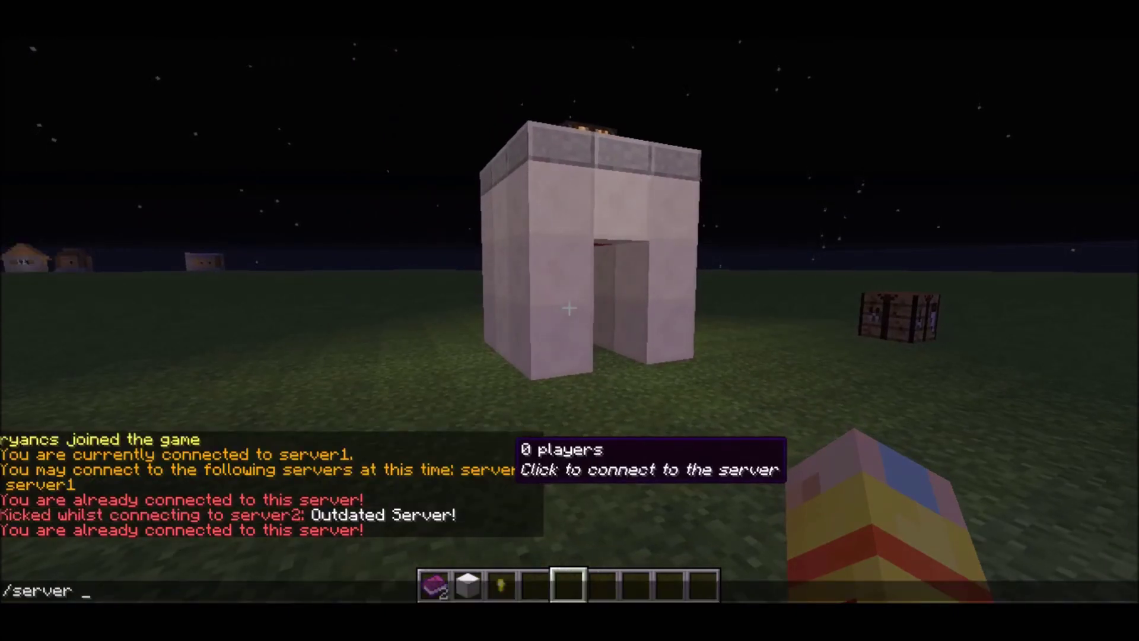
text(/server server2)
key(Return)
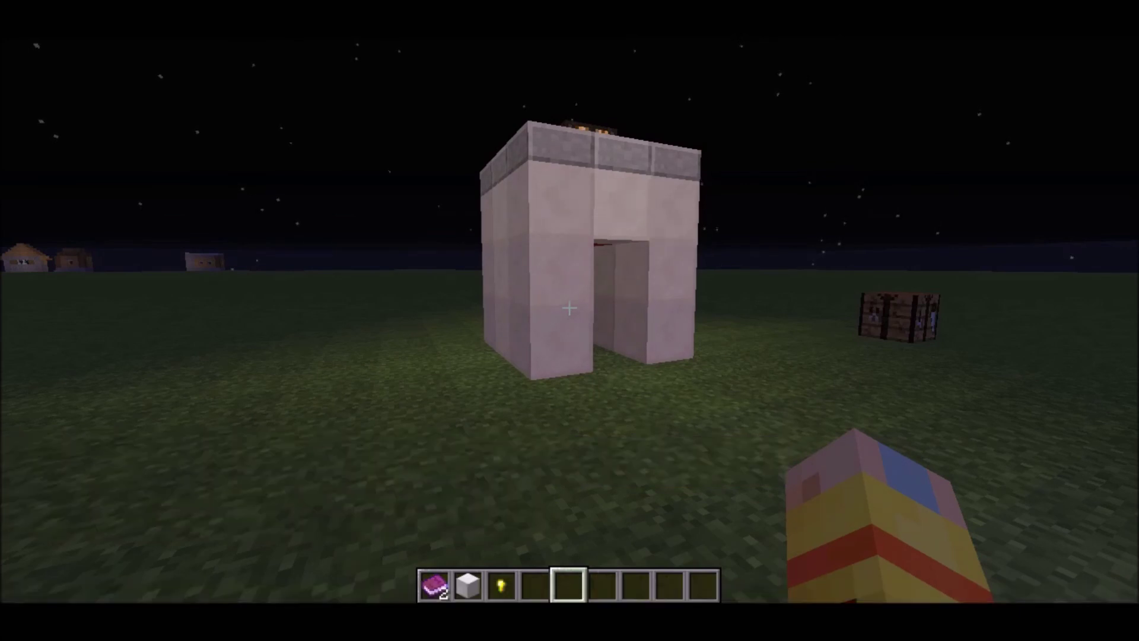
key(w)
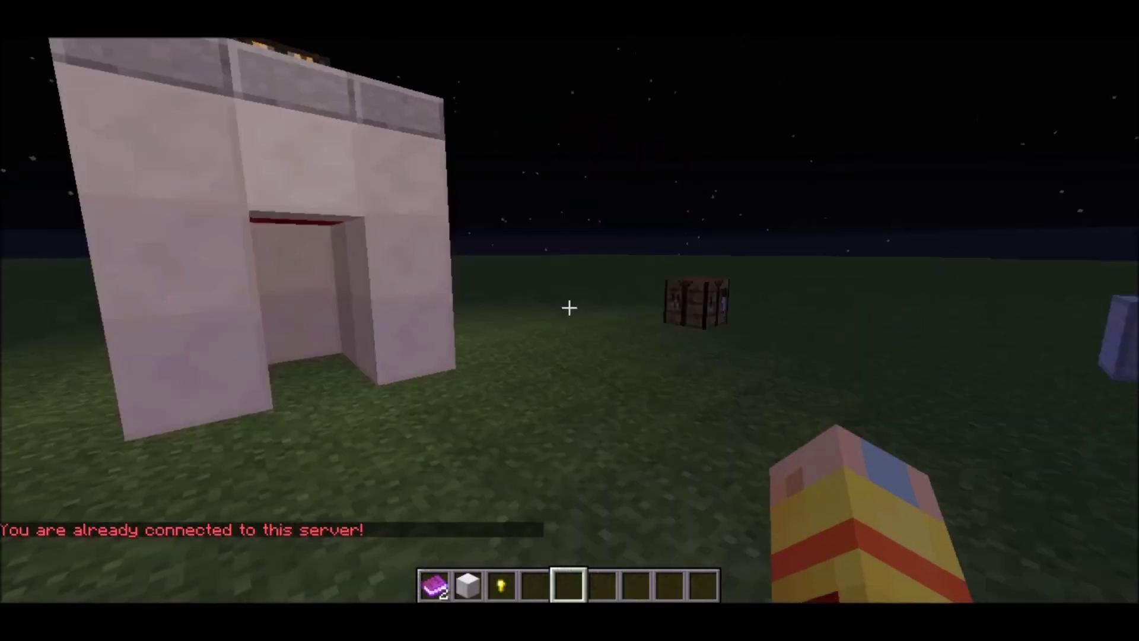
key(w)
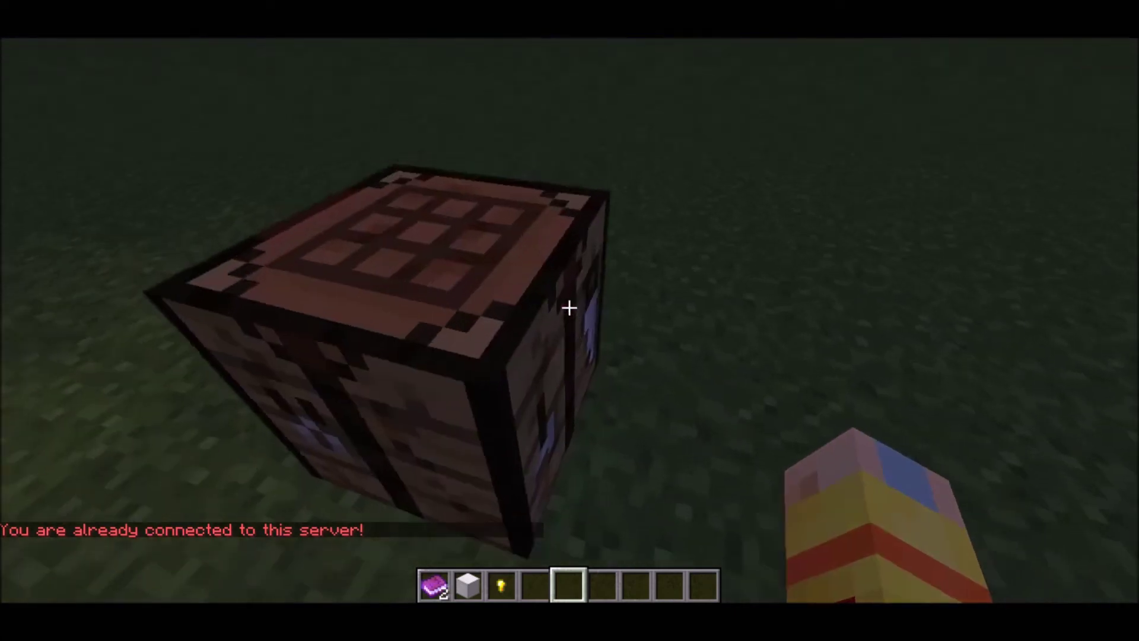
key(w)
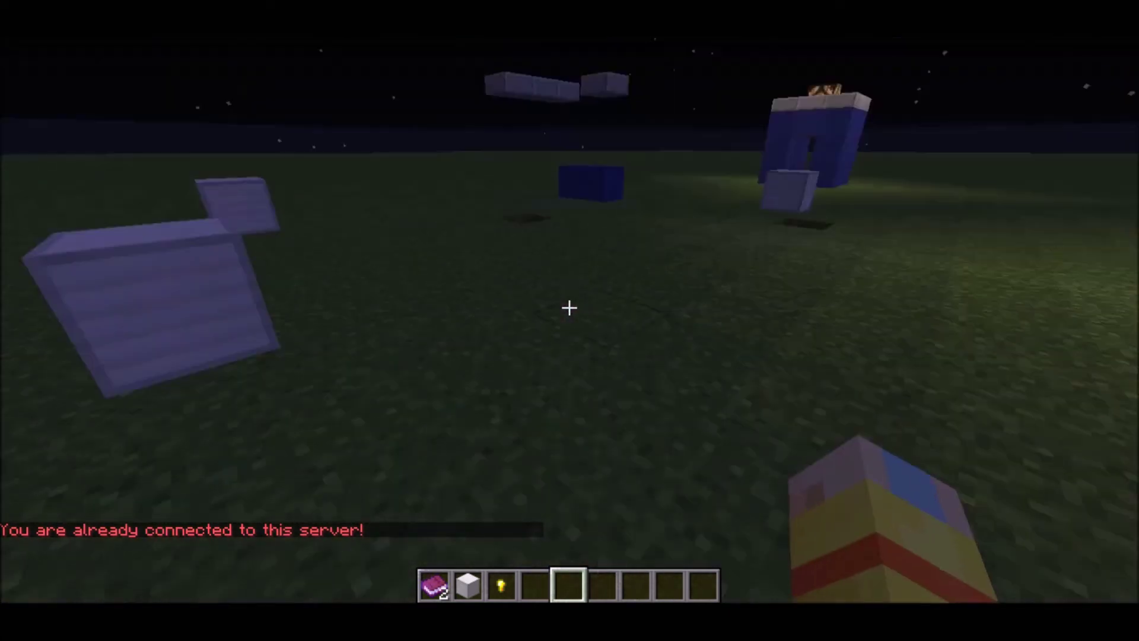
key(w)
key(space)
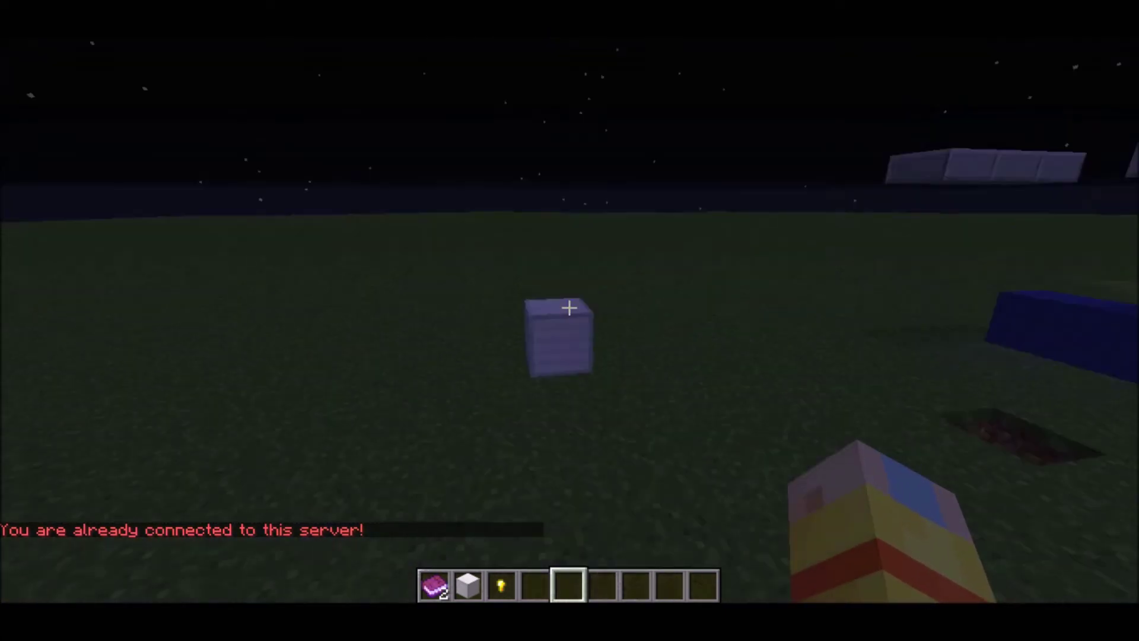
key(w)
key(space)
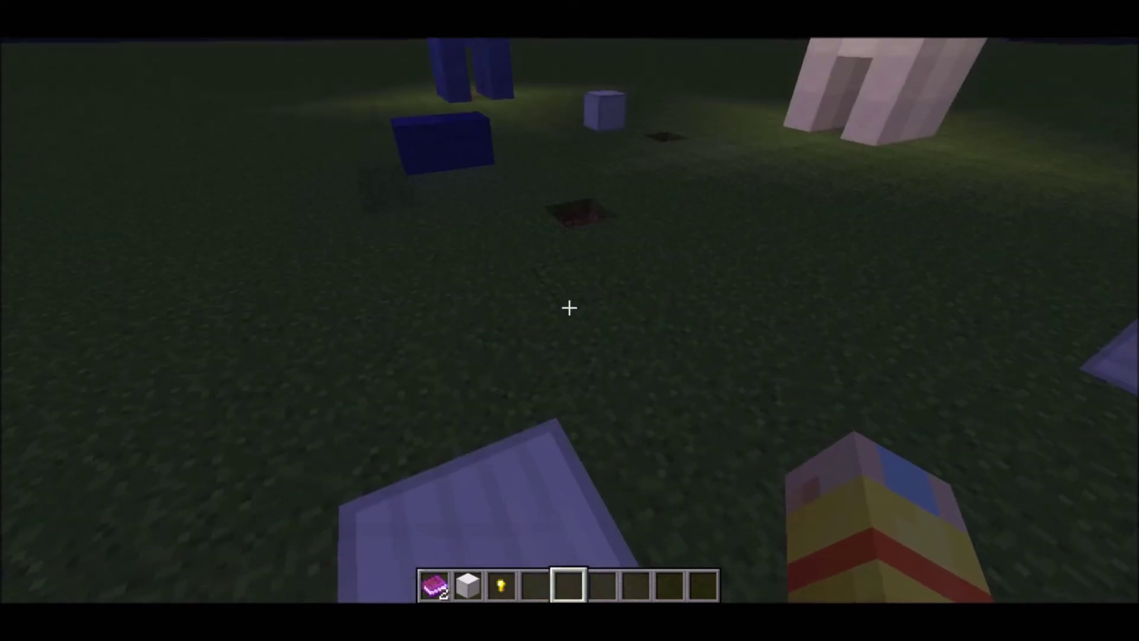
key(w)
key(space)
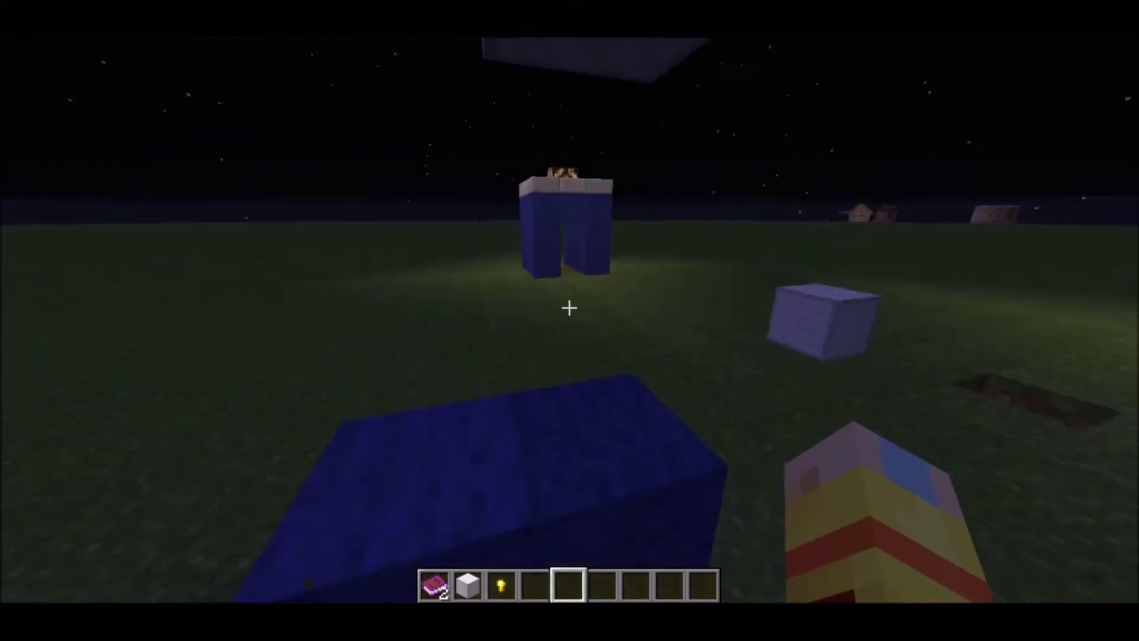
key(w)
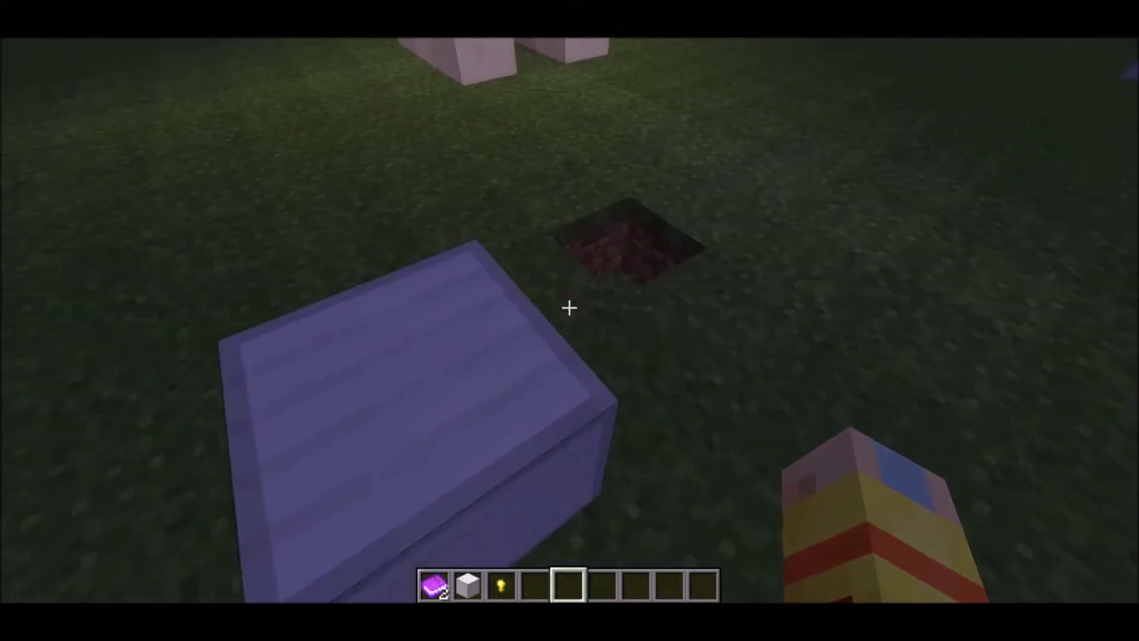
key(w)
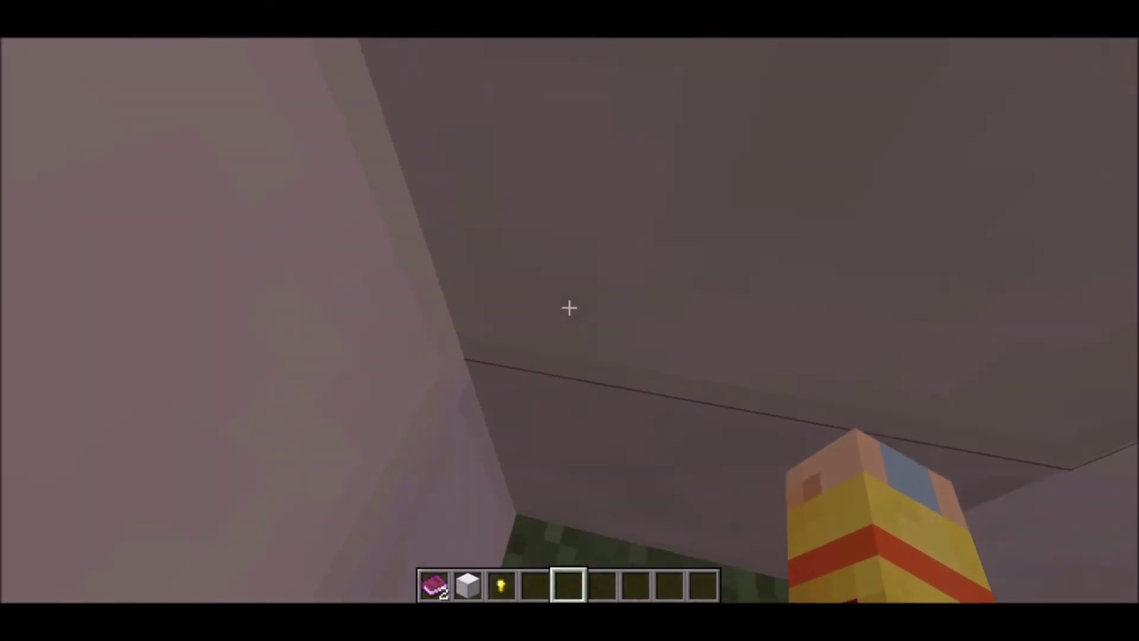
key(w)
key(w)
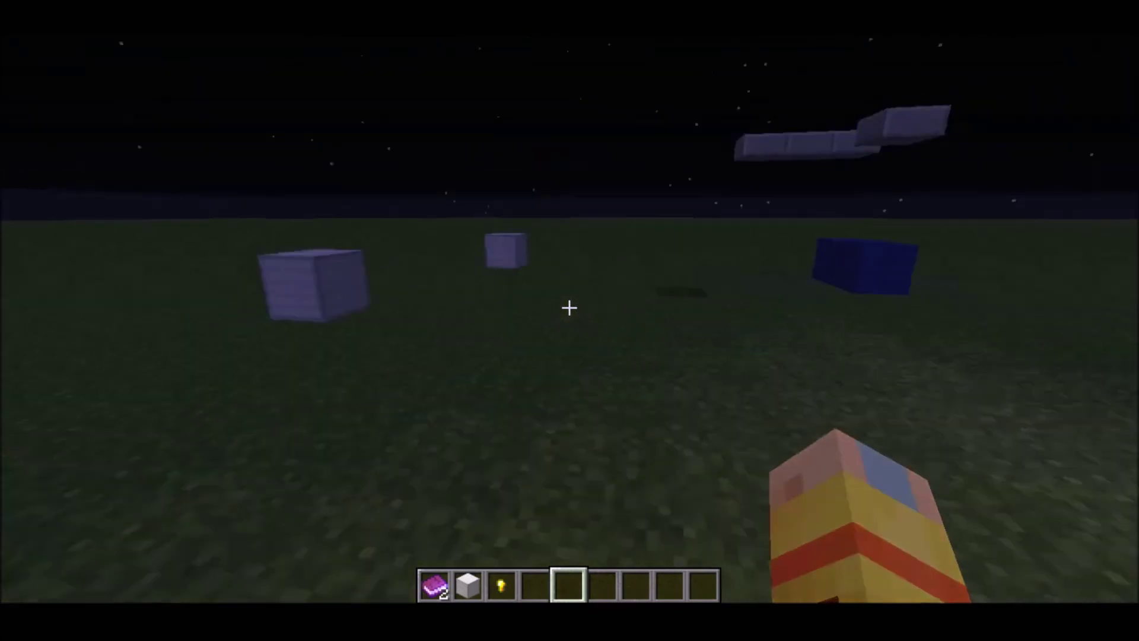
key(w)
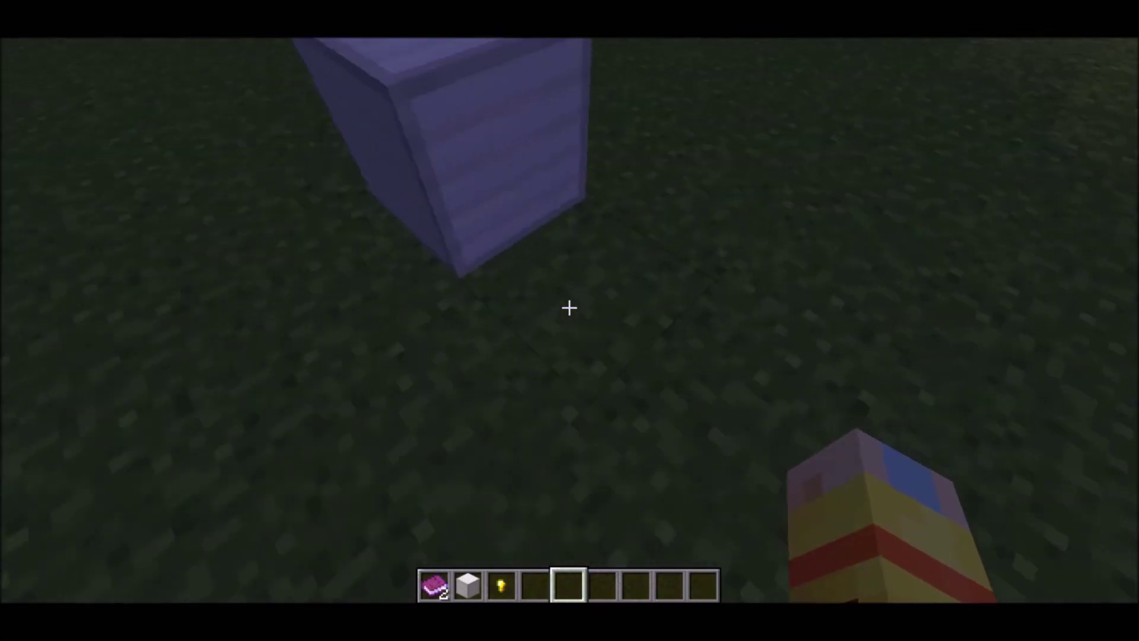
key(w)
key(space)
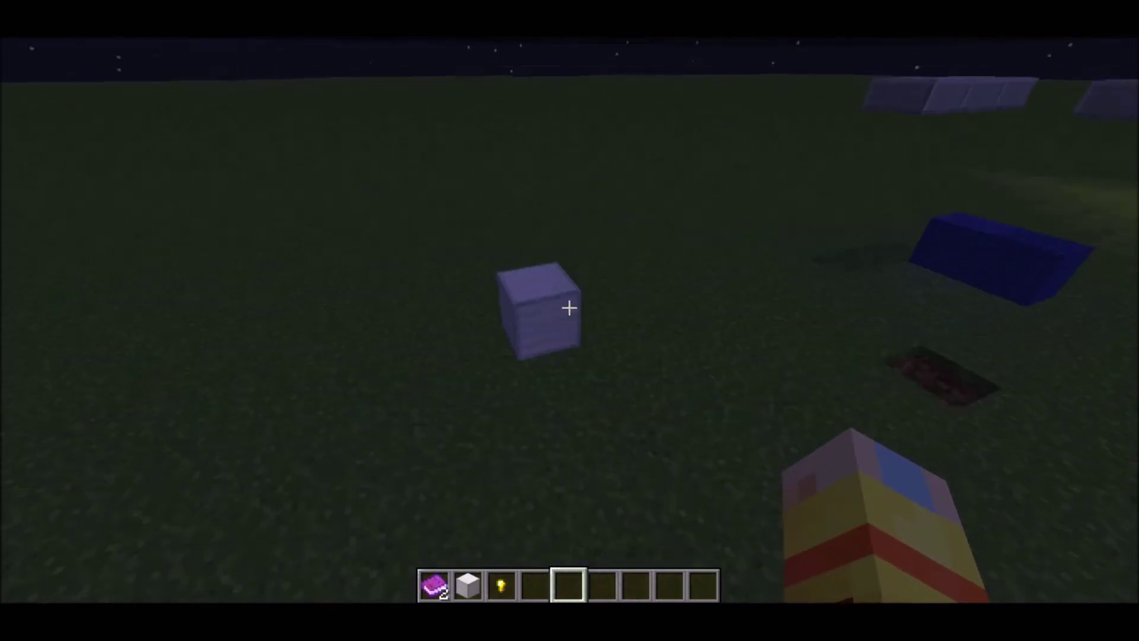
key(w)
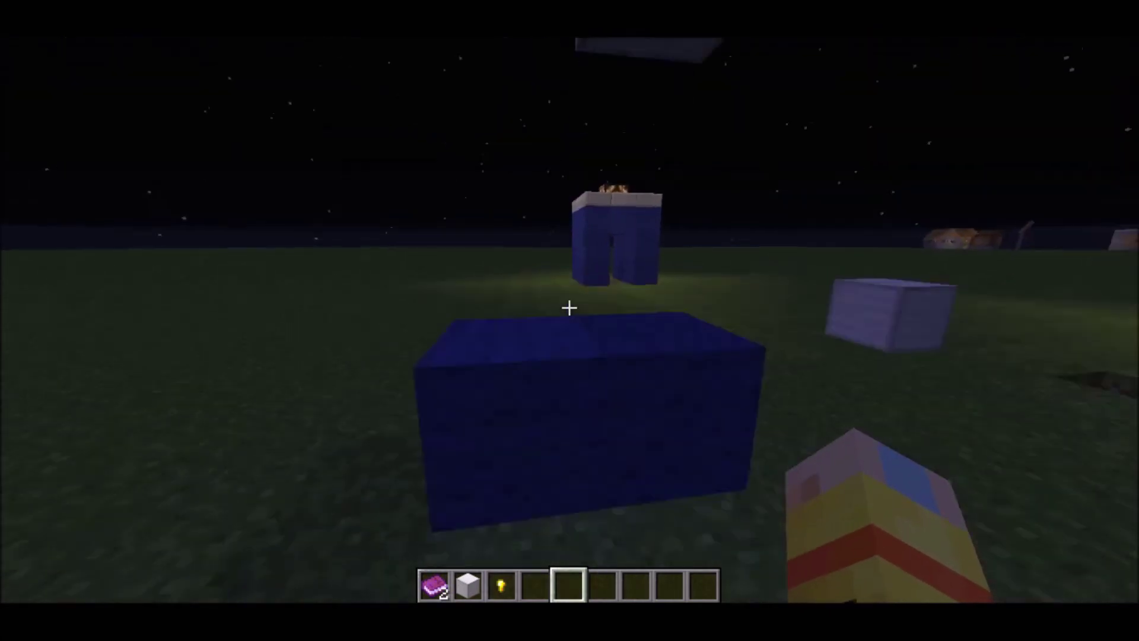
key(w)
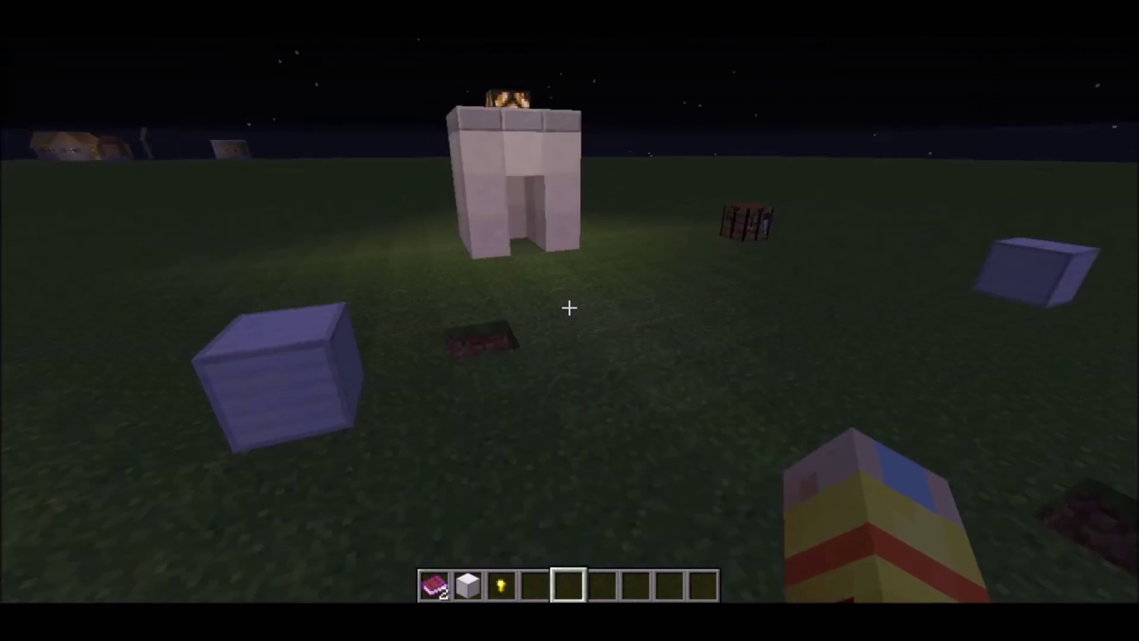
key(space)
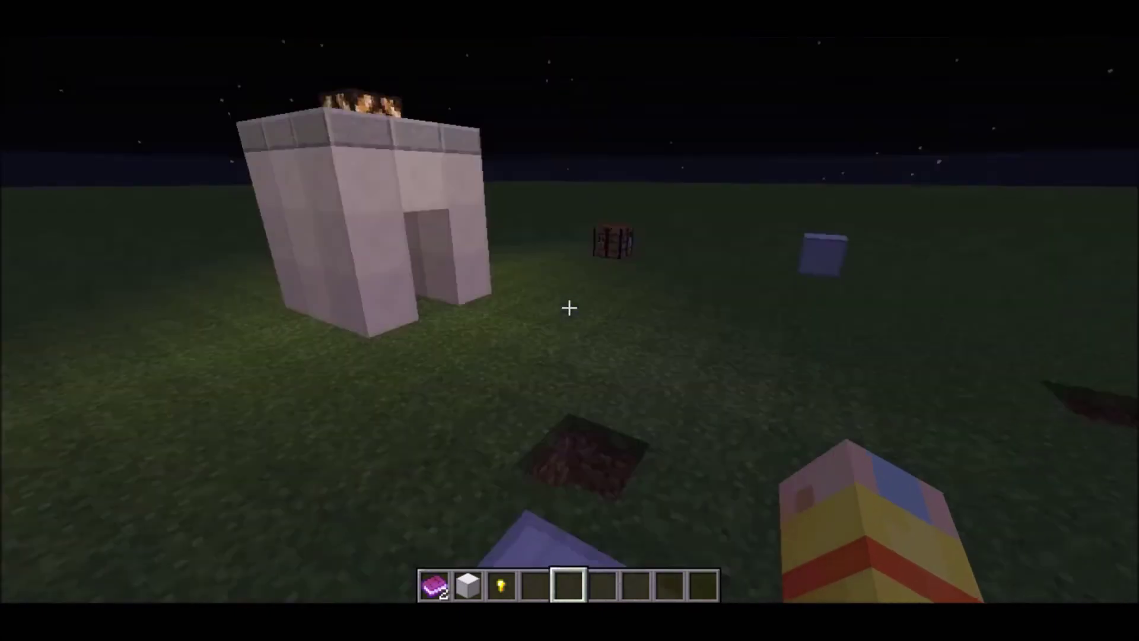
key(w)
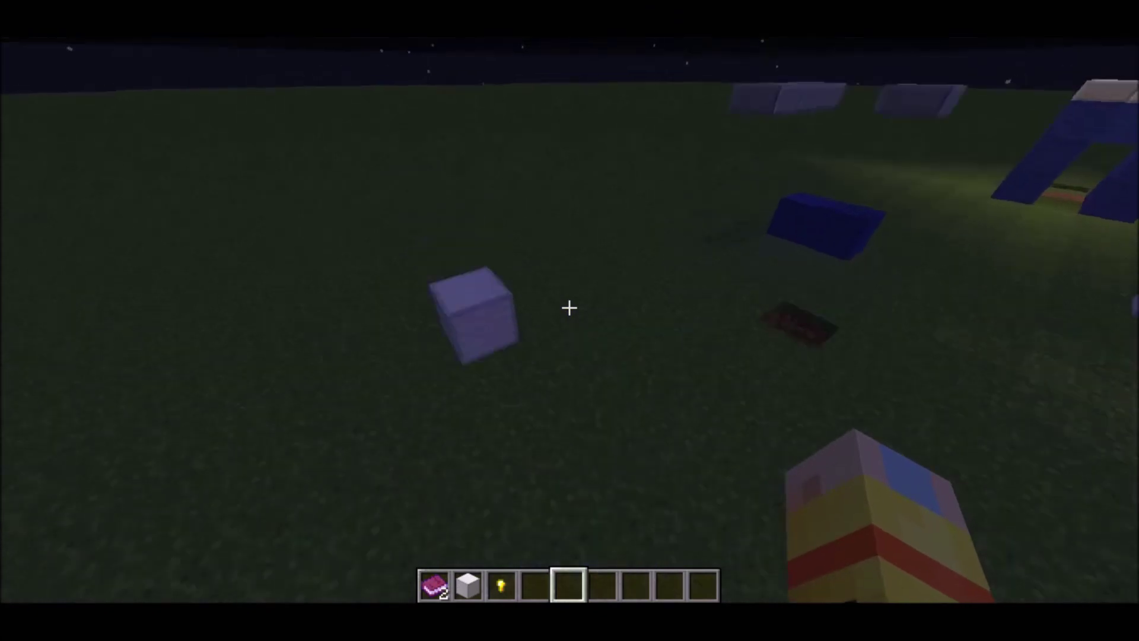
key(w)
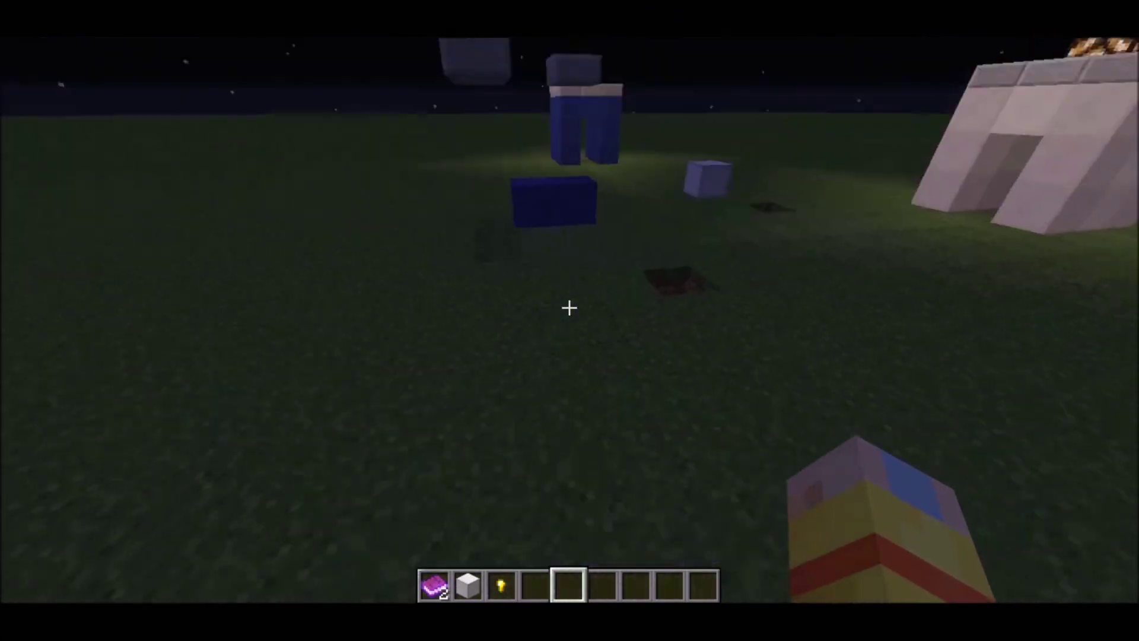
key(w)
key(w)
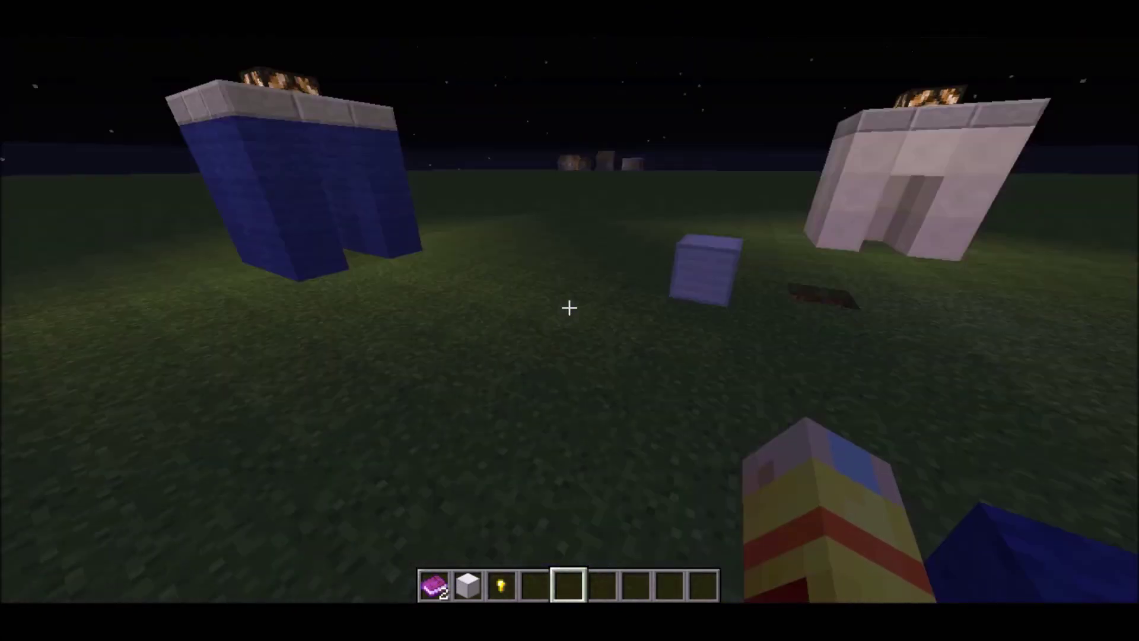
key(w)
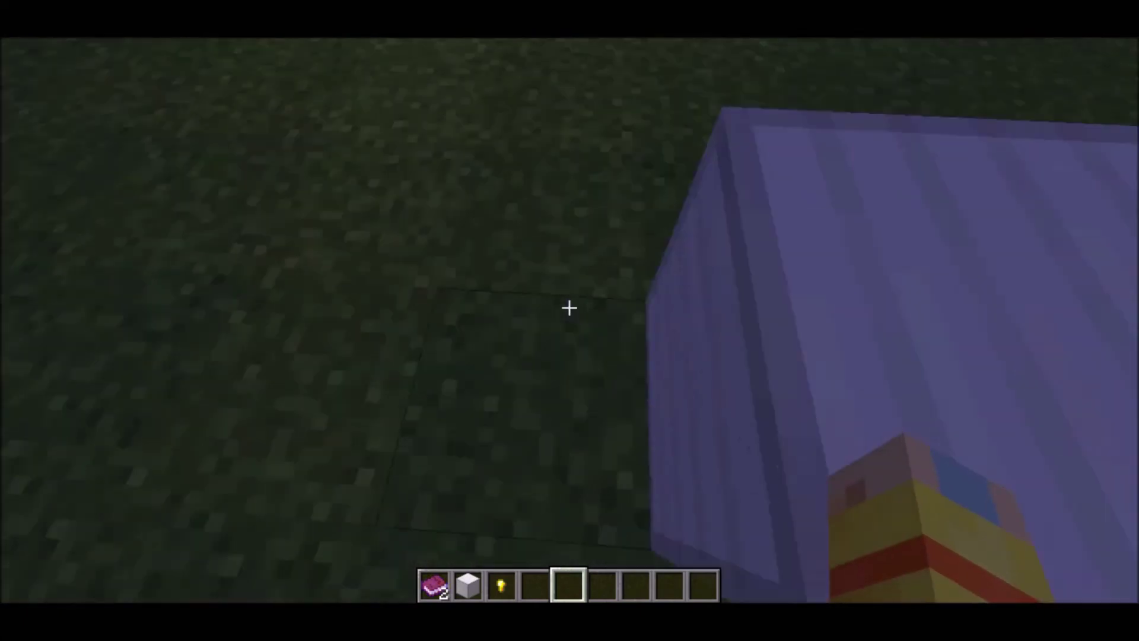
key(w)
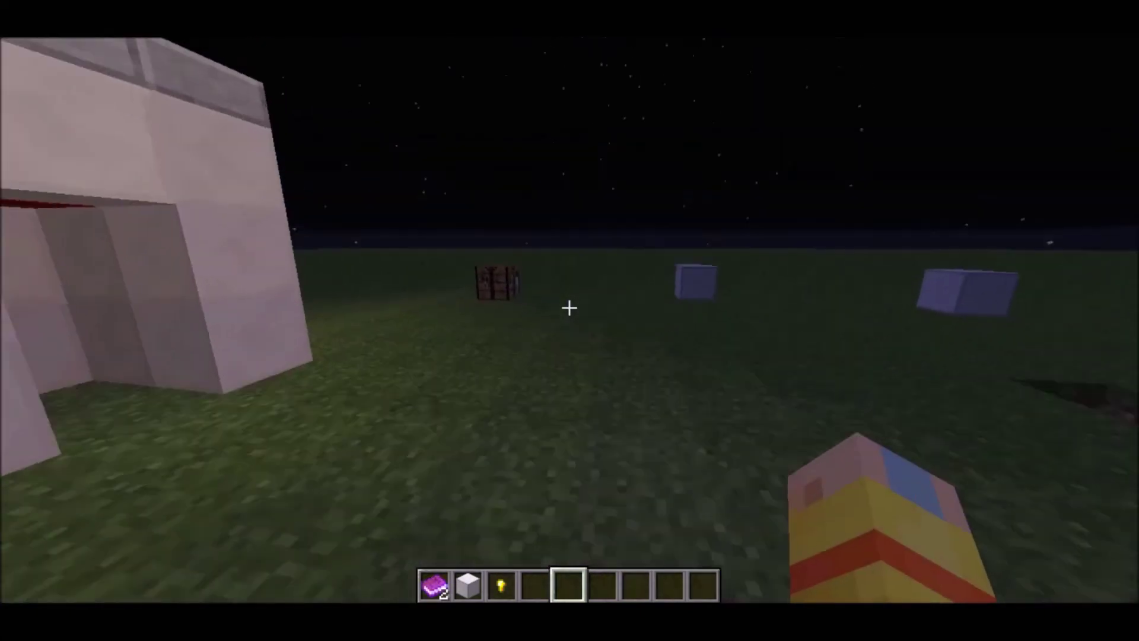